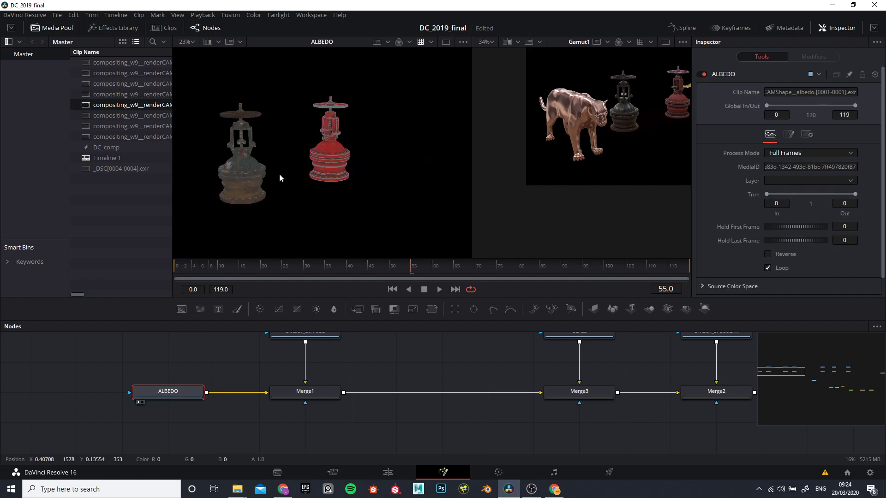
Step: Display Merge1, Merge3 and Merge2 in turn in the first viewer to check how the direct and glass passes build up
{"action": "left_click", "coordinate": [305, 395]}
{"action": "key", "text": "1"}
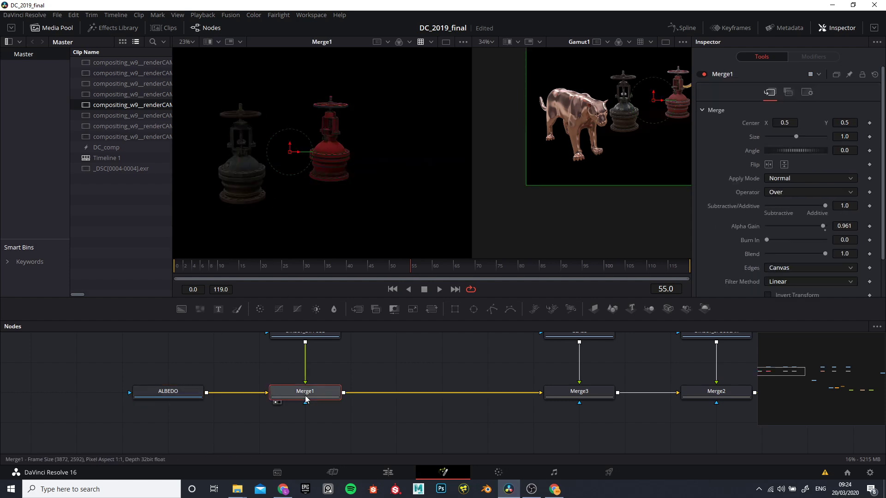
{"action": "left_click", "coordinate": [549, 398]}
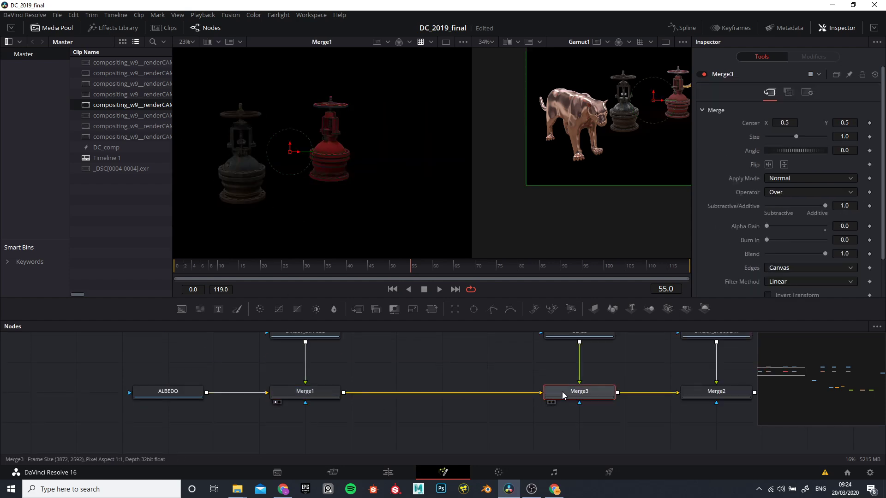
{"action": "key", "text": "1"}
{"action": "left_click_drag", "start_coordinate": [455, 383], "coordinate": [184, 411]}
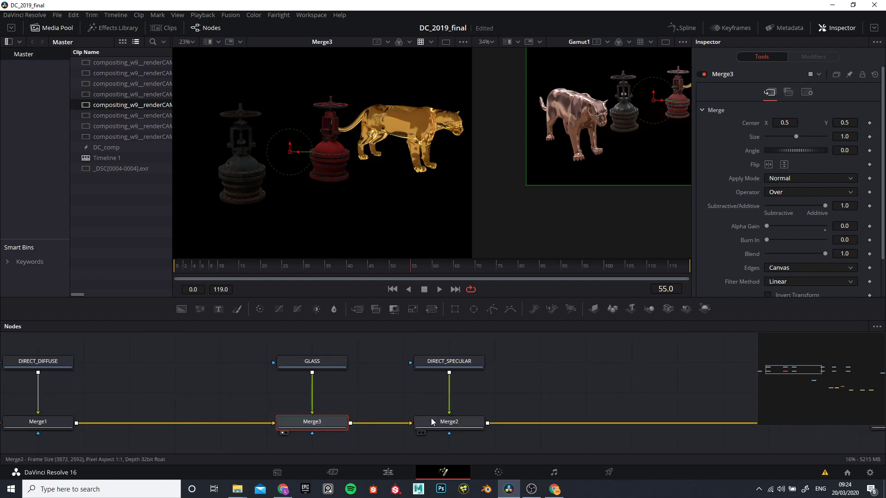
{"action": "left_click", "coordinate": [436, 420]}
{"action": "key", "text": "1"}
Step: Display Merge4 and Merge5 in turn in the first viewer to check the indirect diffuse and specular contributions
{"action": "left_click_drag", "start_coordinate": [740, 402], "coordinate": [173, 390]}
{"action": "left_click", "coordinate": [337, 412]}
{"action": "key", "text": "1"}
{"action": "left_click_drag", "start_coordinate": [427, 425], "coordinate": [276, 409]}
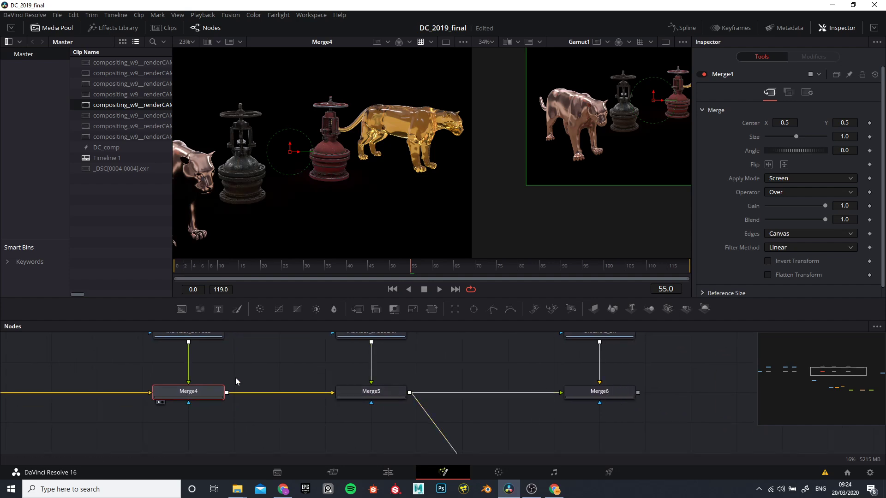
{"action": "left_click_drag", "start_coordinate": [235, 378], "coordinate": [243, 399]}
{"action": "left_click", "coordinate": [376, 412]}
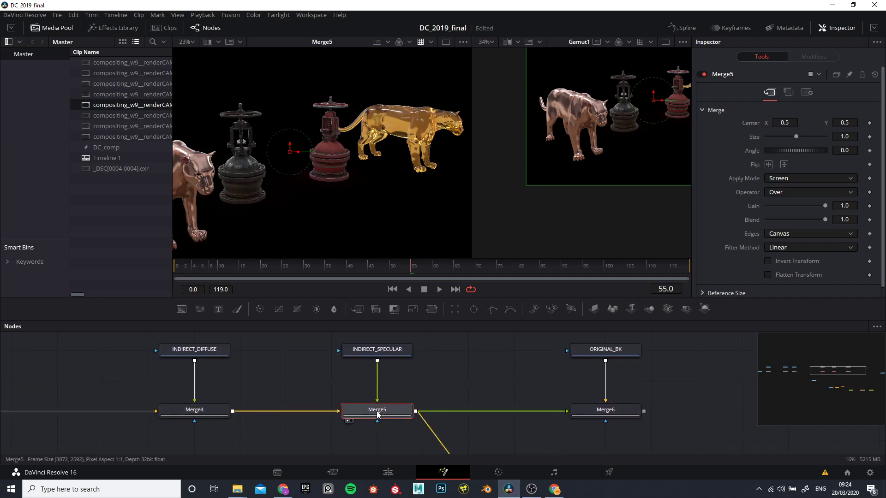
{"action": "left_click_drag", "start_coordinate": [487, 386], "coordinate": [342, 417]}
{"action": "left_click_drag", "start_coordinate": [450, 421], "coordinate": [441, 401]}
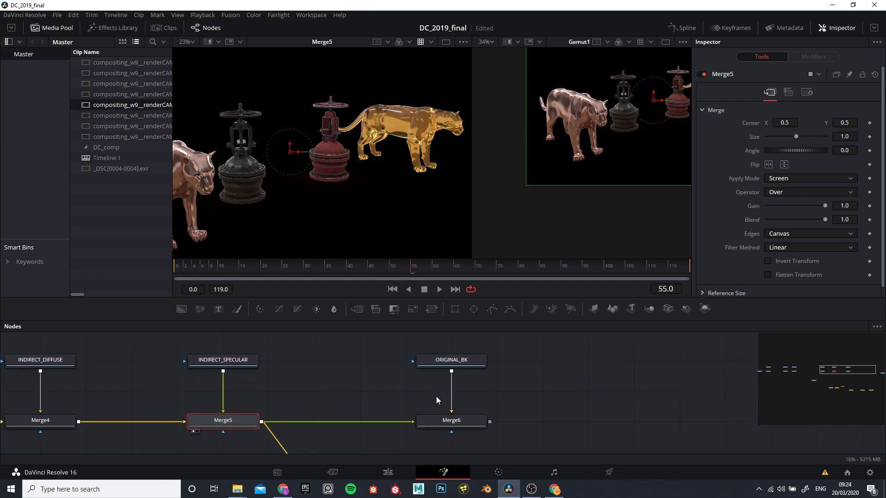
Step: Display Merge6 in the first viewer and lower its Alpha Gain to 0.0
{"action": "left_click", "coordinate": [440, 417]}
{"action": "key", "text": "1"}
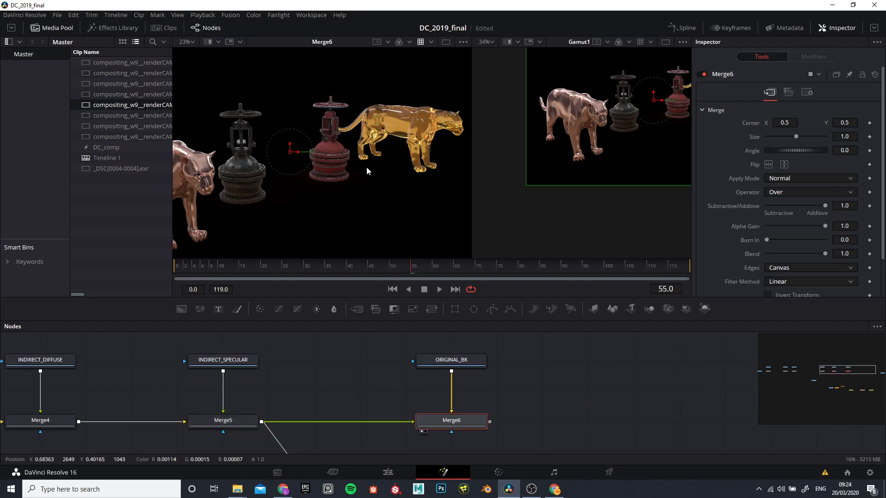
{"action": "left_click_drag", "start_coordinate": [826, 227], "coordinate": [682, 237]}
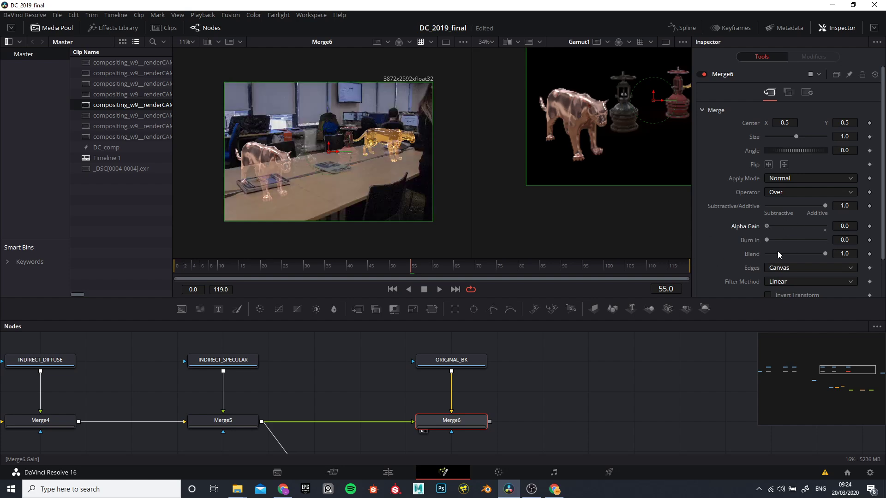
{"action": "left_click_drag", "start_coordinate": [766, 226], "coordinate": [746, 233]}
Step: Examine how ORIGINAL_BK and the indirect pass nodes feed the merge chain ending in Merge6
{"action": "left_click_drag", "start_coordinate": [371, 400], "coordinate": [516, 393]}
{"action": "scroll", "coordinate": [439, 403], "scroll_direction": "down", "scroll_amount": 3}
{"action": "scroll", "coordinate": [476, 378], "scroll_direction": "up", "scroll_amount": 1}
{"action": "left_click", "coordinate": [481, 352]}
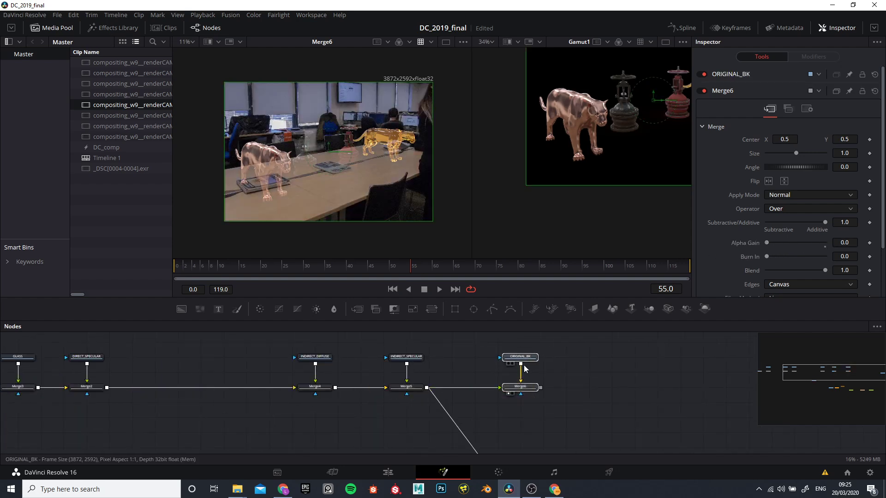
{"action": "left_click", "coordinate": [525, 359]}
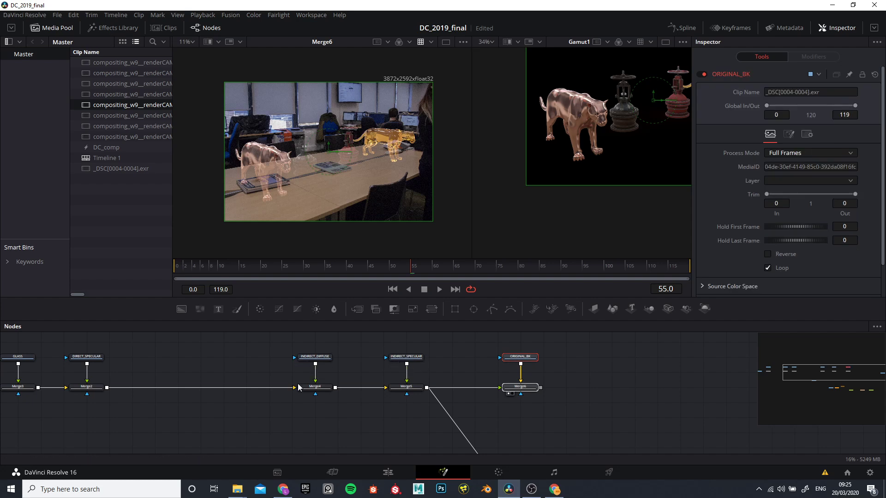
{"action": "scroll", "coordinate": [336, 372], "scroll_direction": "up", "scroll_amount": 2}
{"action": "scroll", "coordinate": [425, 362], "scroll_direction": "up", "scroll_amount": 2}
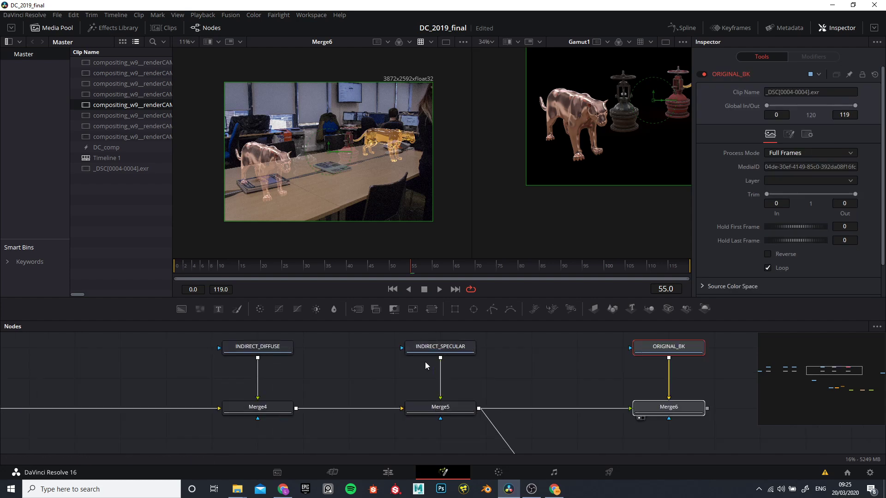
{"action": "scroll", "coordinate": [551, 379], "scroll_direction": "down", "scroll_amount": 2}
{"action": "left_click_drag", "start_coordinate": [579, 345], "coordinate": [663, 434]}
Step: Set Merge6's Alpha Gain to 1.0
{"action": "left_click_drag", "start_coordinate": [620, 405], "coordinate": [595, 401]}
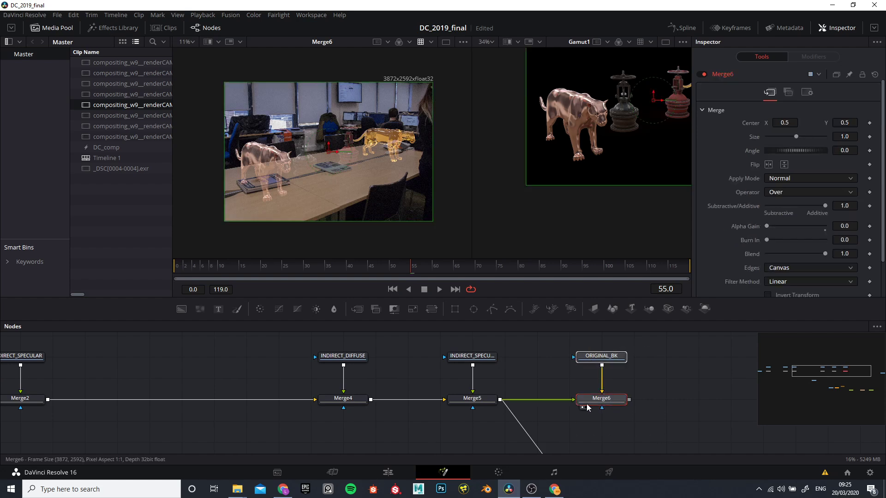
{"action": "left_click", "coordinate": [604, 406]}
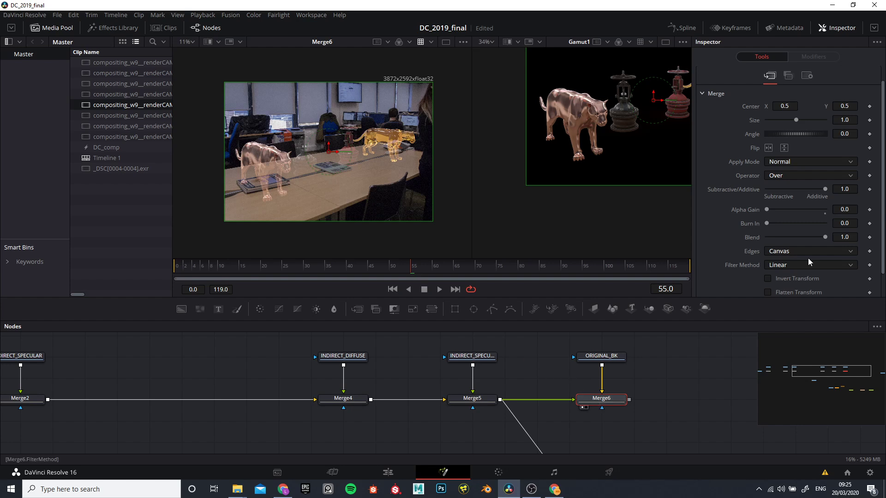
{"action": "left_click_drag", "start_coordinate": [767, 210], "coordinate": [856, 214]}
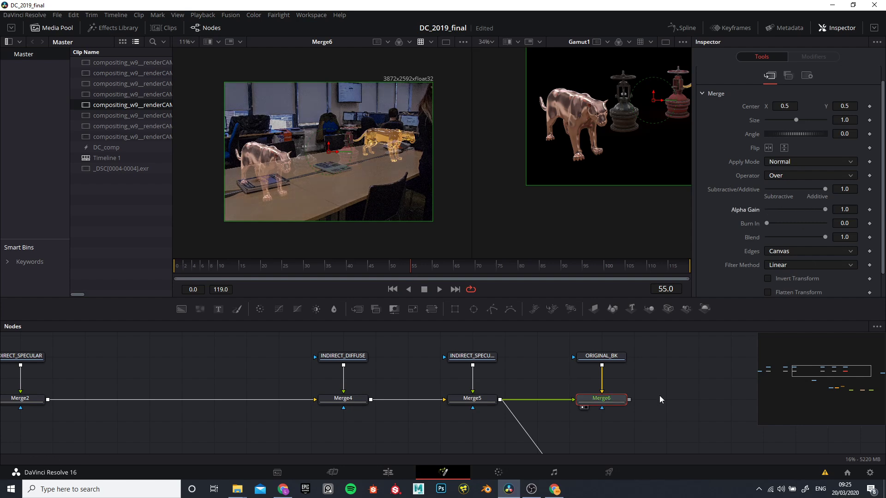
{"action": "scroll", "coordinate": [611, 437], "scroll_direction": "up", "scroll_amount": 2}
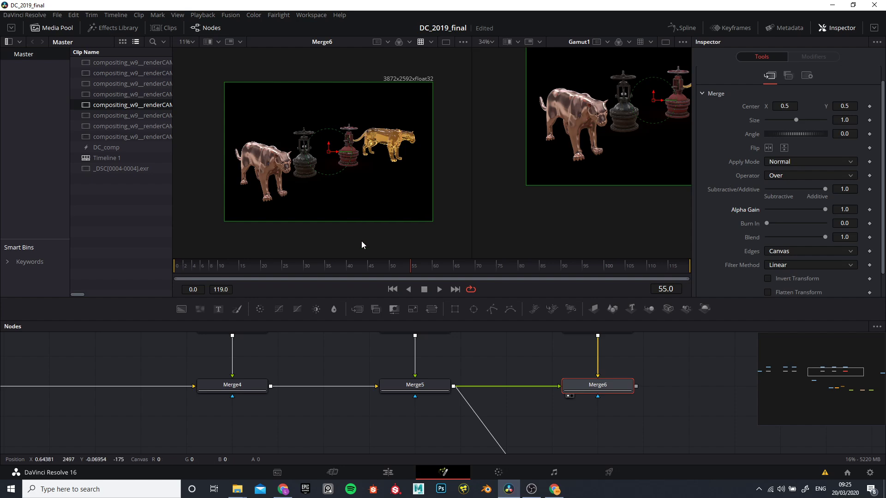
Step: Display the BEAUTY node in the first viewer and show its alpha channel
{"action": "scroll", "coordinate": [521, 359], "scroll_direction": "down", "scroll_amount": 3}
{"action": "left_click_drag", "start_coordinate": [488, 417], "coordinate": [521, 358]}
{"action": "scroll", "coordinate": [354, 384], "scroll_direction": "up", "scroll_amount": 3}
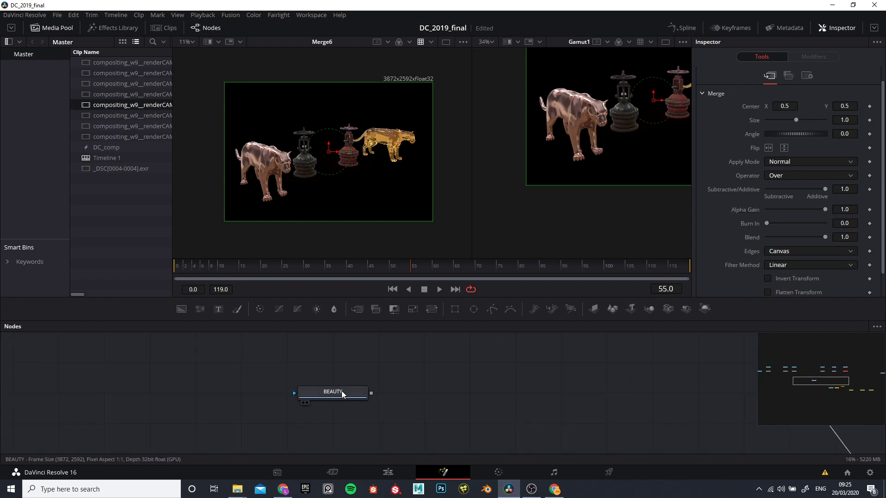
{"action": "left_click", "coordinate": [340, 392]}
{"action": "key", "text": "1"}
{"action": "scroll", "coordinate": [318, 177], "scroll_direction": "up", "scroll_amount": 3}
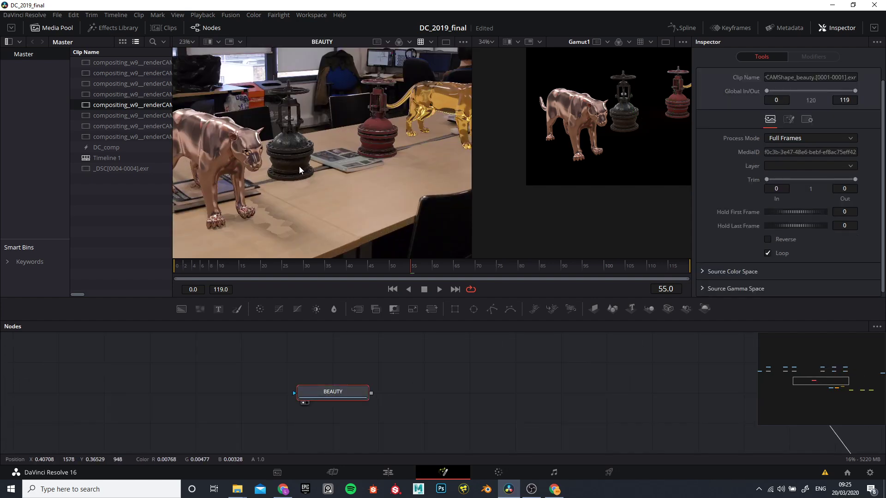
{"action": "key", "text": "a"}
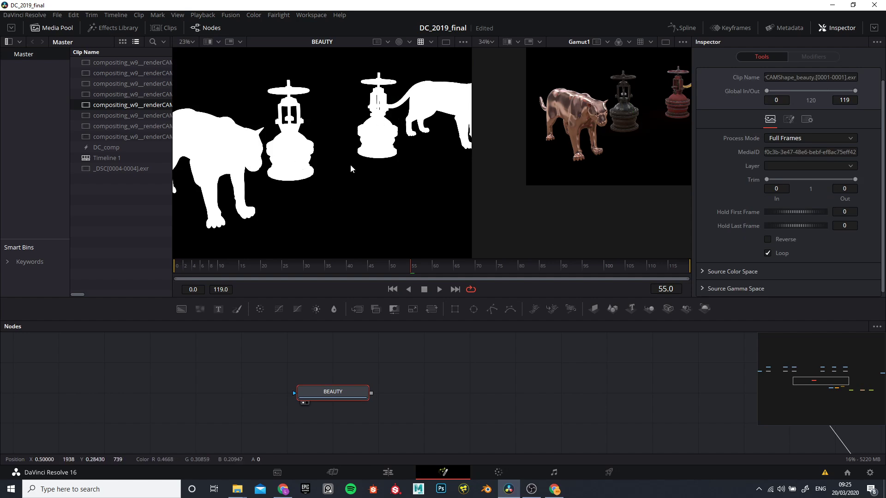
Step: Connect the BEAUTY node to Merge6's effect mask input and display Merge6 in full color
{"action": "scroll", "coordinate": [372, 394], "scroll_direction": "down", "scroll_amount": 4}
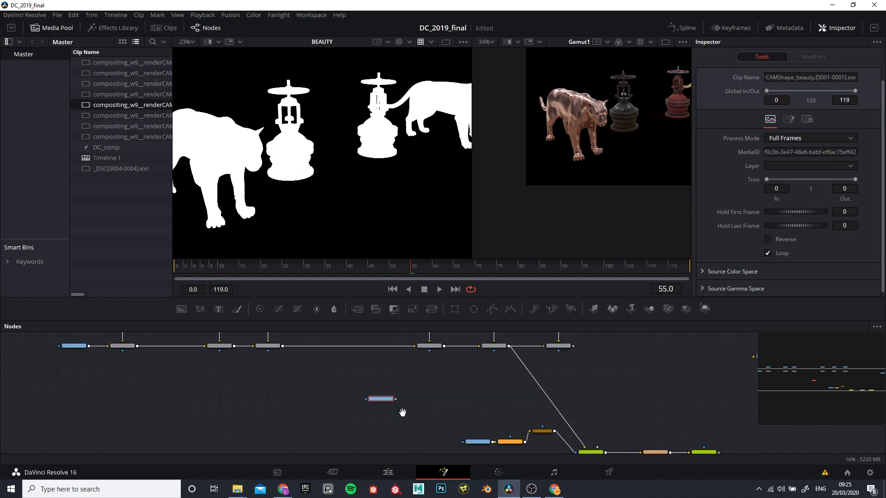
{"action": "scroll", "coordinate": [268, 414], "scroll_direction": "up", "scroll_amount": 3}
{"action": "left_click_drag", "start_coordinate": [269, 414], "coordinate": [352, 152]}
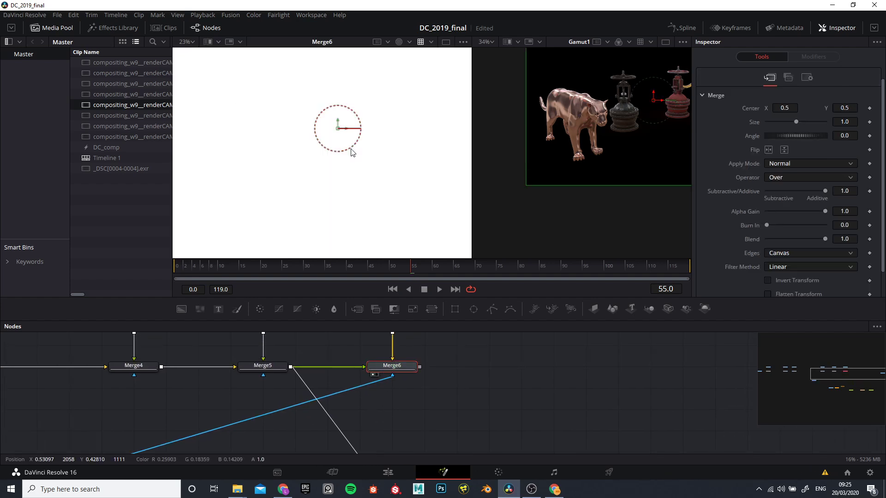
{"action": "key", "text": "c"}
{"action": "scroll", "coordinate": [302, 171], "scroll_direction": "down", "scroll_amount": 2}
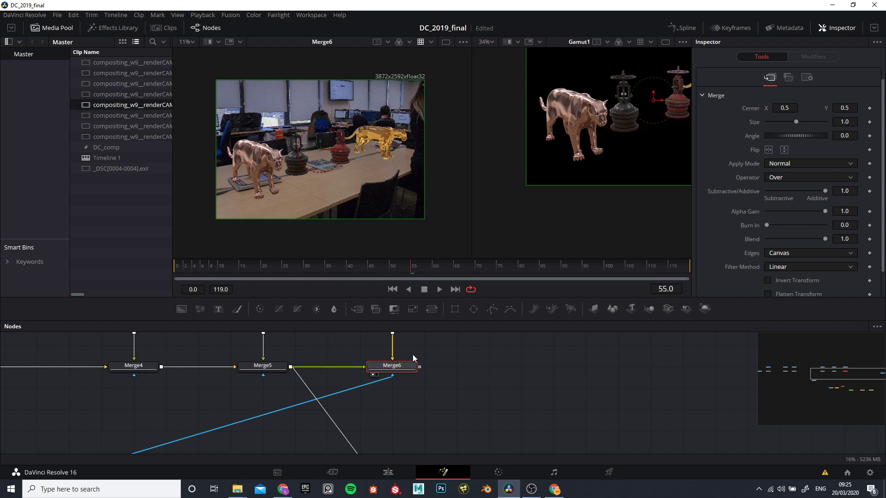
Step: Disconnect the BEAUTY mask from Merge6 to compare the composite, and undo the disconnection
{"action": "left_click_drag", "start_coordinate": [389, 378], "coordinate": [356, 398]}
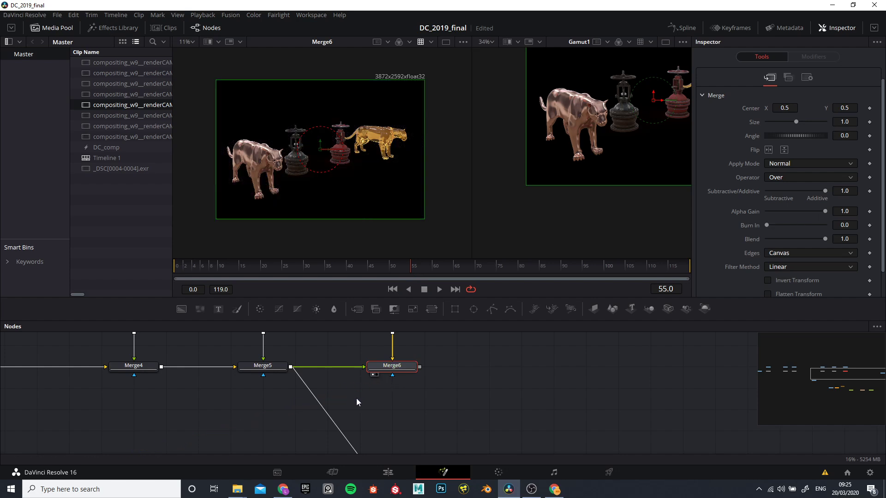
{"action": "key", "text": "ctrl+z"}
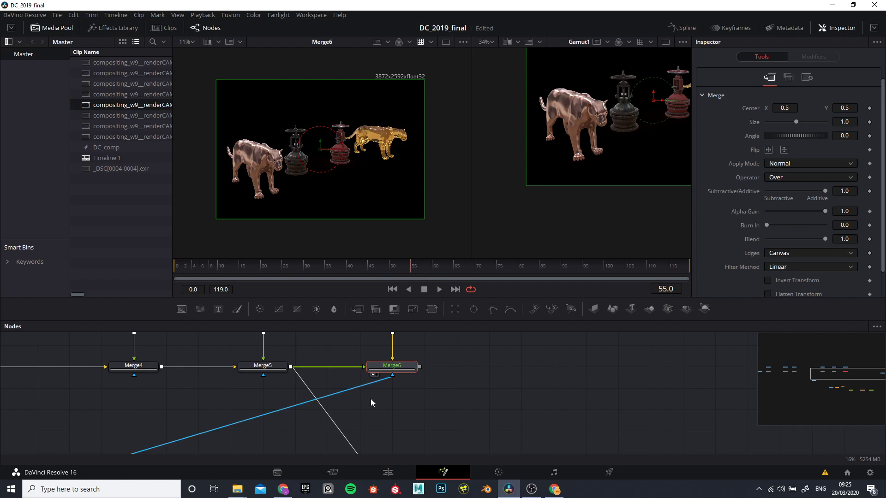
{"action": "scroll", "coordinate": [228, 177], "scroll_direction": "up", "scroll_amount": 3}
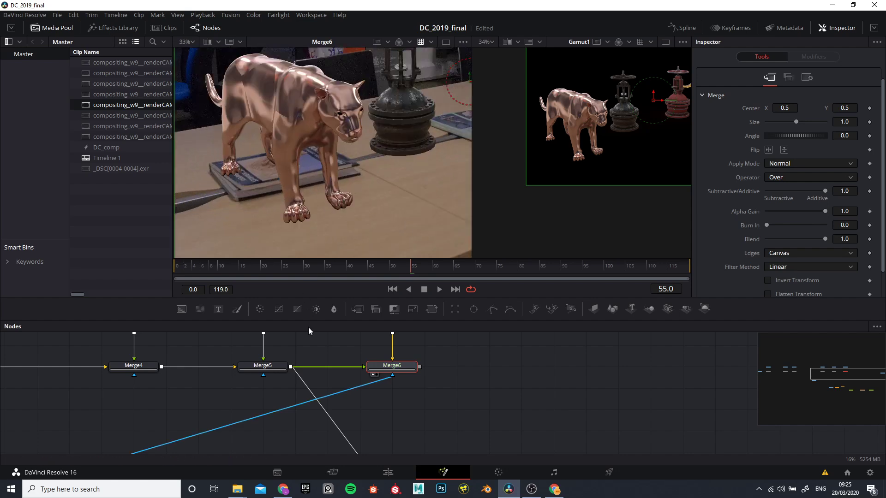
Step: Display INDIRECT_DIFFUSE in the first viewer and examine the red bounce light around the base of the red valve
{"action": "left_click_drag", "start_coordinate": [186, 420], "coordinate": [389, 353]}
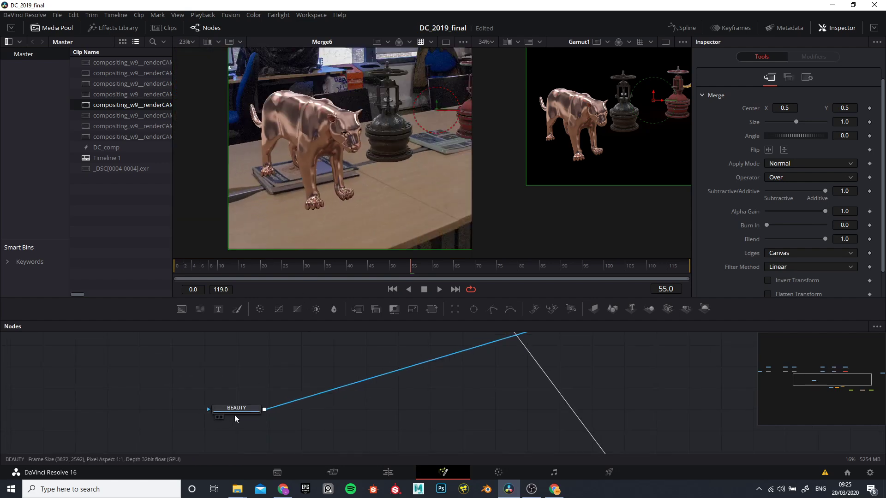
{"action": "left_click_drag", "start_coordinate": [302, 355], "coordinate": [229, 445]}
{"action": "left_click_drag", "start_coordinate": [364, 368], "coordinate": [350, 384]}
{"action": "scroll", "coordinate": [351, 383], "scroll_direction": "up", "scroll_amount": 2}
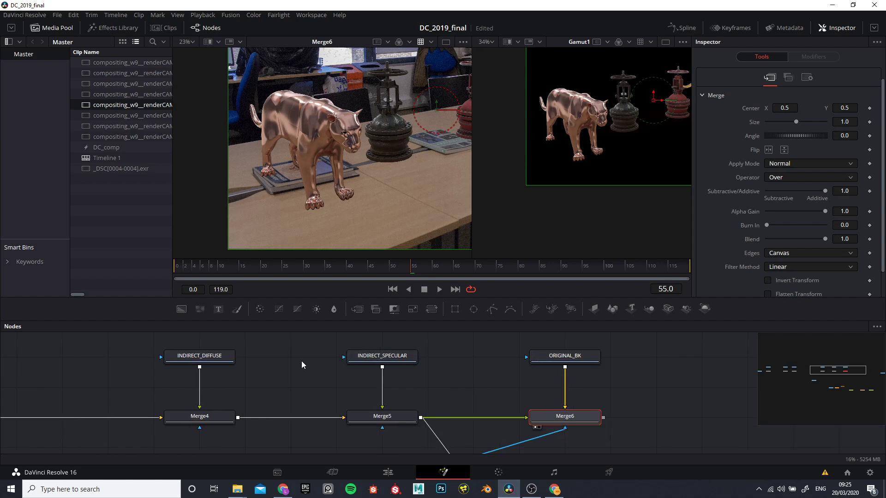
{"action": "left_click", "coordinate": [211, 358]}
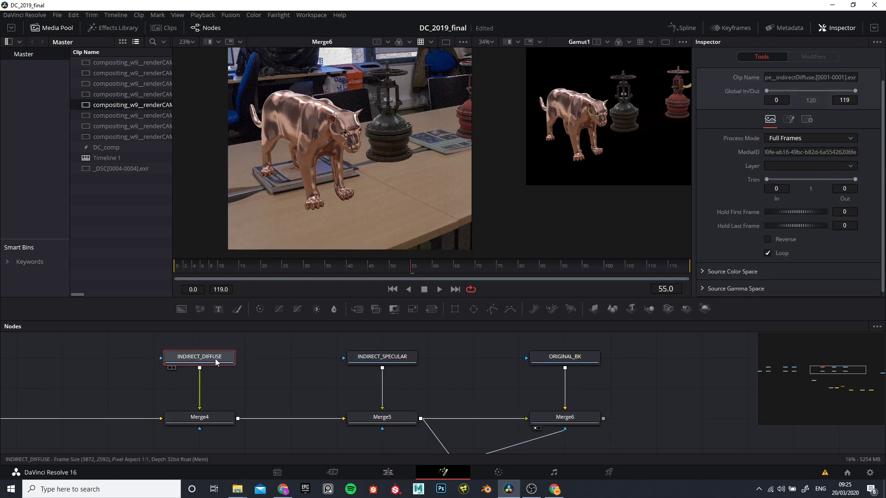
{"action": "key", "text": "1"}
{"action": "scroll", "coordinate": [386, 182], "scroll_direction": "up", "scroll_amount": 4}
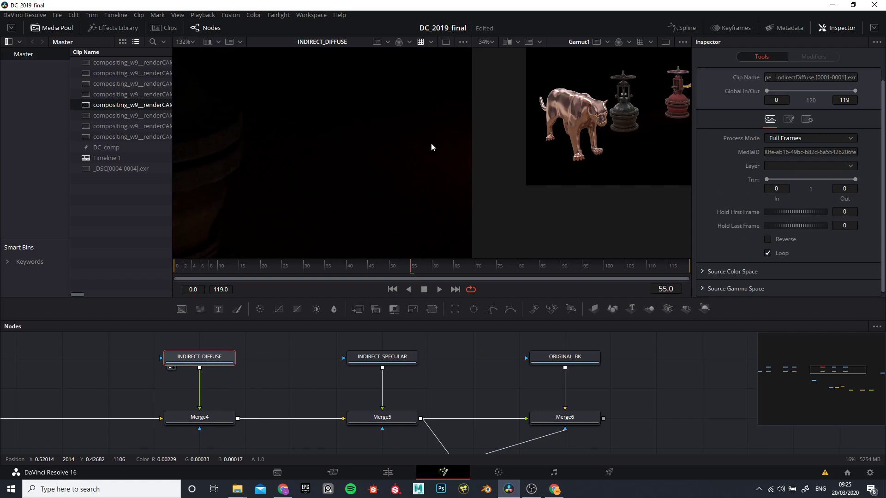
{"action": "scroll", "coordinate": [429, 176], "scroll_direction": "up", "scroll_amount": 3}
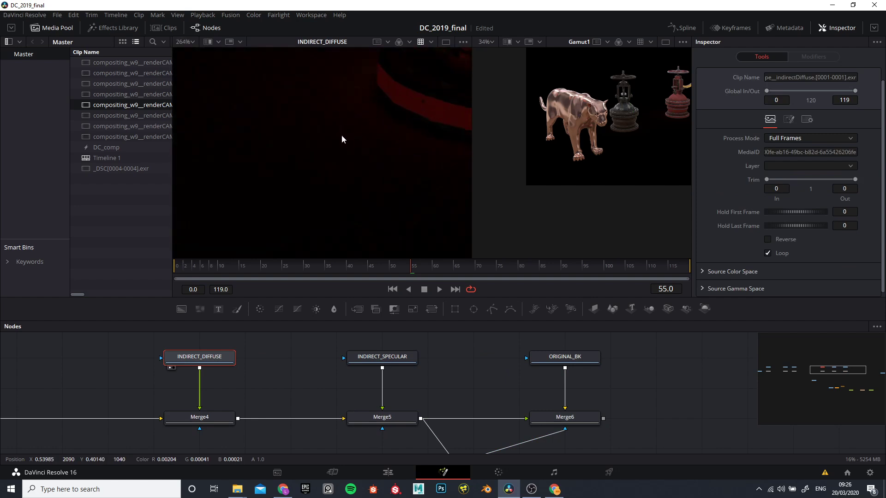
{"action": "scroll", "coordinate": [341, 141], "scroll_direction": "down", "scroll_amount": 4}
Step: Display Merge6 in the first viewer and inspect the table and book beside the red valve's base
{"action": "left_click_drag", "start_coordinate": [462, 397], "coordinate": [421, 360]}
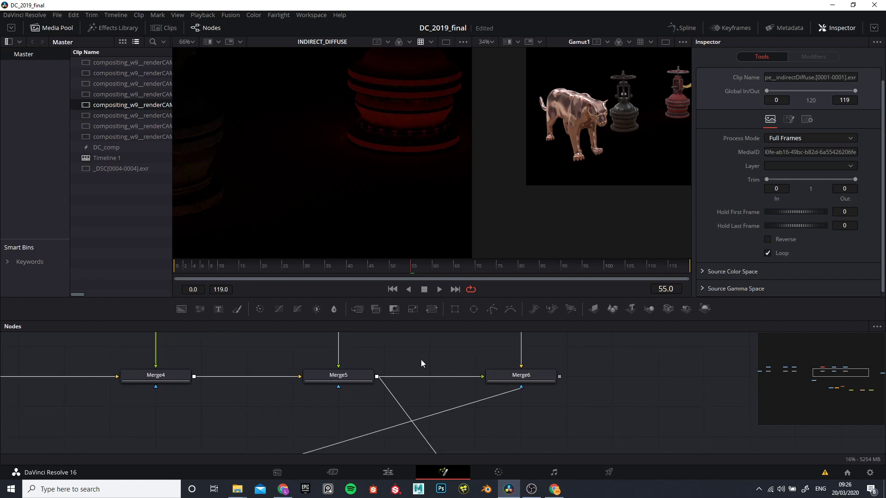
{"action": "left_click_drag", "start_coordinate": [504, 380], "coordinate": [289, 152]}
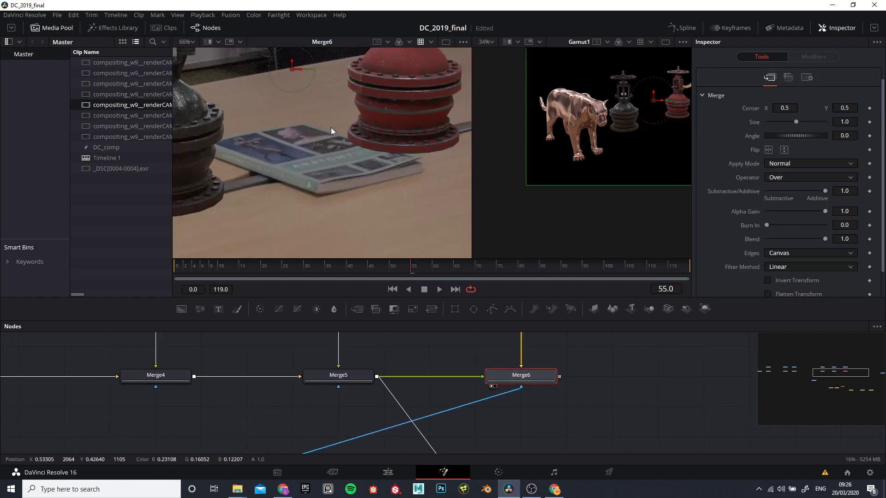
{"action": "scroll", "coordinate": [331, 127], "scroll_direction": "up", "scroll_amount": 2}
{"action": "scroll", "coordinate": [460, 373], "scroll_direction": "down", "scroll_amount": 4}
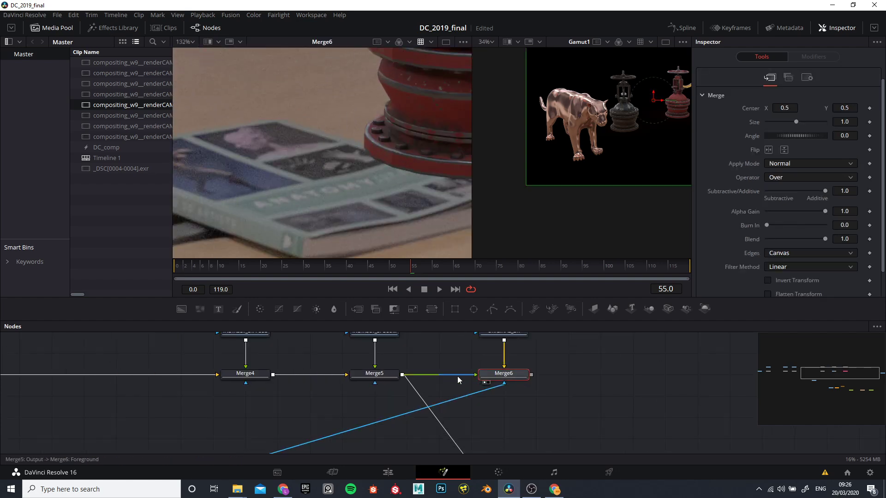
Step: Display BEAUTY in the first viewer and inspect its alpha channel at the red valve's base
{"action": "scroll", "coordinate": [386, 404], "scroll_direction": "up", "scroll_amount": 4}
{"action": "left_click_drag", "start_coordinate": [324, 395], "coordinate": [354, 160]}
{"action": "key", "text": "a"}
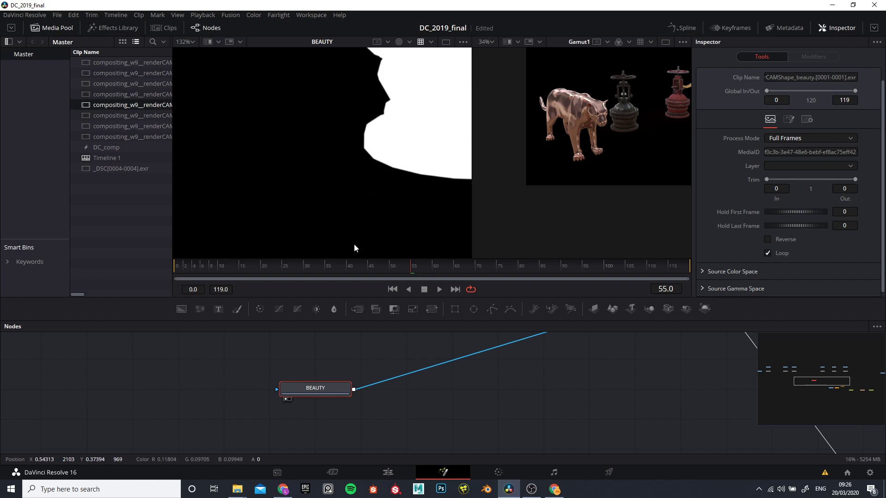
Step: Select the ORIGINAL_BK and Merge6 nodes together
{"action": "scroll", "coordinate": [416, 414], "scroll_direction": "down", "scroll_amount": 4}
{"action": "left_click_drag", "start_coordinate": [503, 372], "coordinate": [425, 378]}
{"action": "scroll", "coordinate": [425, 377], "scroll_direction": "up", "scroll_amount": 3}
{"action": "left_click_drag", "start_coordinate": [373, 361], "coordinate": [405, 456]}
{"action": "scroll", "coordinate": [367, 394], "scroll_direction": "down", "scroll_amount": 3}
{"action": "left_click_drag", "start_coordinate": [416, 401], "coordinate": [439, 403]}
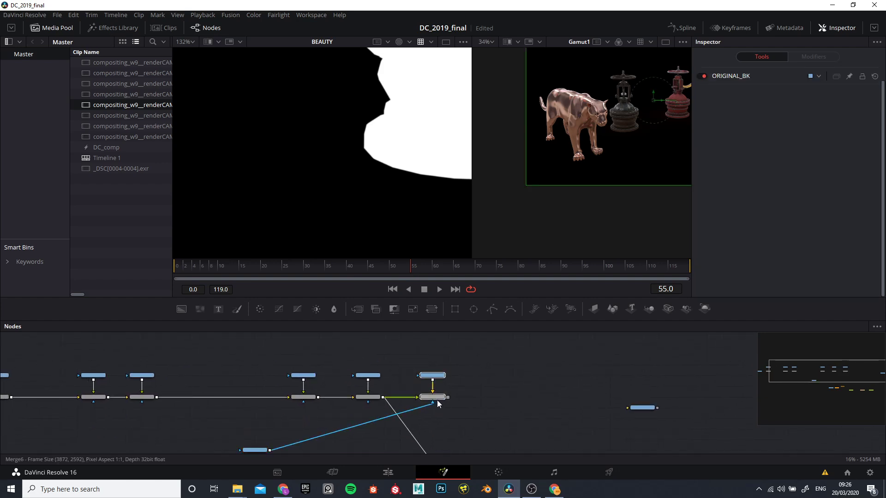
{"action": "scroll", "coordinate": [436, 400], "scroll_direction": "up", "scroll_amount": 3}
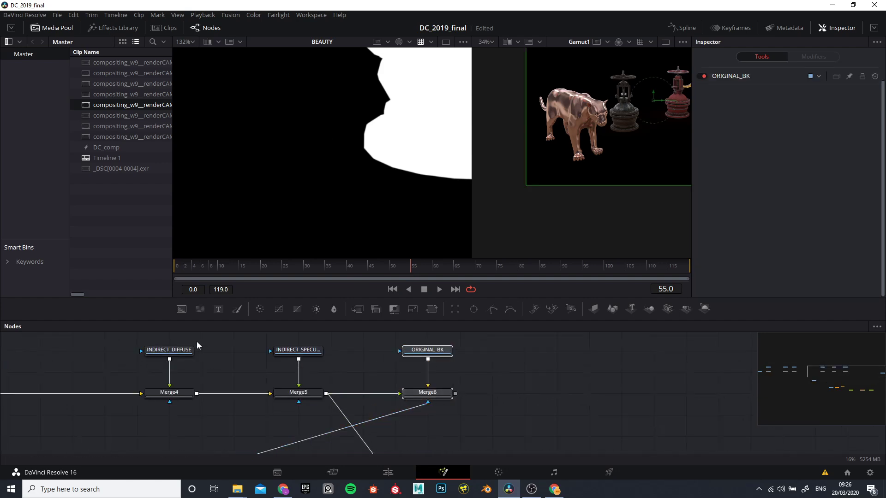
Step: Disconnect Merge6's chain input and effect mask, and move it with ORIGINAL_BK into the gap between Merge2 and Merge4
{"action": "left_click_drag", "start_coordinate": [313, 412], "coordinate": [446, 410]}
{"action": "left_click_drag", "start_coordinate": [496, 337], "coordinate": [612, 393]}
{"action": "left_click", "coordinate": [593, 393]}
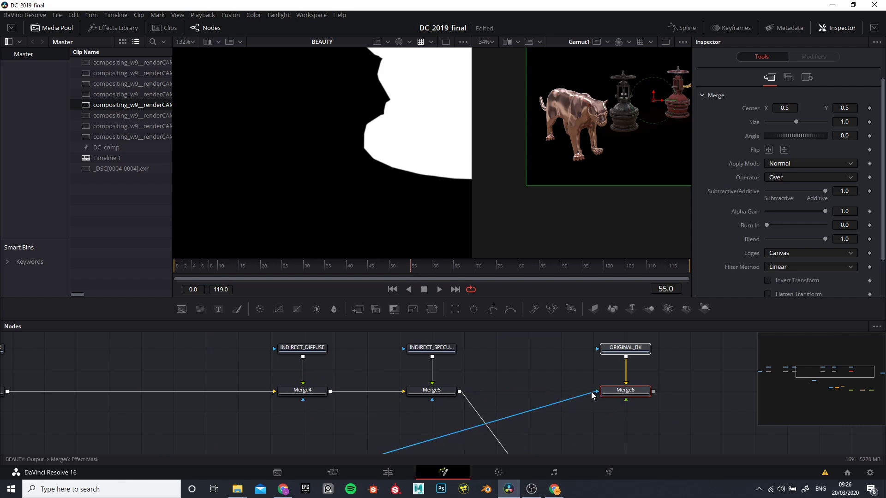
{"action": "left_click", "coordinate": [594, 393]}
{"action": "scroll", "coordinate": [587, 396], "scroll_direction": "down", "scroll_amount": 3}
{"action": "left_click_drag", "start_coordinate": [603, 394], "coordinate": [360, 386]}
{"action": "scroll", "coordinate": [356, 392], "scroll_direction": "up", "scroll_amount": 5}
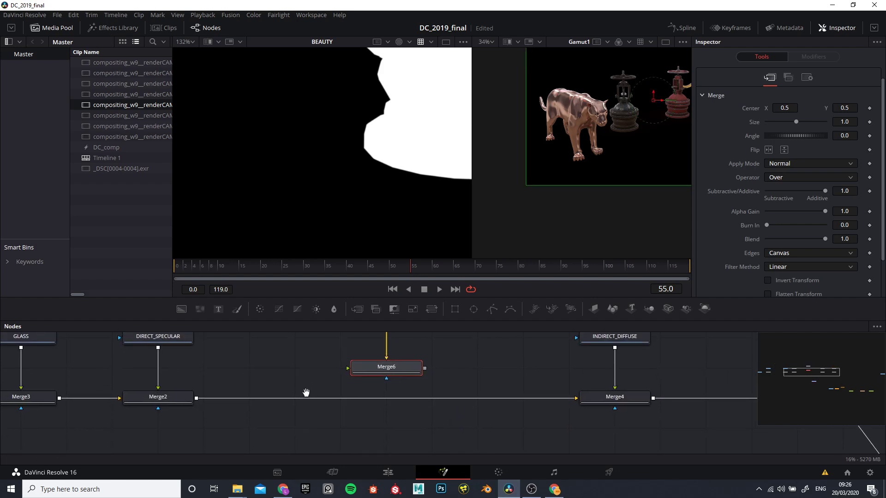
Step: Connect Merge2's output to Merge6's foreground and Merge6's output to Merge4's background
{"action": "left_click_drag", "start_coordinate": [193, 409], "coordinate": [348, 383]}
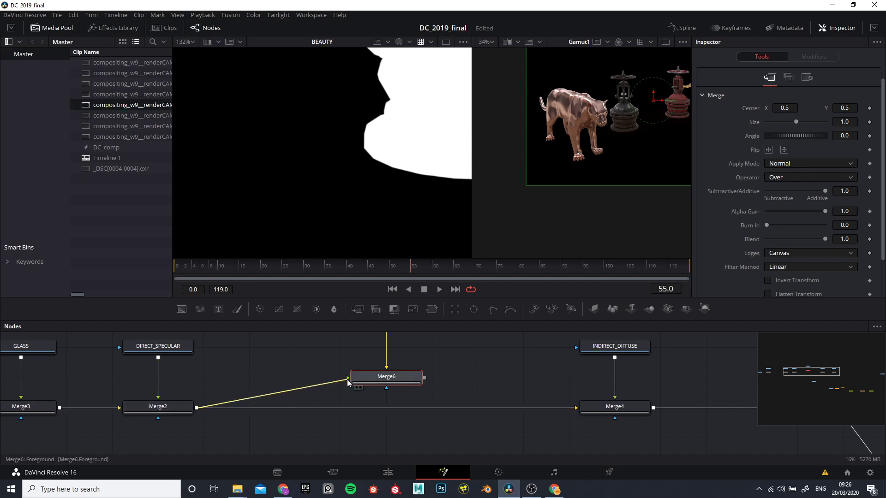
{"action": "left_click_drag", "start_coordinate": [542, 408], "coordinate": [577, 408]}
{"action": "scroll", "coordinate": [473, 400], "scroll_direction": "down", "scroll_amount": 4}
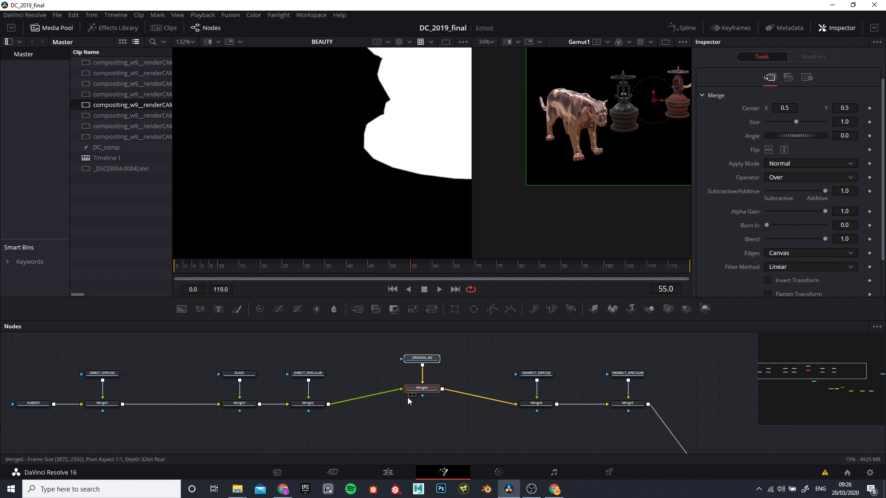
Step: Connect BEAUTY to Merge6 as its effect mask and select Merge6
{"action": "scroll", "coordinate": [406, 387], "scroll_direction": "down", "scroll_amount": 2}
{"action": "left_click_drag", "start_coordinate": [459, 447], "coordinate": [392, 429]}
{"action": "left_click_drag", "start_coordinate": [414, 362], "coordinate": [414, 360]}
{"action": "left_click", "coordinate": [422, 355]}
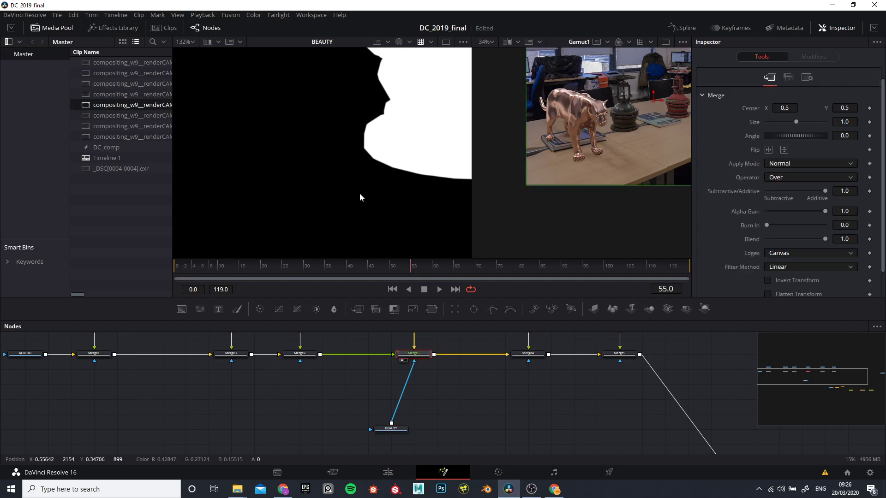
Step: Display Merge6 in the first viewer and inspect the panther and valves over the background photo
{"action": "key", "text": "1"}
{"action": "scroll", "coordinate": [361, 173], "scroll_direction": "down", "scroll_amount": 2}
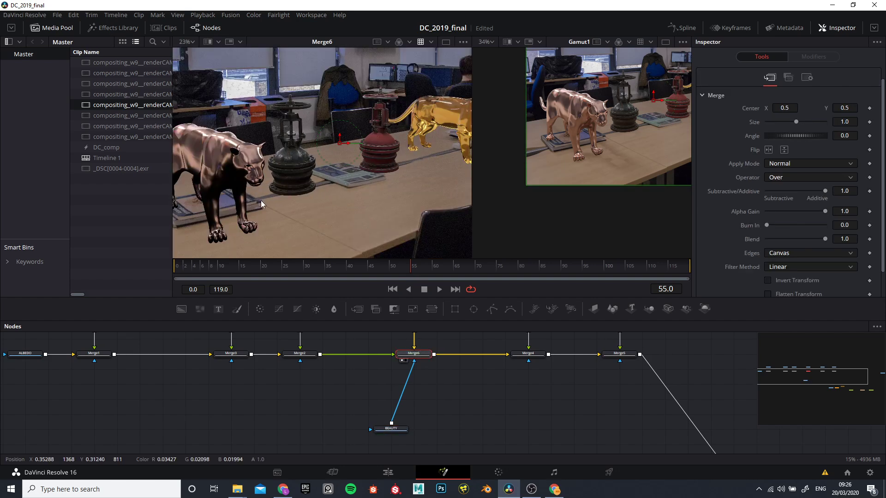
{"action": "scroll", "coordinate": [260, 199], "scroll_direction": "up", "scroll_amount": 1}
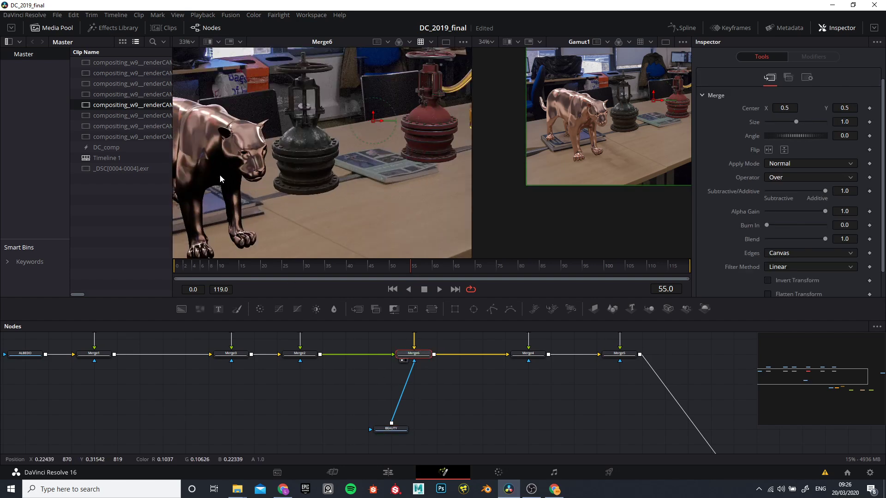
Step: Display Merge4 in the first viewer, framed closely on the book beside the red valve's base
{"action": "left_click_drag", "start_coordinate": [471, 373], "coordinate": [348, 420]}
{"action": "scroll", "coordinate": [377, 399], "scroll_direction": "up", "scroll_amount": 1}
{"action": "left_click_drag", "start_coordinate": [391, 390], "coordinate": [306, 388]}
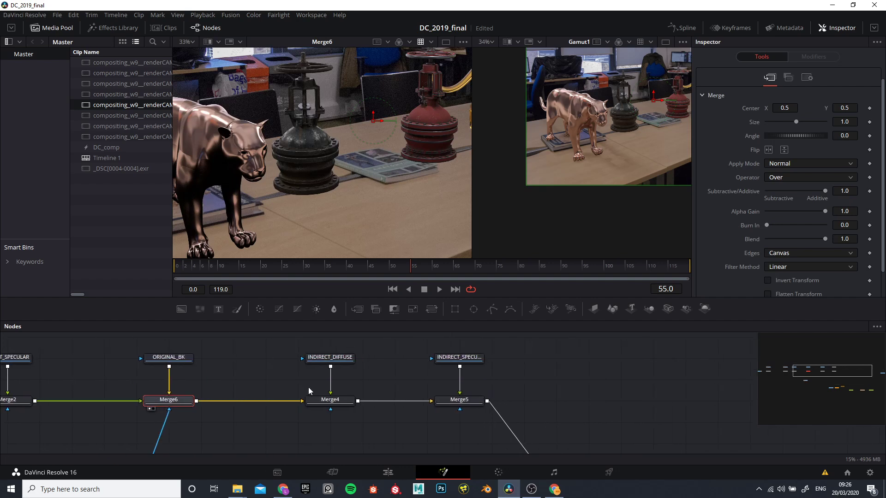
{"action": "scroll", "coordinate": [305, 391], "scroll_direction": "up", "scroll_amount": 1}
{"action": "scroll", "coordinate": [396, 153], "scroll_direction": "up", "scroll_amount": 4}
{"action": "scroll", "coordinate": [407, 152], "scroll_direction": "up", "scroll_amount": 2}
{"action": "scroll", "coordinate": [350, 165], "scroll_direction": "up", "scroll_amount": 2}
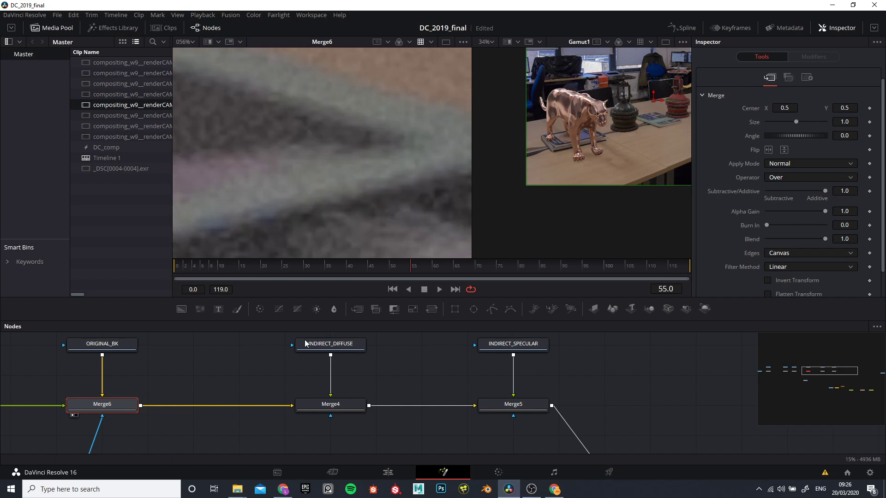
{"action": "left_click", "coordinate": [325, 404]}
{"action": "key", "text": "1"}
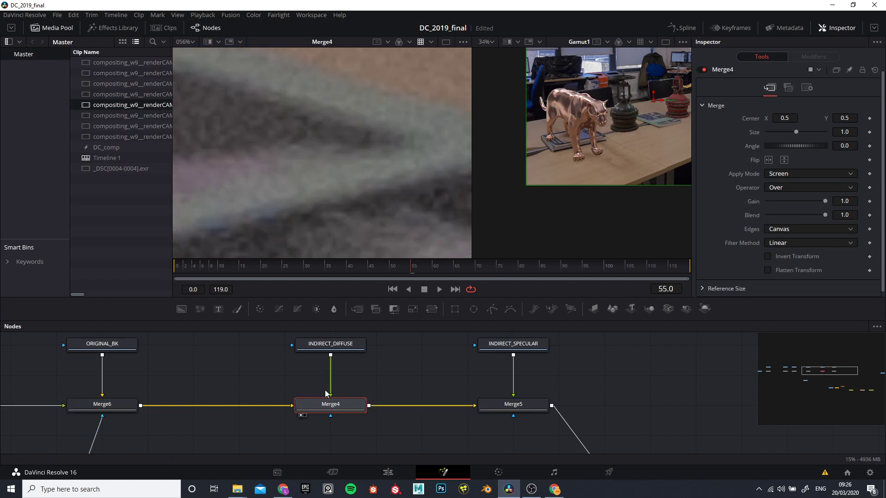
{"action": "scroll", "coordinate": [334, 136], "scroll_direction": "down", "scroll_amount": 2}
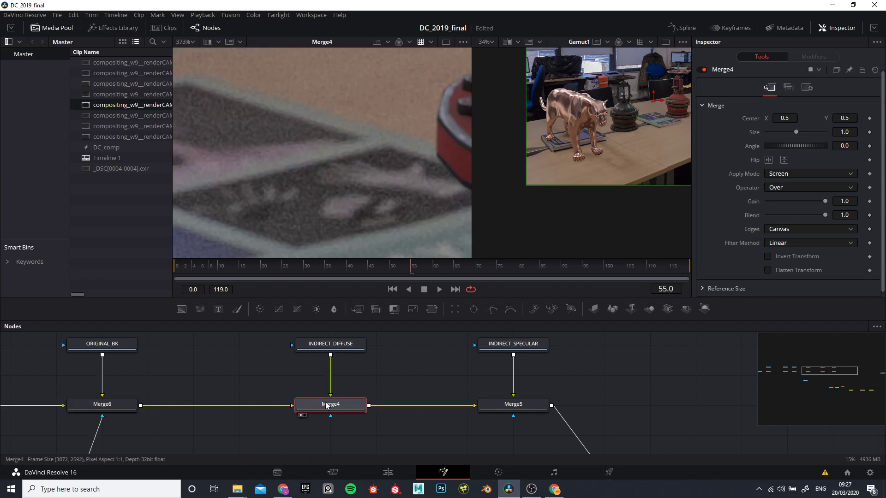
Step: Toggle Merge4's pass-through repeatedly to compare the book with and without the indirect diffuse light
{"action": "key", "text": "ctrl+p"}
{"action": "key", "text": "ctrl+p"}
{"action": "key", "text": "ctrl+p"}
{"action": "key", "text": "ctrl+p"}
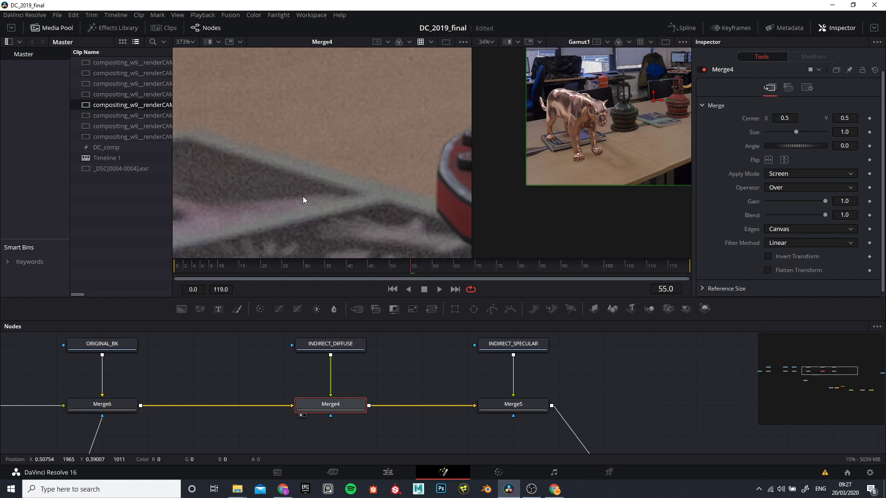
{"action": "key", "text": "ctrl+p"}
{"action": "key", "text": "ctrl+p"}
{"action": "key", "text": "ctrl+p"}
{"action": "key", "text": "ctrl+p"}
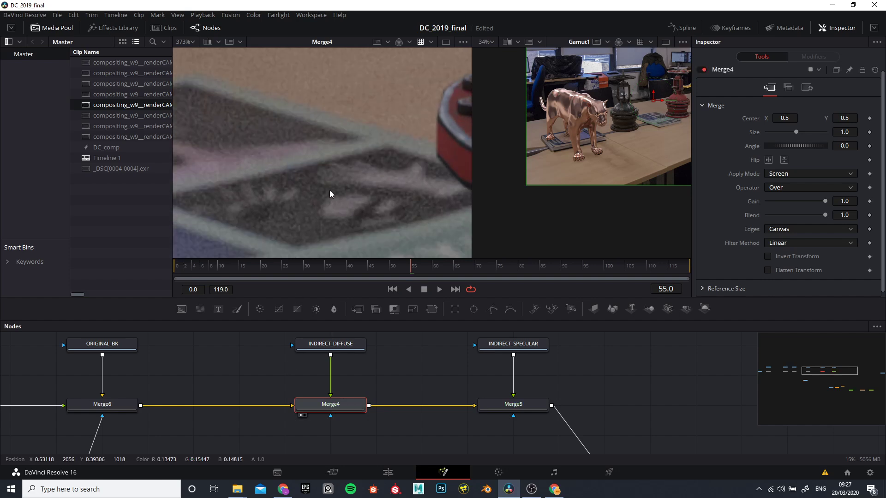
{"action": "scroll", "coordinate": [326, 176], "scroll_direction": "down", "scroll_amount": 3}
{"action": "scroll", "coordinate": [325, 174], "scroll_direction": "up", "scroll_amount": 6}
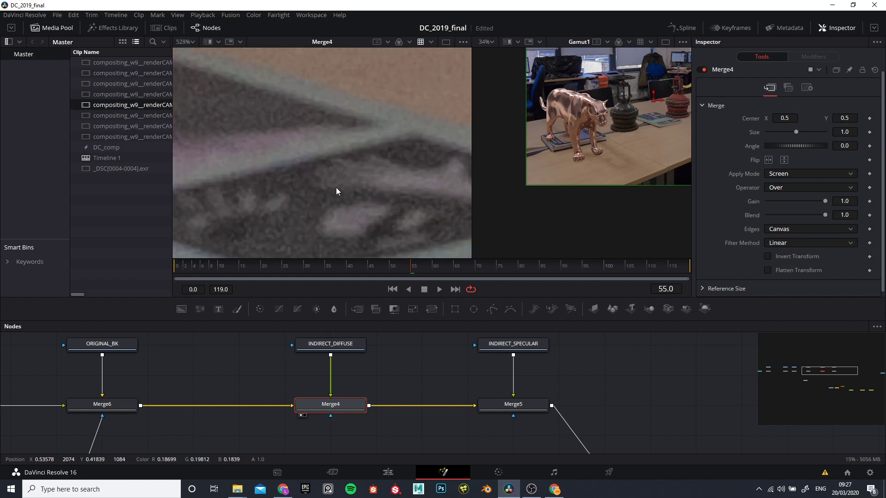
Step: Show the first viewer's Gain/Gamma controls, and lower and reset the gain and gamma in turn to examine the bounce light
{"action": "left_click", "coordinate": [462, 40]}
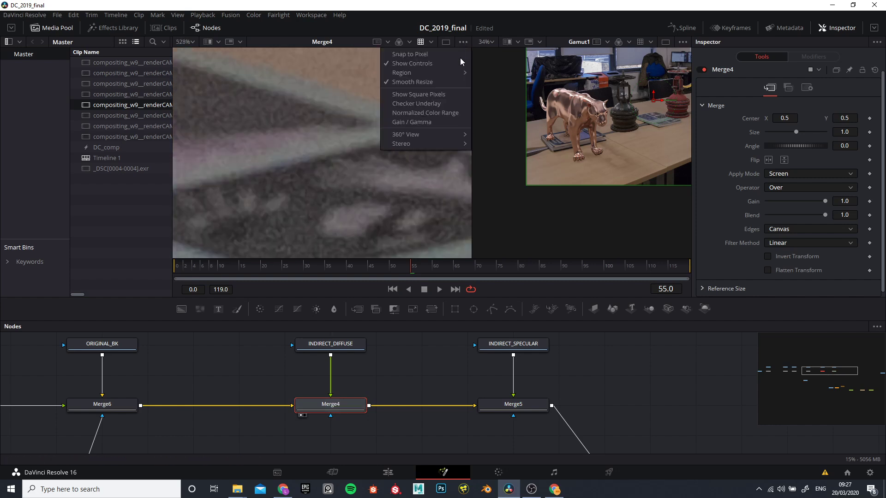
{"action": "left_click", "coordinate": [418, 122]}
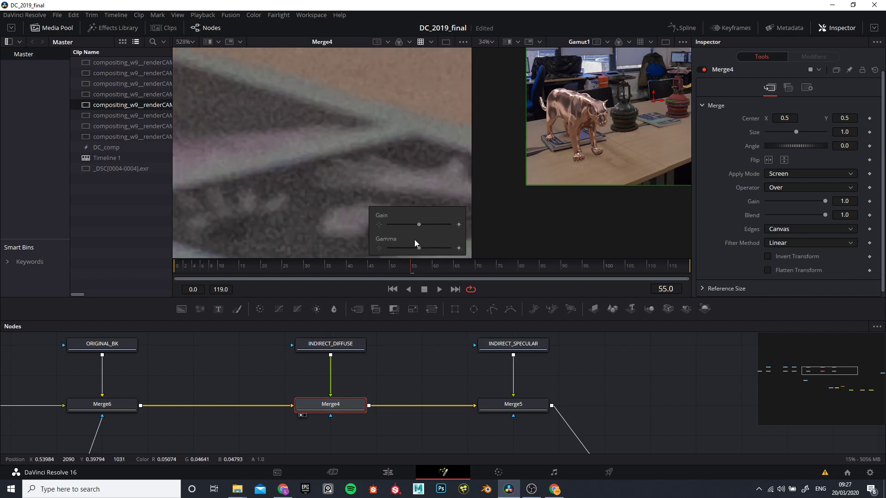
{"action": "mouse_move", "coordinate": [416, 225]}
{"action": "left_mouse_down"}
{"action": "mouse_move", "coordinate": [425, 225]}
{"action": "mouse_move", "coordinate": [404, 226]}
{"action": "left_mouse_up"}
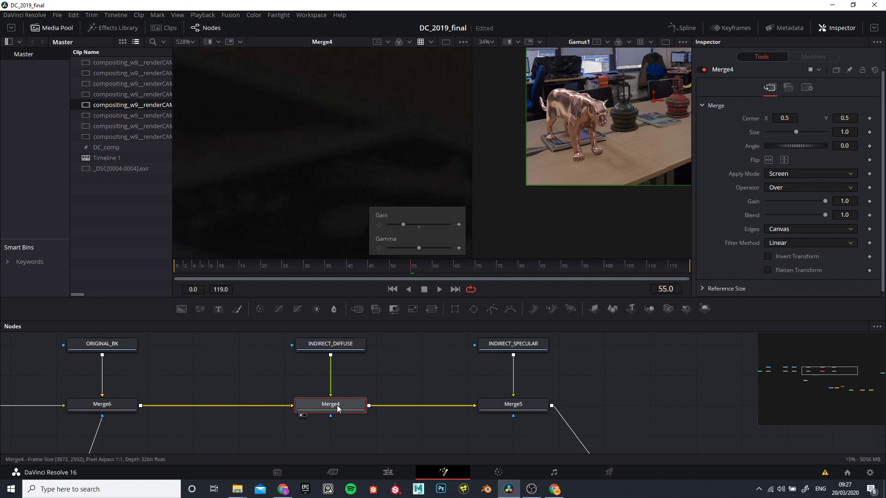
{"action": "left_click", "coordinate": [419, 228]}
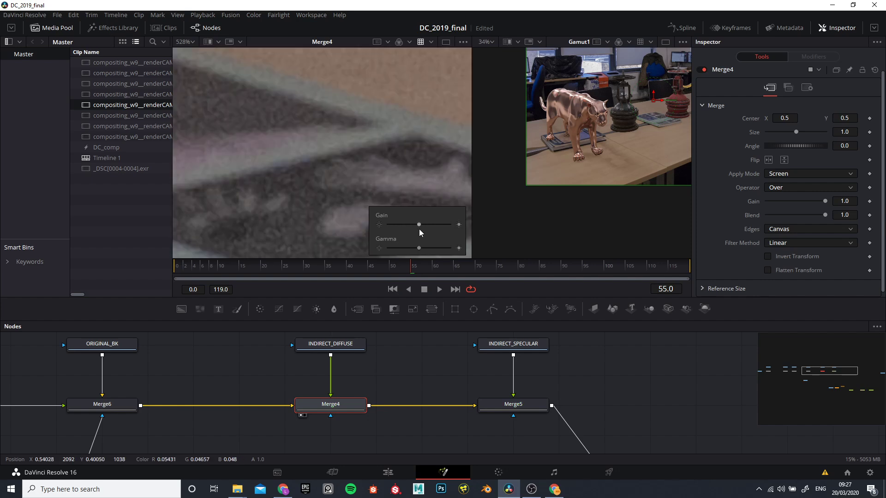
{"action": "mouse_move", "coordinate": [420, 250]}
{"action": "left_mouse_down"}
{"action": "mouse_move", "coordinate": [429, 248]}
{"action": "mouse_move", "coordinate": [407, 247]}
{"action": "left_mouse_up"}
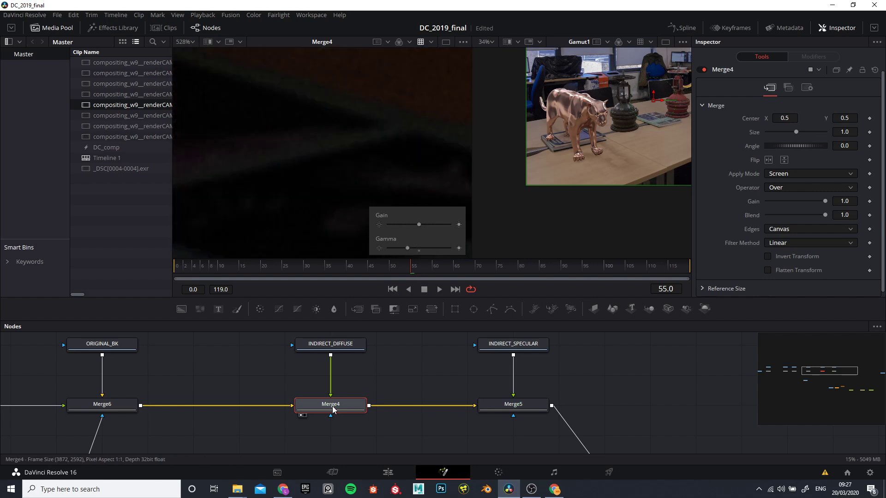
{"action": "left_click", "coordinate": [419, 251]}
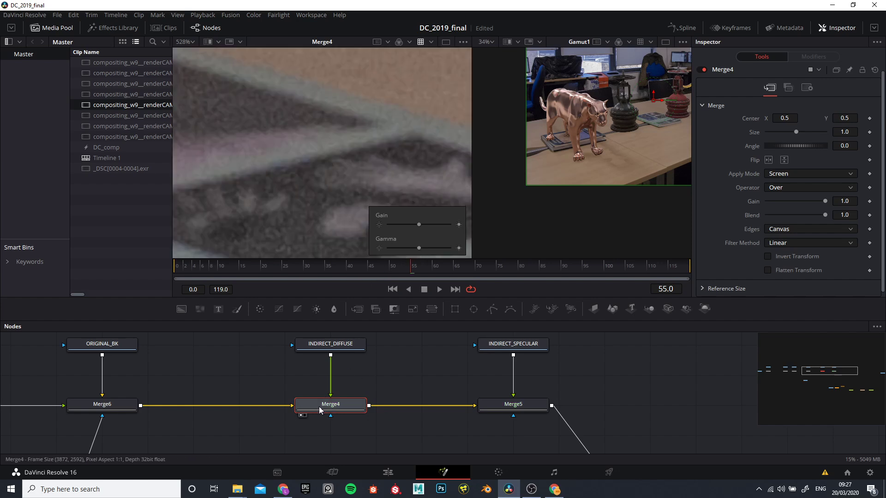
Step: Compare Merge4's effect on the book again by toggling it at default viewer gain and gamma
{"action": "key", "text": "ctrl+t"}
{"action": "key", "text": "ctrl+t"}
{"action": "key", "text": "ctrl+t"}
{"action": "key", "text": "ctrl+t"}
{"action": "key", "text": "ctrl+t"}
{"action": "key", "text": "ctrl+t"}
Step: Hide the first viewer's Gain/Gamma controls
{"action": "scroll", "coordinate": [323, 415], "scroll_direction": "down", "scroll_amount": 4}
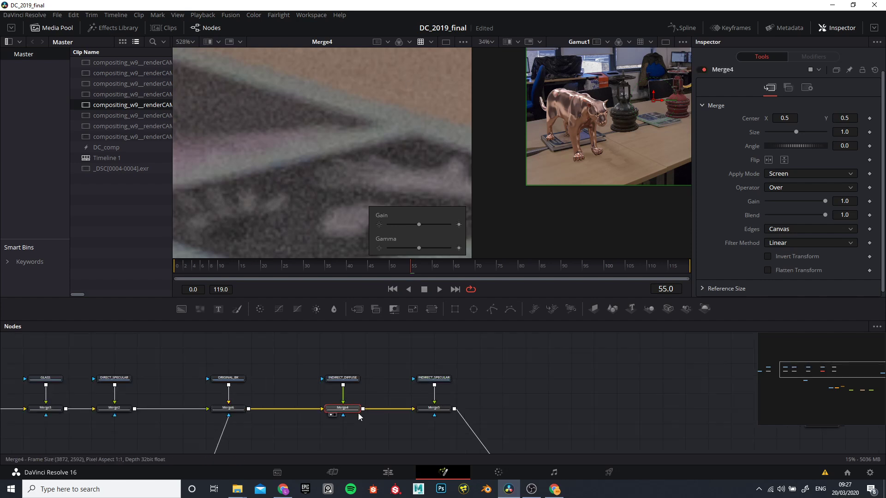
{"action": "scroll", "coordinate": [340, 175], "scroll_direction": "down", "scroll_amount": 8}
{"action": "scroll", "coordinate": [343, 151], "scroll_direction": "down", "scroll_amount": 5}
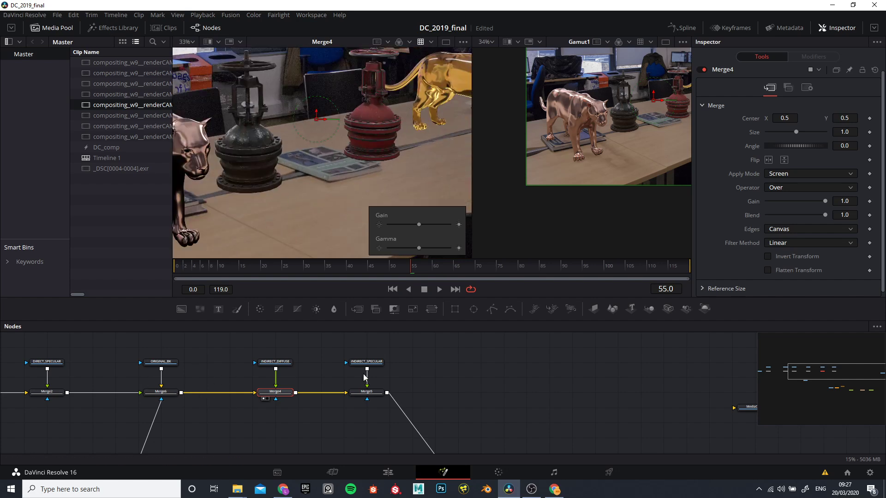
{"action": "left_click", "coordinate": [464, 41]}
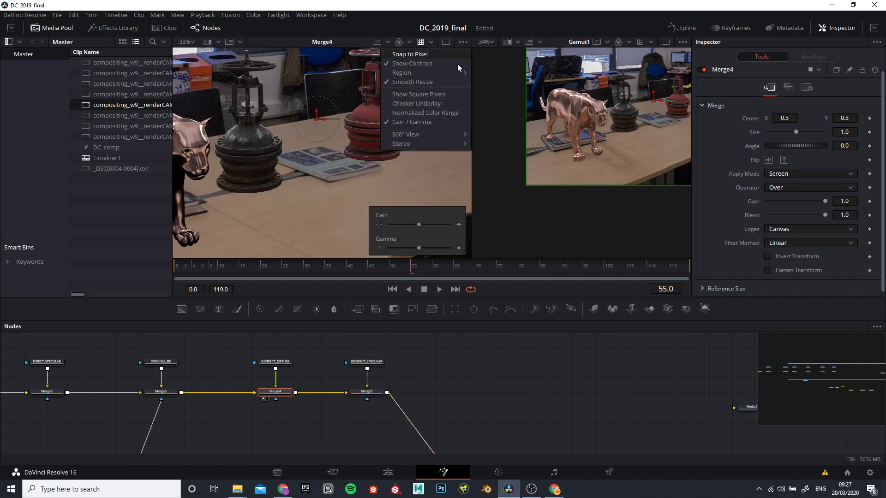
{"action": "left_click", "coordinate": [414, 123]}
Step: Display Merge5 in the first viewer and inspect the composite with indirect specular added
{"action": "scroll", "coordinate": [373, 424], "scroll_direction": "up", "scroll_amount": 3}
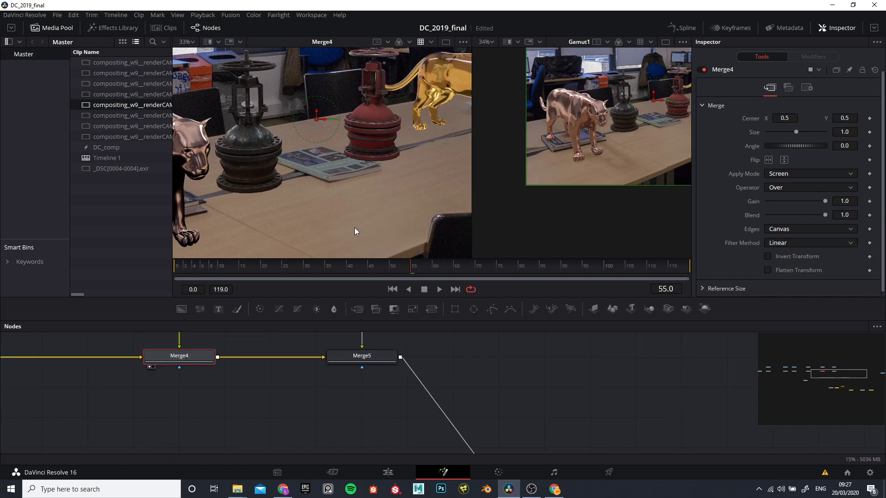
{"action": "left_click", "coordinate": [354, 361]}
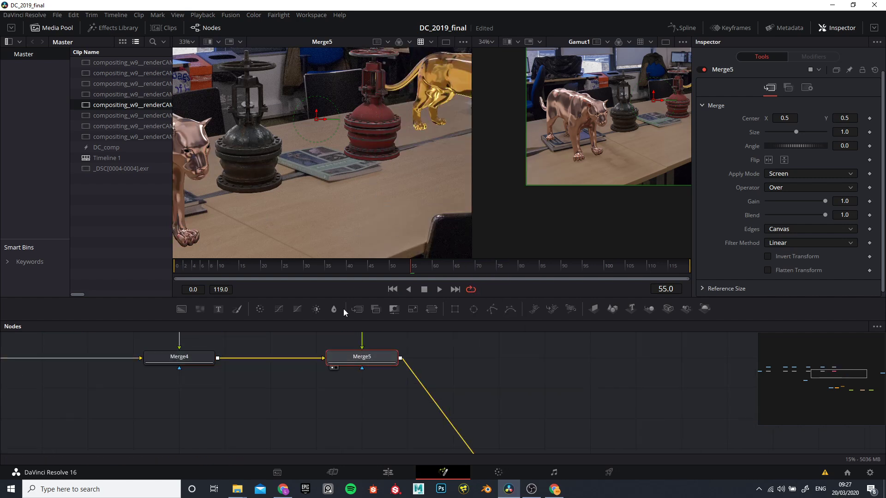
{"action": "scroll", "coordinate": [261, 143], "scroll_direction": "down", "scroll_amount": 2}
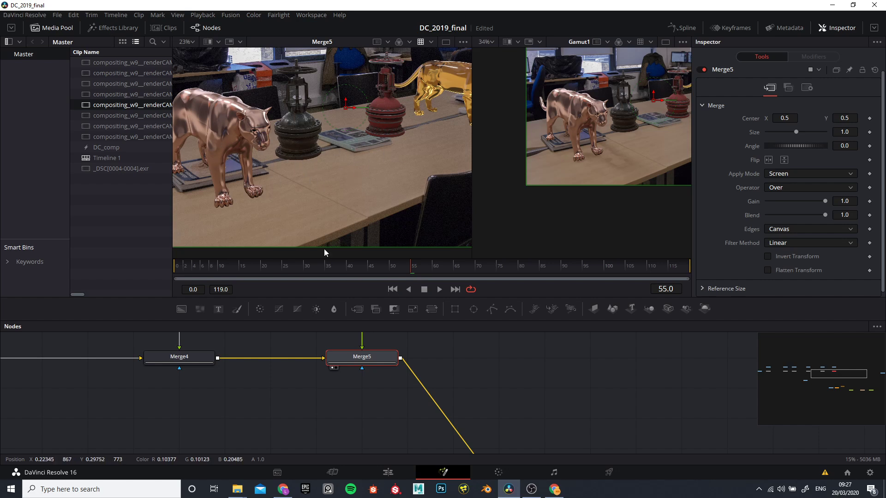
{"action": "scroll", "coordinate": [350, 407], "scroll_direction": "down", "scroll_amount": 4}
{"action": "left_click_drag", "start_coordinate": [328, 395], "coordinate": [279, 340]}
{"action": "scroll", "coordinate": [293, 372], "scroll_direction": "up", "scroll_amount": 2}
{"action": "scroll", "coordinate": [287, 428], "scroll_direction": "down", "scroll_amount": 3}
{"action": "scroll", "coordinate": [291, 376], "scroll_direction": "up", "scroll_amount": 5}
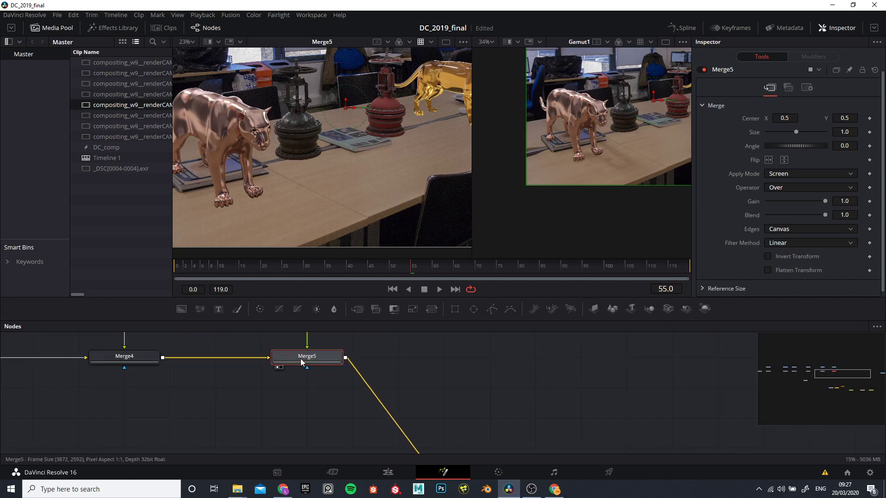
{"action": "key", "text": "a"}
{"action": "key", "text": "a"}
Step: Display the SHADOW node in the first viewer
{"action": "scroll", "coordinate": [340, 123], "scroll_direction": "down", "scroll_amount": 2}
{"action": "scroll", "coordinate": [253, 369], "scroll_direction": "down", "scroll_amount": 4}
{"action": "scroll", "coordinate": [253, 369], "scroll_direction": "up", "scroll_amount": 3}
{"action": "scroll", "coordinate": [288, 403], "scroll_direction": "down", "scroll_amount": 2}
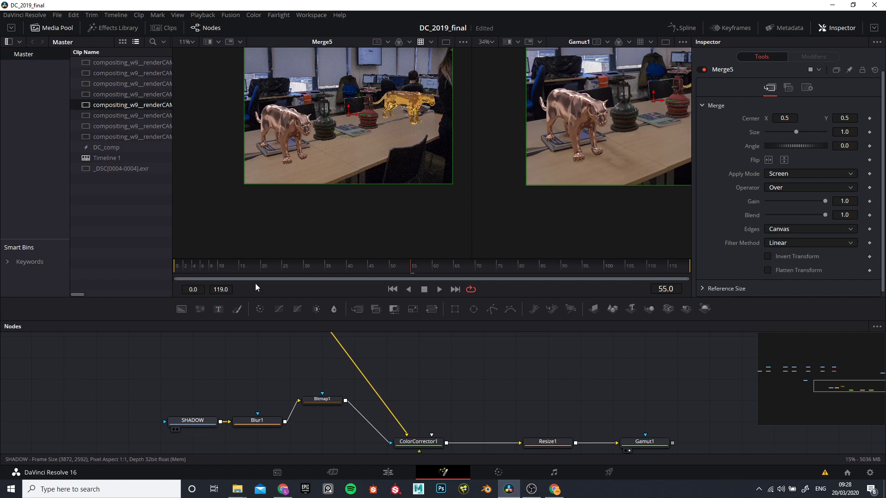
{"action": "left_click_drag", "start_coordinate": [239, 342], "coordinate": [287, 180]}
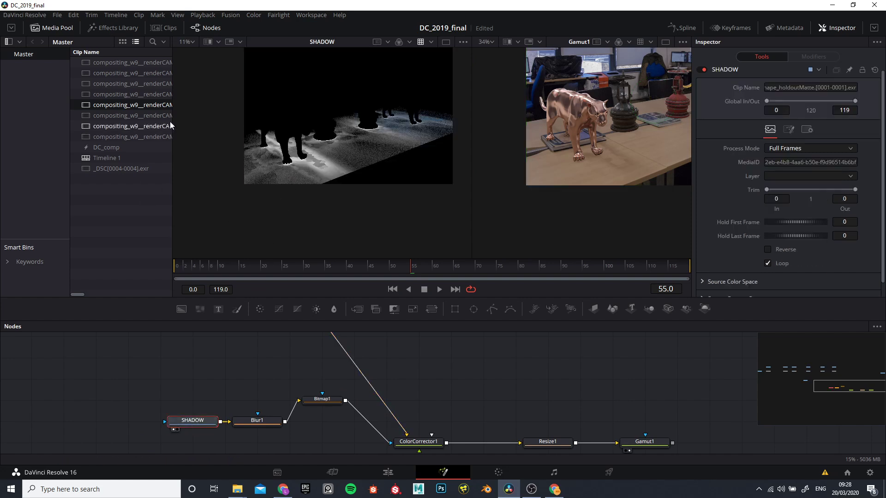
Step: Widen the media pool to read the clip names, and add the renderCAMShape_holdoutMatte clip as a node and delete it
{"action": "left_click_drag", "start_coordinate": [171, 122], "coordinate": [317, 124]}
{"action": "left_click_drag", "start_coordinate": [219, 112], "coordinate": [200, 377]}
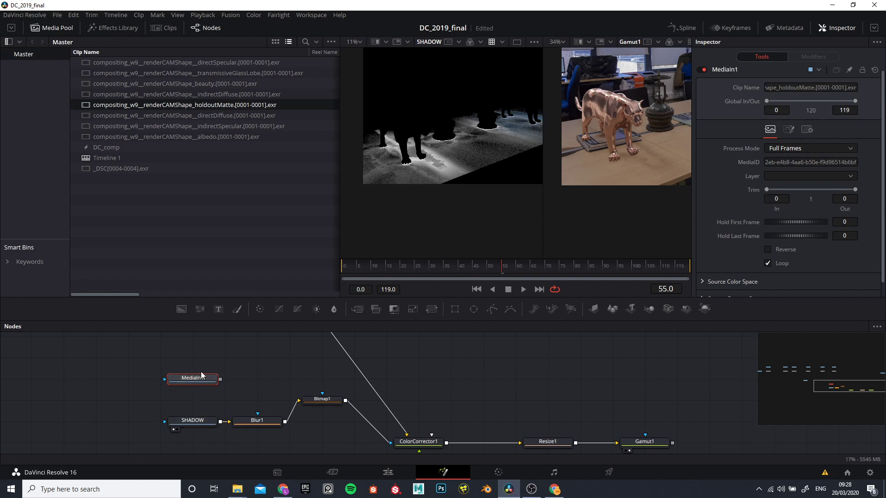
{"action": "key", "text": "Delete"}
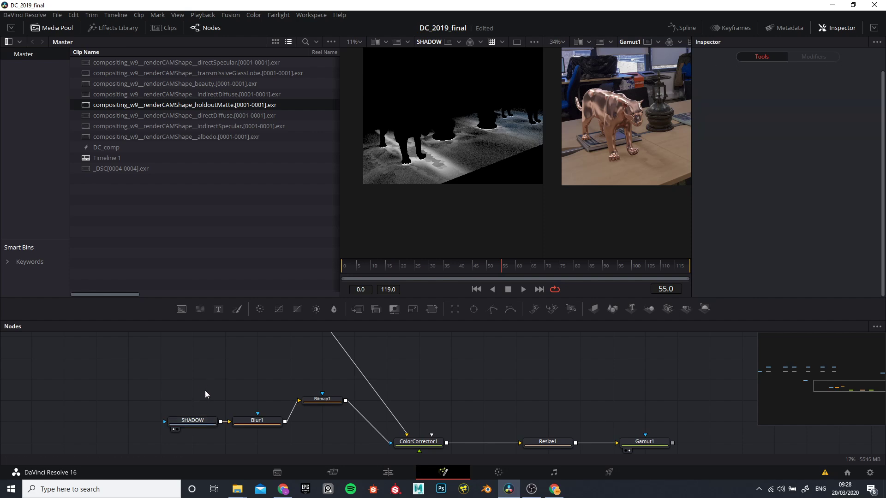
Step: Move Bitmap1 into line with SHADOW and Blur1, and select ColorCorrector1
{"action": "left_click", "coordinate": [203, 427]}
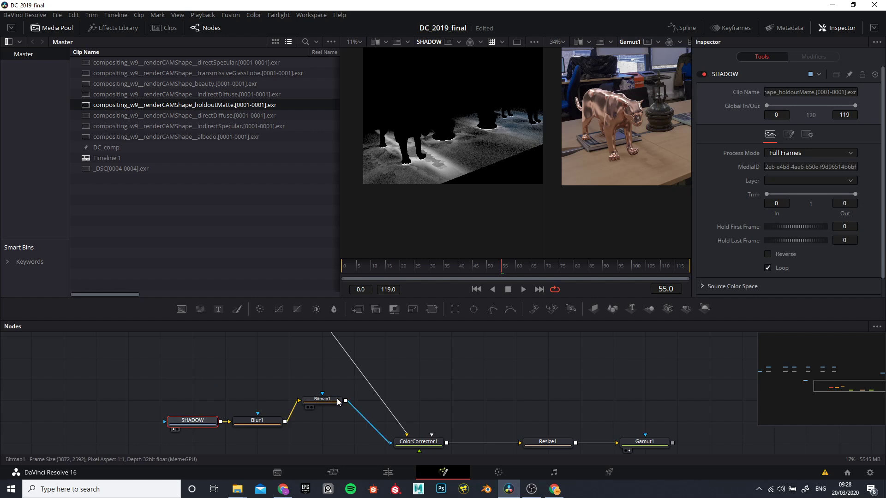
{"action": "left_click_drag", "start_coordinate": [320, 405], "coordinate": [320, 427]}
{"action": "scroll", "coordinate": [376, 424], "scroll_direction": "down", "scroll_amount": 2}
{"action": "mouse_move", "coordinate": [375, 448]}
{"action": "left_mouse_down"}
{"action": "mouse_move", "coordinate": [373, 415]}
{"action": "mouse_move", "coordinate": [375, 447]}
{"action": "left_mouse_up"}
{"action": "scroll", "coordinate": [363, 381], "scroll_direction": "up", "scroll_amount": 3}
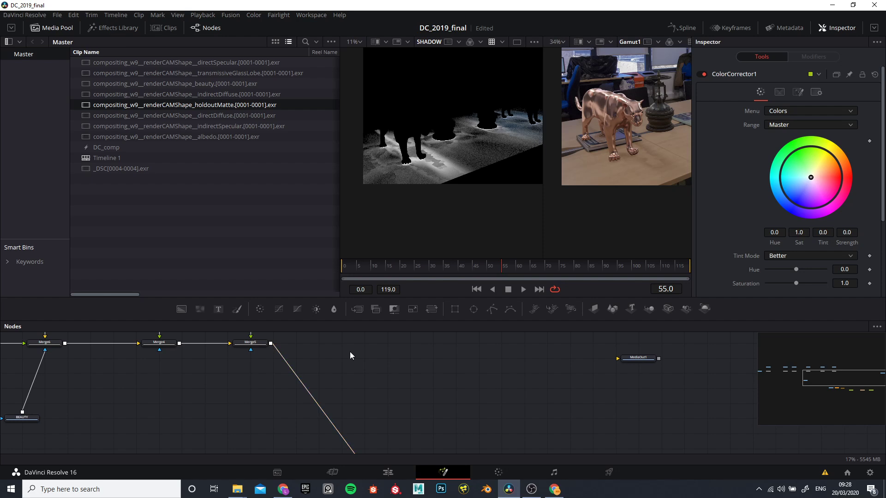
Step: Add a Color Corrector node fed by Merge5's output and display it in the first viewer, focused on the front creature's feet
{"action": "key", "text": "shift+space"}
{"action": "type", "text": "Resize"}
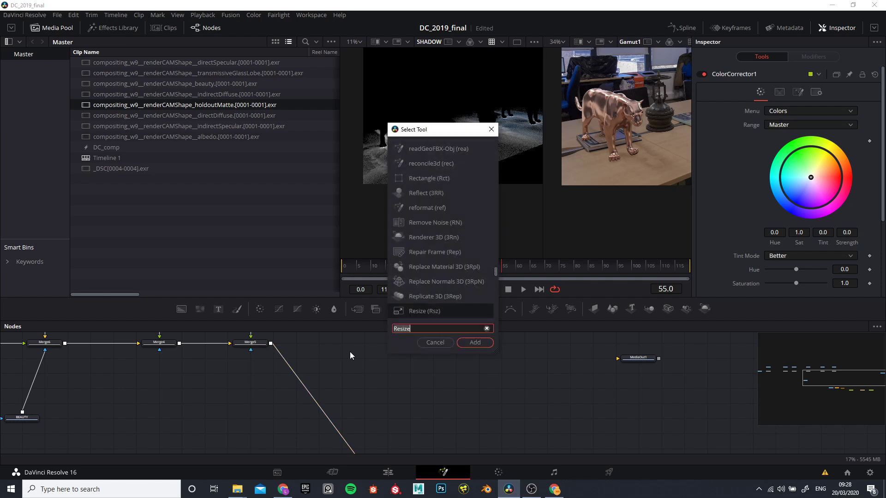
{"action": "type", "text": "colo"}
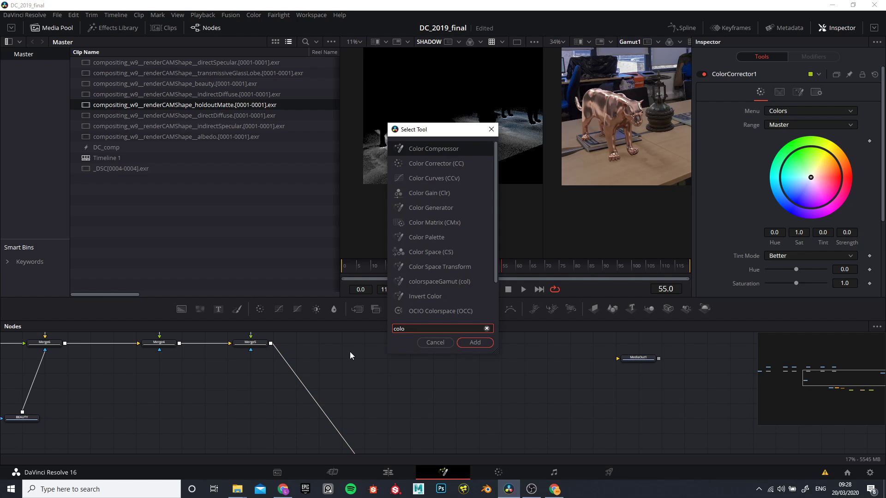
{"action": "left_click", "coordinate": [431, 162]}
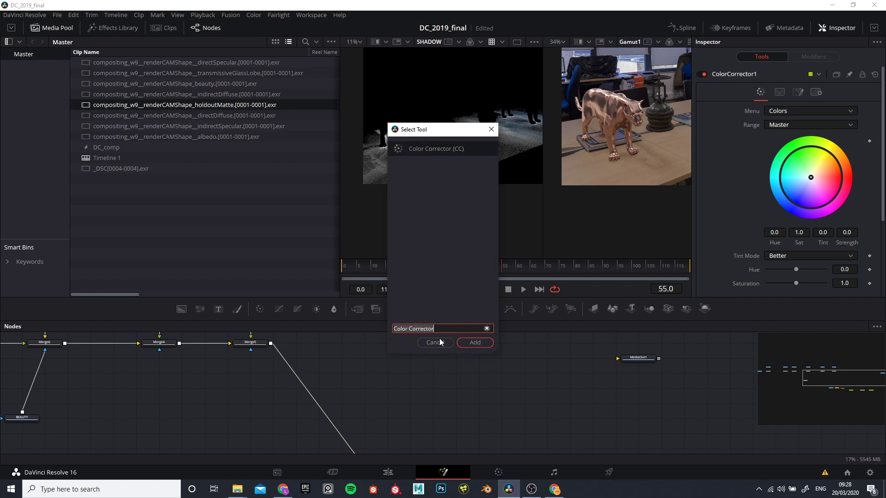
{"action": "left_click", "coordinate": [473, 342]}
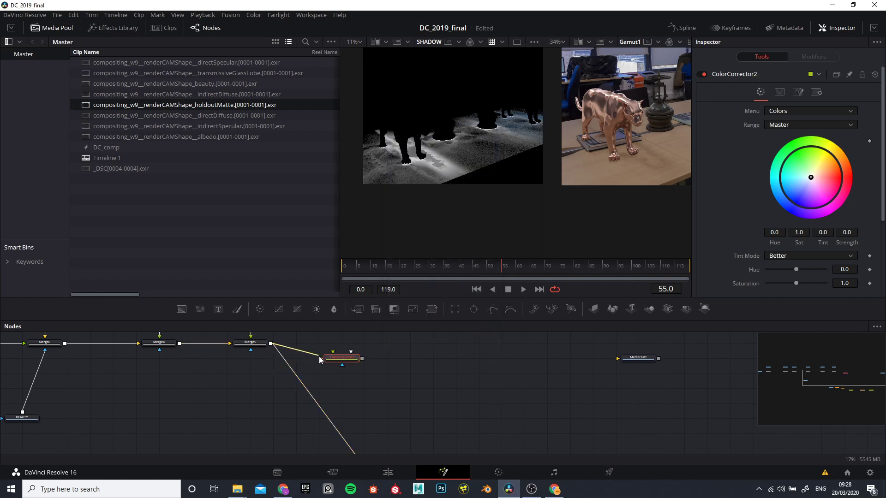
{"action": "left_click_drag", "start_coordinate": [320, 360], "coordinate": [326, 408]}
{"action": "scroll", "coordinate": [367, 354], "scroll_direction": "up", "scroll_amount": 2}
{"action": "scroll", "coordinate": [367, 352], "scroll_direction": "up", "scroll_amount": 2}
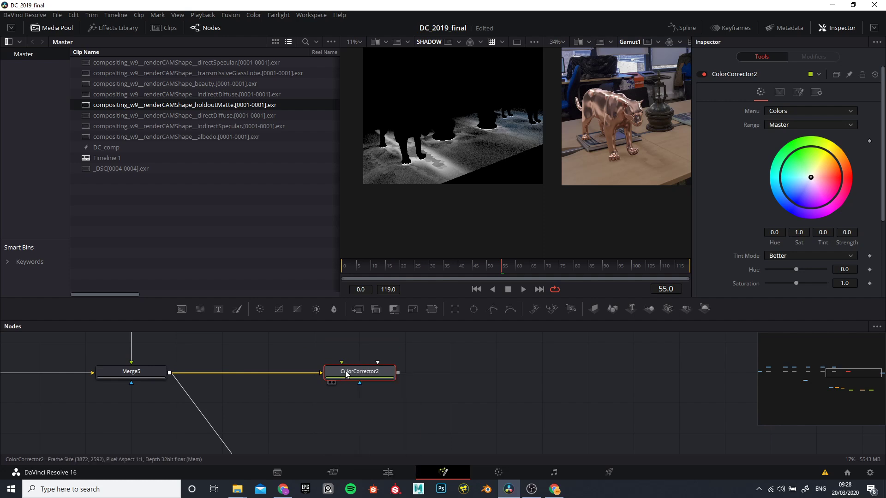
{"action": "key", "text": "1"}
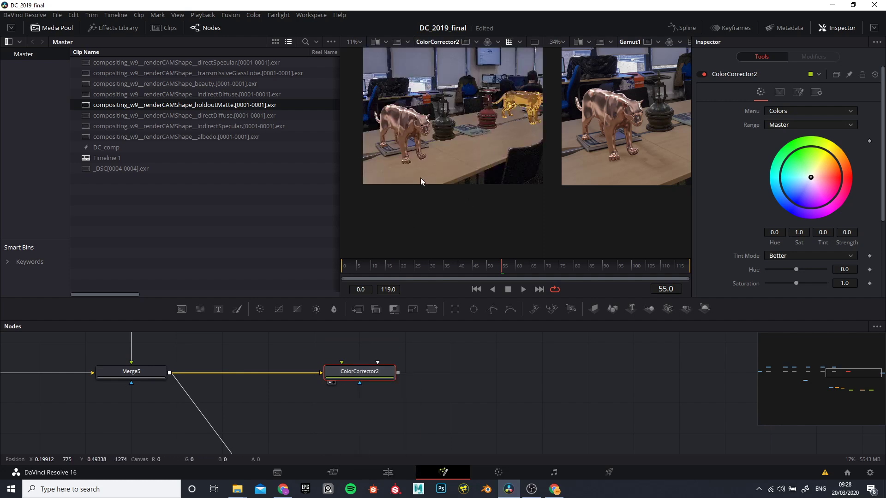
{"action": "scroll", "coordinate": [416, 145], "scroll_direction": "up", "scroll_amount": 3}
{"action": "scroll", "coordinate": [416, 145], "scroll_direction": "up", "scroll_amount": 1}
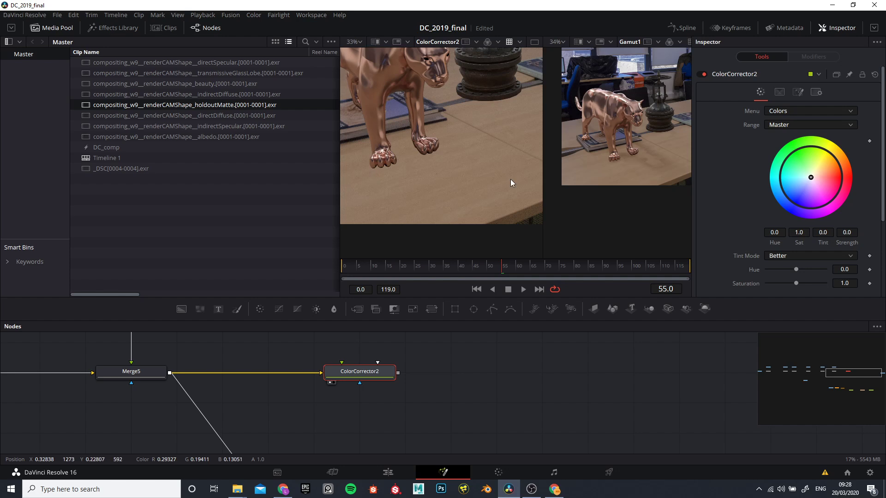
Step: Try lowering the gamma of ColorCorrector2 and restore it to 1.0
{"action": "scroll", "coordinate": [731, 251], "scroll_direction": "down", "scroll_amount": 3}
{"action": "left_click_drag", "start_coordinate": [799, 257], "coordinate": [780, 255]}
{"action": "left_click", "coordinate": [795, 261]}
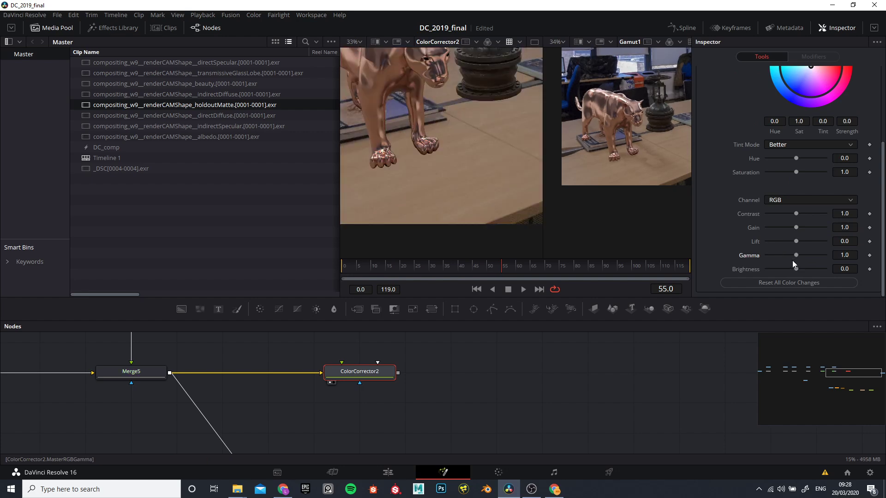
Step: Move the SHADOW node up away from Blur1 and display it in the first viewer
{"action": "scroll", "coordinate": [245, 367], "scroll_direction": "down", "scroll_amount": 4}
{"action": "scroll", "coordinate": [305, 384], "scroll_direction": "up", "scroll_amount": 4}
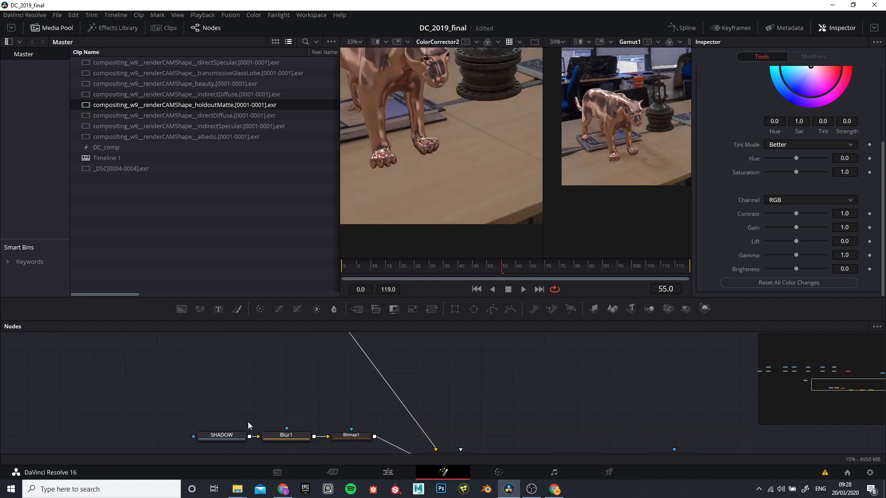
{"action": "left_click_drag", "start_coordinate": [205, 439], "coordinate": [205, 354]}
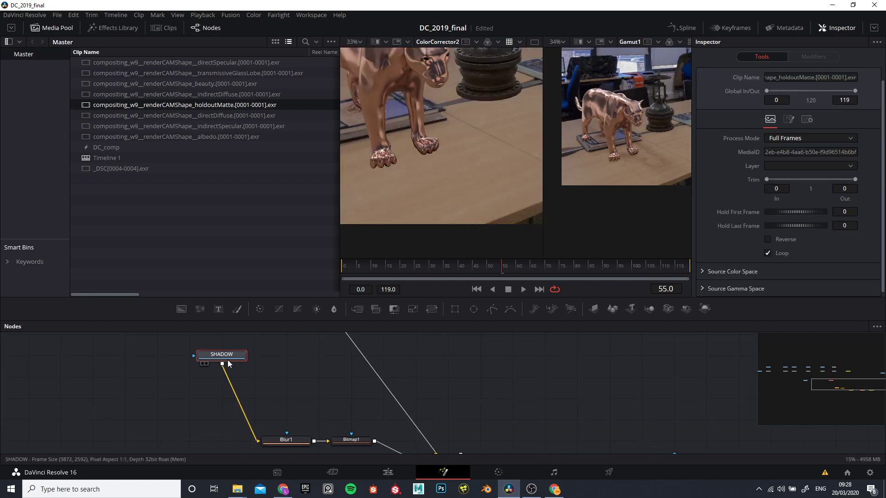
{"action": "key", "text": "1"}
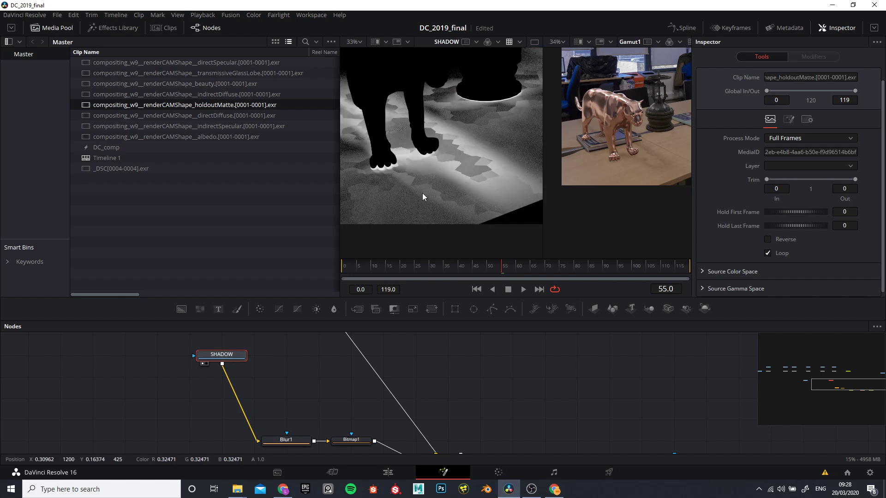
Step: Examine the grain and contact shadows of the SHADOW pass around the creature's feet
{"action": "scroll", "coordinate": [466, 147], "scroll_direction": "down", "scroll_amount": 5}
{"action": "scroll", "coordinate": [472, 139], "scroll_direction": "up", "scroll_amount": 7}
{"action": "scroll", "coordinate": [462, 148], "scroll_direction": "down", "scroll_amount": 6}
{"action": "scroll", "coordinate": [421, 171], "scroll_direction": "up", "scroll_amount": 5}
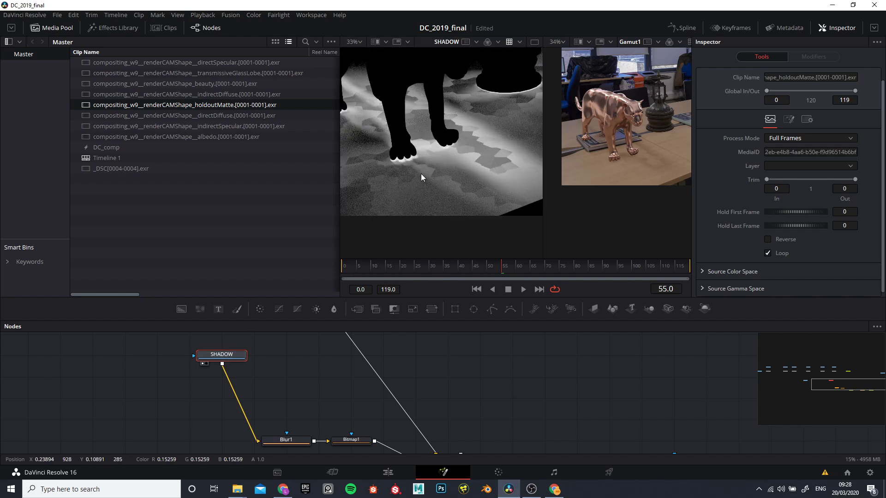
{"action": "scroll", "coordinate": [425, 158], "scroll_direction": "up", "scroll_amount": 5}
{"action": "scroll", "coordinate": [428, 152], "scroll_direction": "down", "scroll_amount": 8}
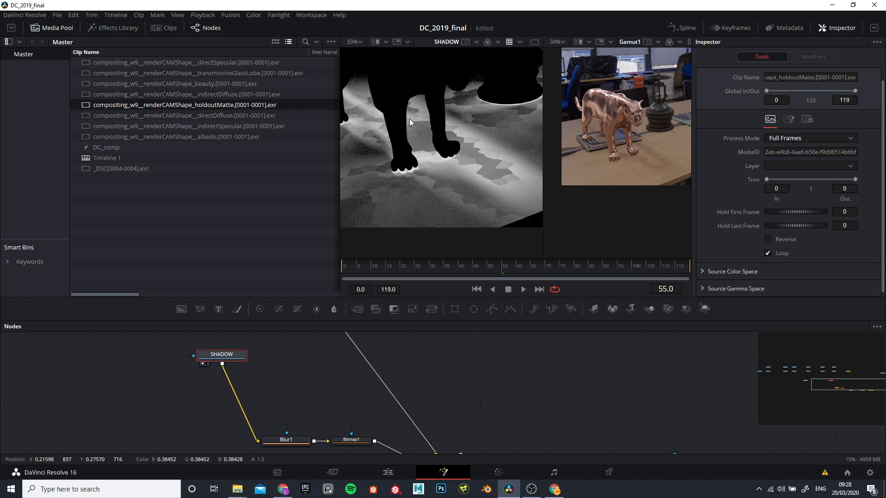
{"action": "scroll", "coordinate": [462, 122], "scroll_direction": "up", "scroll_amount": 4}
{"action": "scroll", "coordinate": [475, 109], "scroll_direction": "down", "scroll_amount": 4}
{"action": "scroll", "coordinate": [481, 127], "scroll_direction": "up", "scroll_amount": 5}
{"action": "scroll", "coordinate": [477, 134], "scroll_direction": "down", "scroll_amount": 4}
{"action": "scroll", "coordinate": [524, 118], "scroll_direction": "up", "scroll_amount": 6}
{"action": "scroll", "coordinate": [483, 141], "scroll_direction": "down", "scroll_amount": 4}
{"action": "scroll", "coordinate": [453, 120], "scroll_direction": "up", "scroll_amount": 5}
{"action": "scroll", "coordinate": [431, 153], "scroll_direction": "down", "scroll_amount": 3}
{"action": "scroll", "coordinate": [403, 156], "scroll_direction": "up", "scroll_amount": 4}
{"action": "scroll", "coordinate": [378, 164], "scroll_direction": "down", "scroll_amount": 4}
{"action": "scroll", "coordinate": [381, 167], "scroll_direction": "up", "scroll_amount": 7}
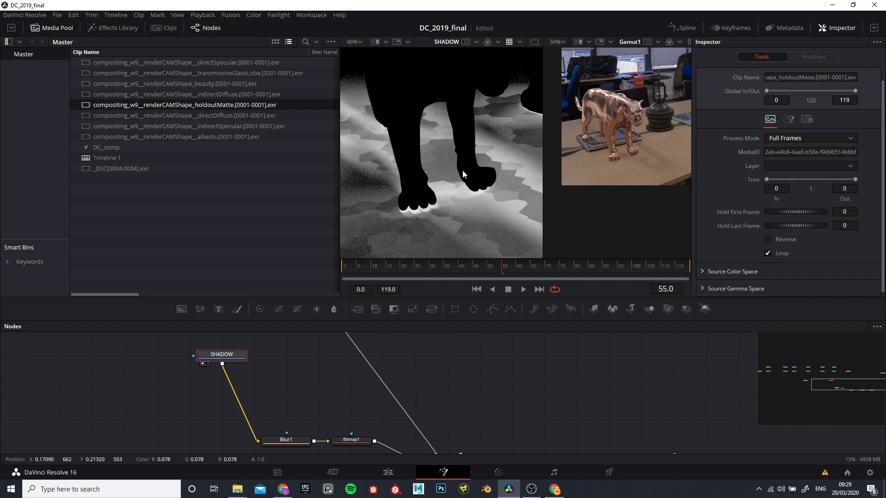
{"action": "scroll", "coordinate": [462, 176], "scroll_direction": "down", "scroll_amount": 4}
{"action": "scroll", "coordinate": [485, 160], "scroll_direction": "up", "scroll_amount": 4}
{"action": "scroll", "coordinate": [476, 173], "scroll_direction": "down", "scroll_amount": 7}
{"action": "scroll", "coordinate": [446, 200], "scroll_direction": "up", "scroll_amount": 6}
Step: Disconnect the SHADOW node from Blur1
{"action": "left_click_drag", "start_coordinate": [299, 383], "coordinate": [242, 393]}
{"action": "scroll", "coordinate": [254, 387], "scroll_direction": "down", "scroll_amount": 3}
{"action": "scroll", "coordinate": [237, 395], "scroll_direction": "up", "scroll_amount": 3}
{"action": "left_click_drag", "start_coordinate": [225, 450], "coordinate": [170, 392]}
Step: Add a Blur node after SHADOW and set its blur size to 5.5
{"action": "left_click", "coordinate": [176, 364]}
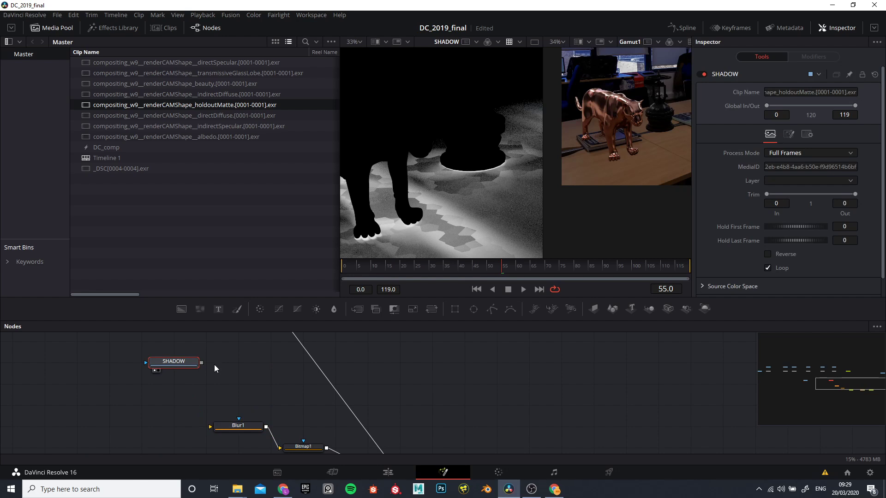
{"action": "key", "text": "shift+space"}
{"action": "type", "text": "Color Correctorblu"}
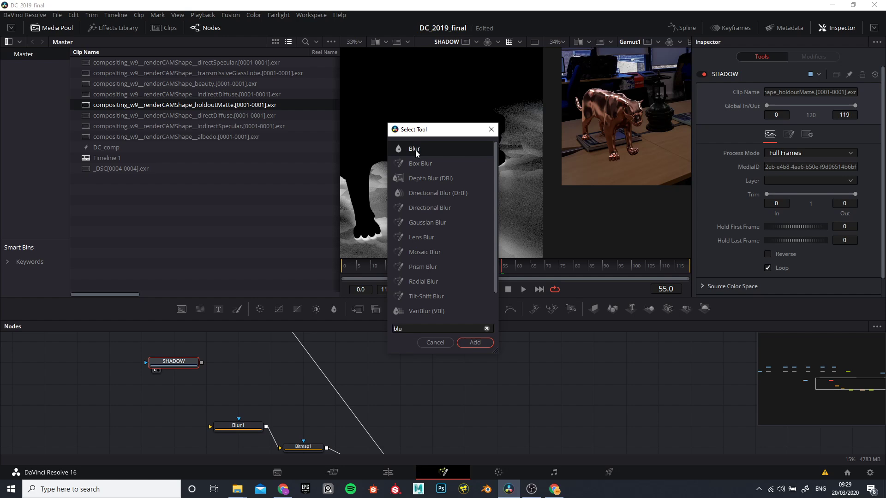
{"action": "left_click", "coordinate": [415, 151]}
{"action": "left_click", "coordinate": [475, 343]}
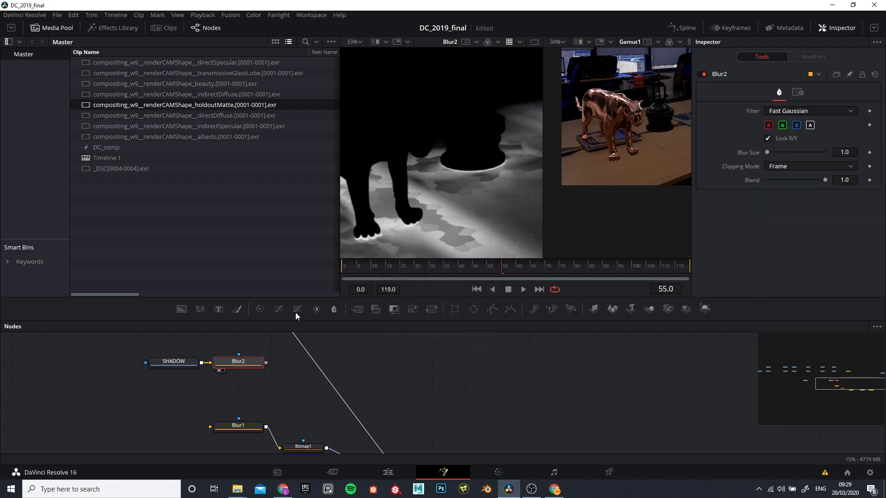
{"action": "left_click_drag", "start_coordinate": [769, 150], "coordinate": [771, 150]}
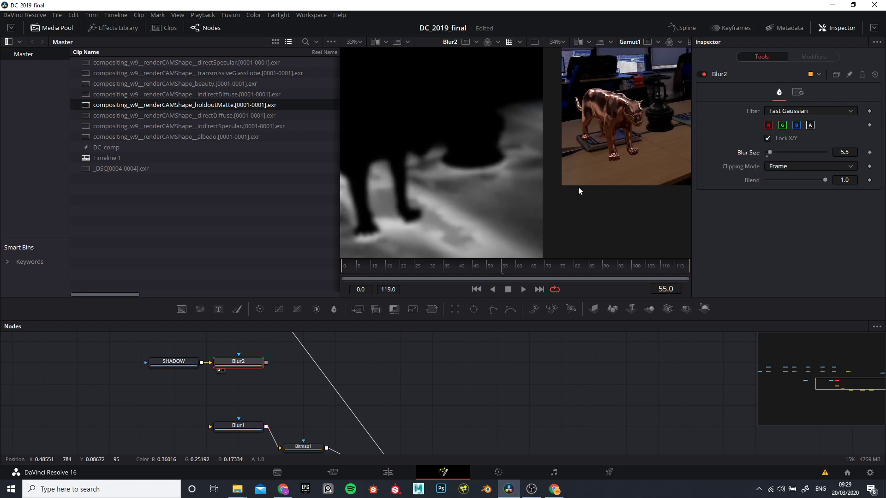
Step: Examine the blurred shadow pass channel by channel in the first viewer, returning to the full colour display
{"action": "left_click_drag", "start_coordinate": [251, 393], "coordinate": [188, 411]}
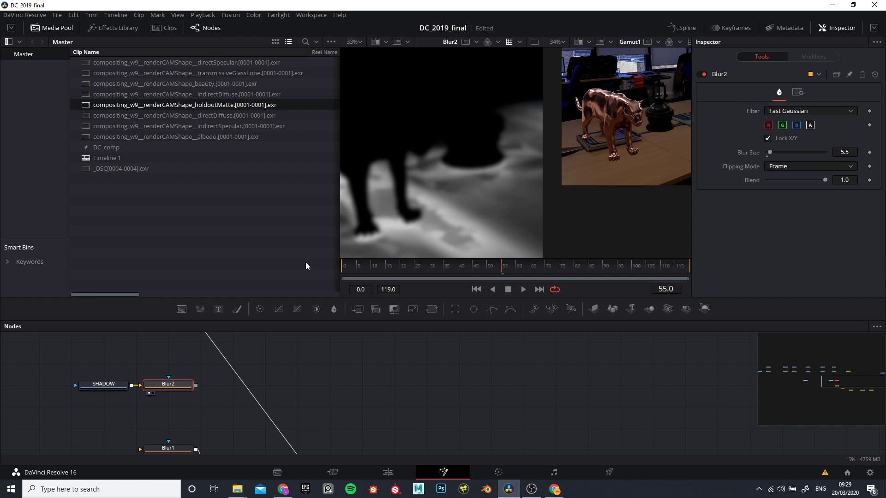
{"action": "scroll", "coordinate": [436, 209], "scroll_direction": "down", "scroll_amount": 4}
{"action": "scroll", "coordinate": [461, 206], "scroll_direction": "up", "scroll_amount": 2}
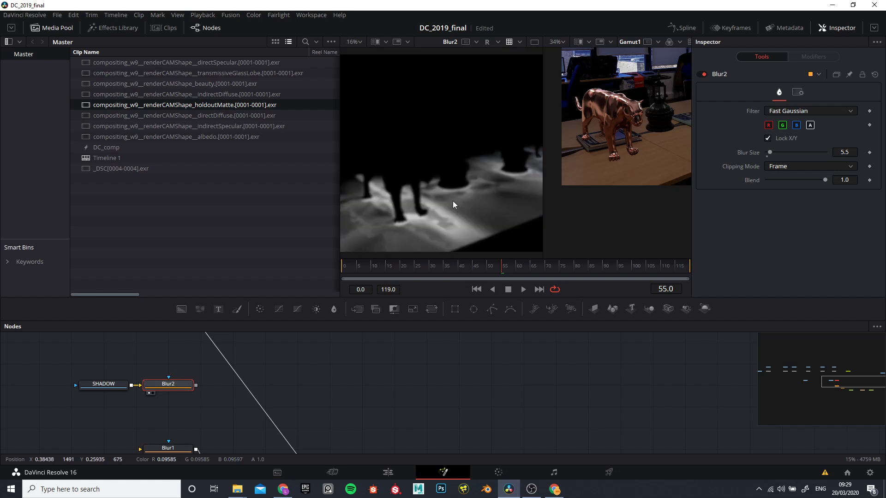
{"action": "key", "text": "b"}
{"action": "key", "text": "a"}
{"action": "key", "text": "c"}
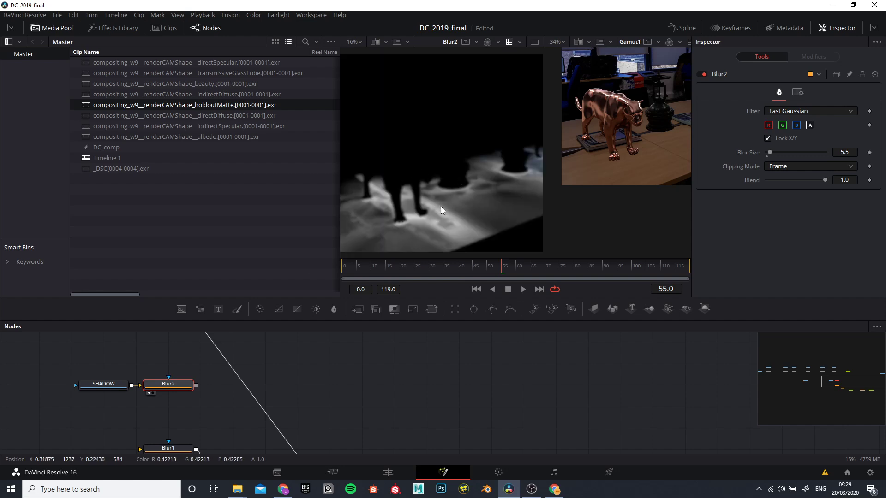
{"action": "scroll", "coordinate": [442, 199], "scroll_direction": "down", "scroll_amount": 2}
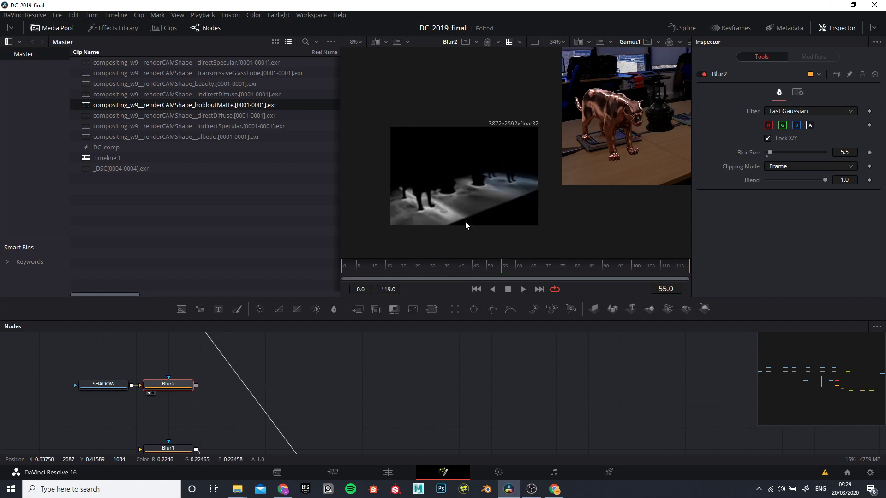
{"action": "scroll", "coordinate": [461, 196], "scroll_direction": "up", "scroll_amount": 3}
{"action": "scroll", "coordinate": [310, 358], "scroll_direction": "down", "scroll_amount": 2}
{"action": "scroll", "coordinate": [284, 392], "scroll_direction": "up", "scroll_amount": 5}
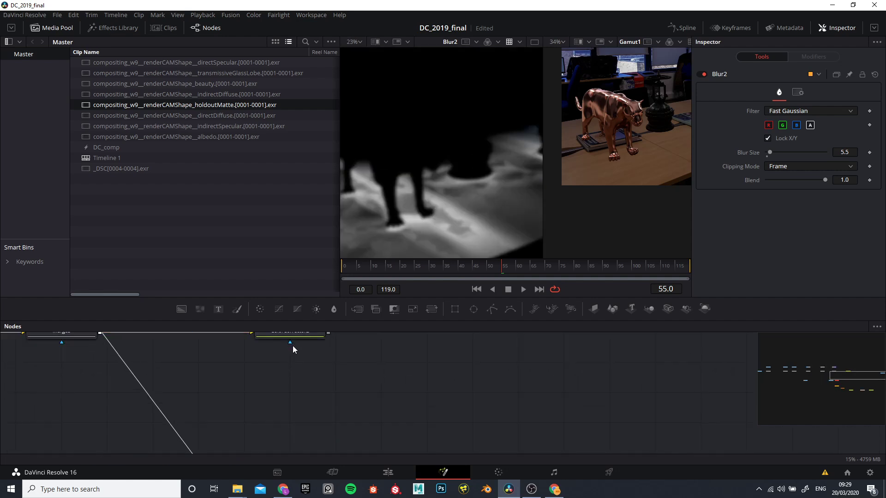
Step: Add a Bitmap node beside Blur2 and connect Blur2's output to its input
{"action": "left_click_drag", "start_coordinate": [268, 367], "coordinate": [337, 334]}
{"action": "left_click_drag", "start_coordinate": [192, 421], "coordinate": [153, 373]}
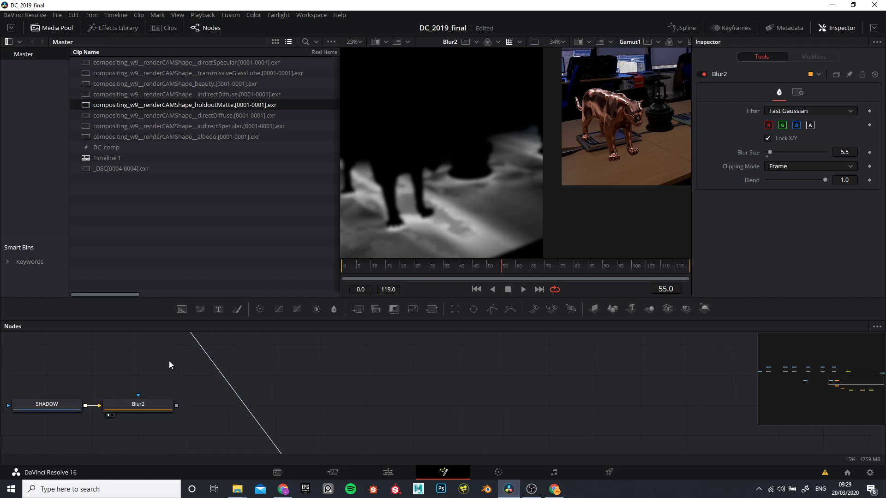
{"action": "key", "text": "shift+space"}
{"action": "type", "text": "Blur"}
{"action": "key", "text": "BackSpace"}
{"action": "key", "text": "BackSpace"}
{"action": "key", "text": "BackSpace"}
{"action": "key", "text": "BackSpace"}
{"action": "type", "text": "bit"}
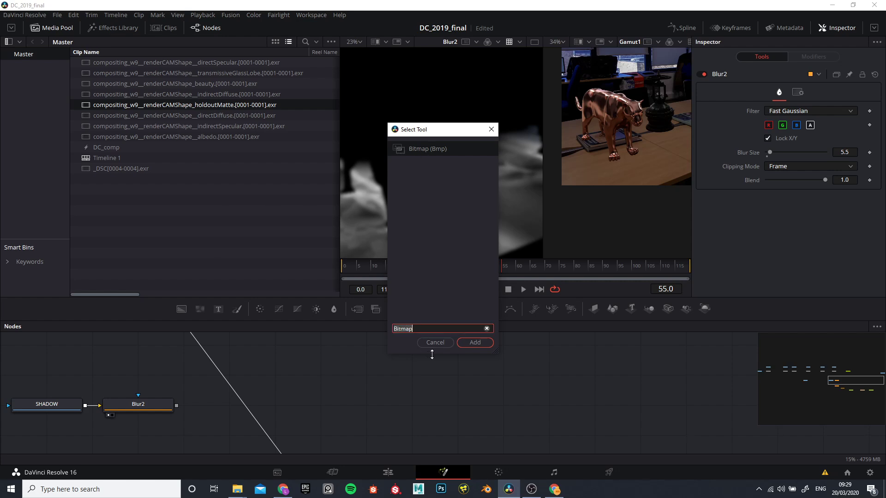
{"action": "left_click", "coordinate": [475, 342]}
{"action": "left_click_drag", "start_coordinate": [198, 358], "coordinate": [290, 386]}
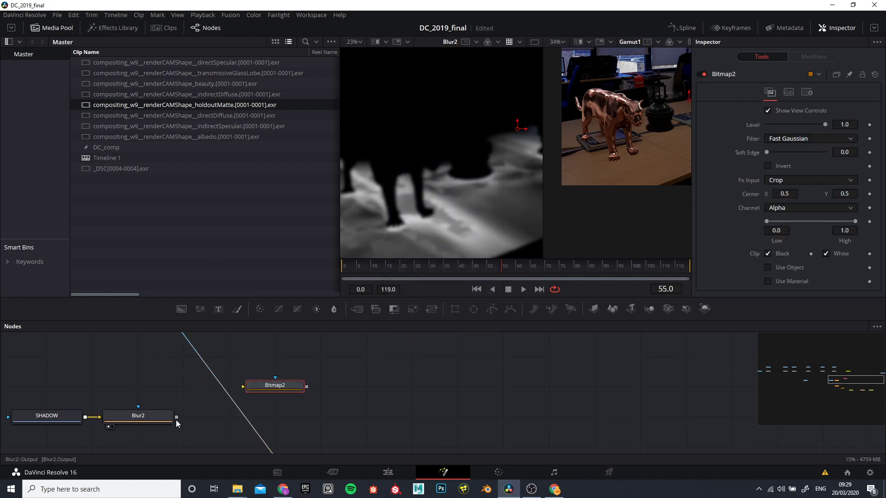
{"action": "left_click_drag", "start_coordinate": [177, 418], "coordinate": [285, 417]}
Step: Display Bitmap2 in the first viewer and set its channel to Luminance after trying Red, Green and Blue
{"action": "key", "text": "1"}
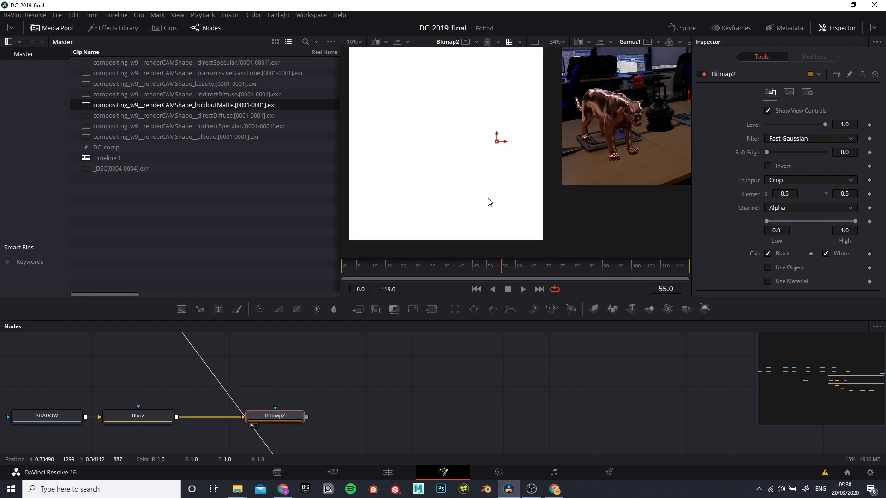
{"action": "left_click", "coordinate": [785, 207]}
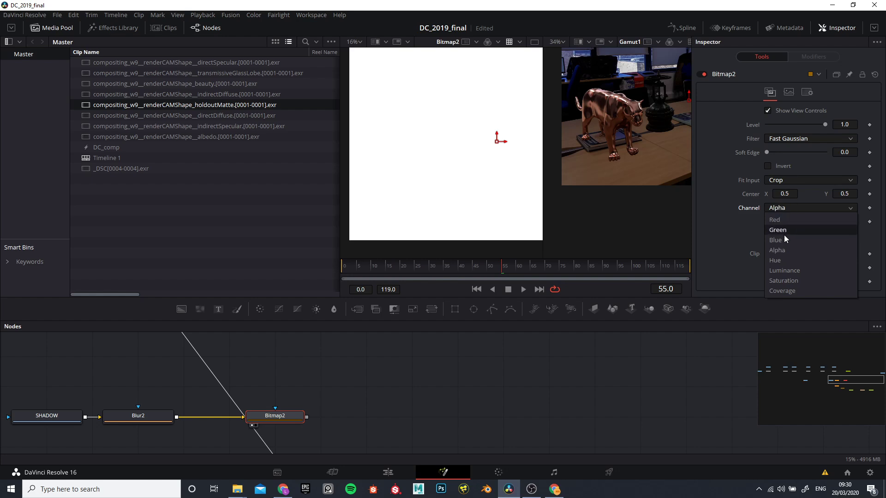
{"action": "left_click", "coordinate": [777, 221]}
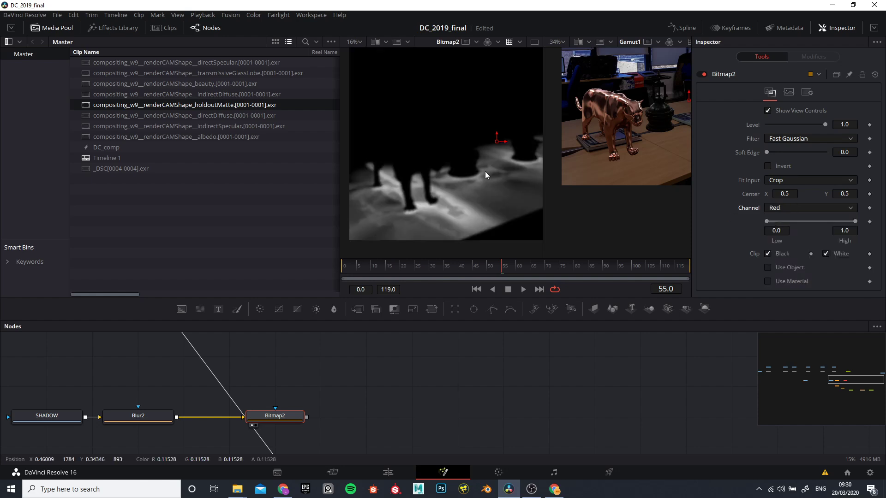
{"action": "left_click", "coordinate": [781, 207]}
{"action": "left_click", "coordinate": [778, 231]}
{"action": "left_click", "coordinate": [782, 209]}
{"action": "left_click", "coordinate": [777, 240]}
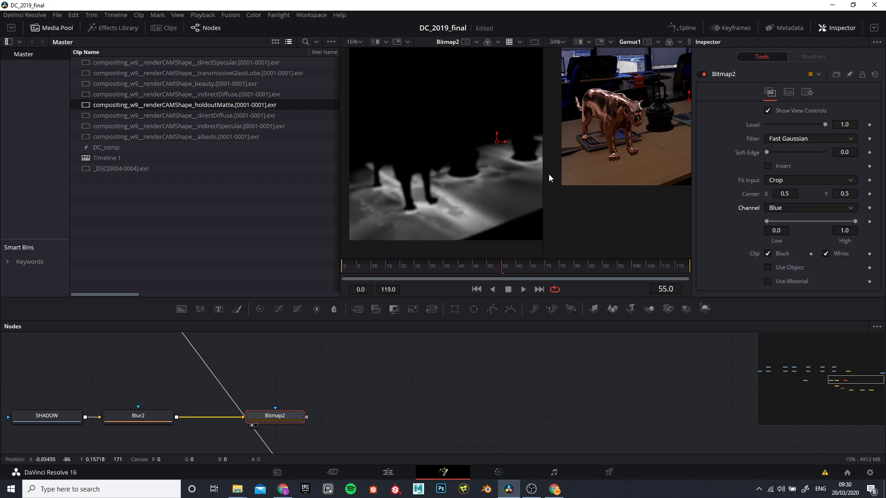
{"action": "left_click", "coordinate": [787, 209]}
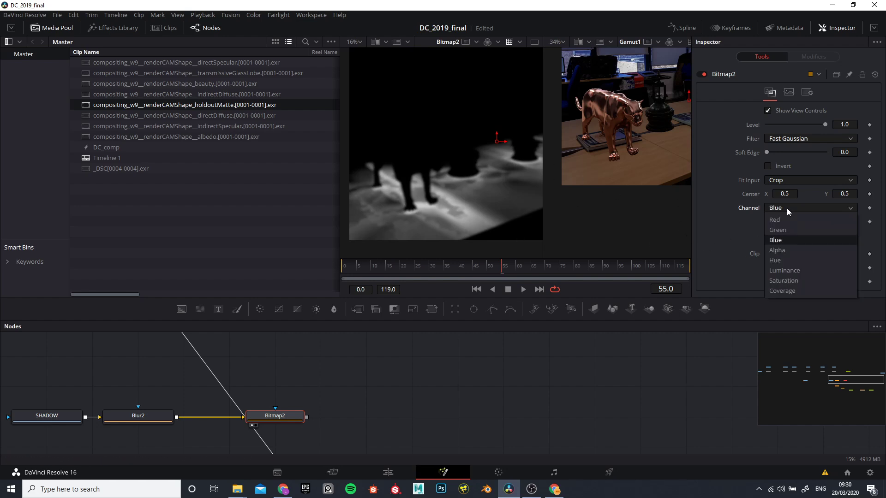
{"action": "left_click", "coordinate": [791, 270]}
Step: Connect Bitmap2's output to the effect mask input of ColorCorrector2 and select ColorCorrector2
{"action": "left_click_drag", "start_coordinate": [303, 400], "coordinate": [231, 400]}
{"action": "scroll", "coordinate": [238, 416], "scroll_direction": "down", "scroll_amount": 6}
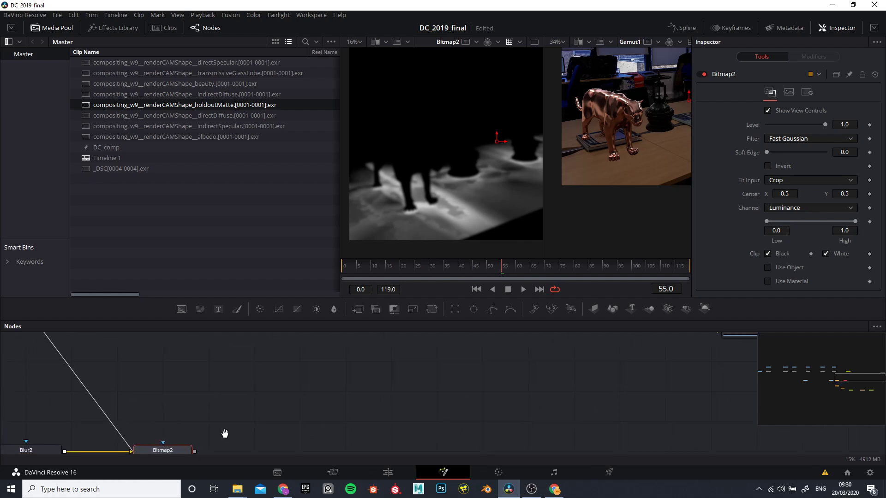
{"action": "scroll", "coordinate": [265, 400], "scroll_direction": "up", "scroll_amount": 3}
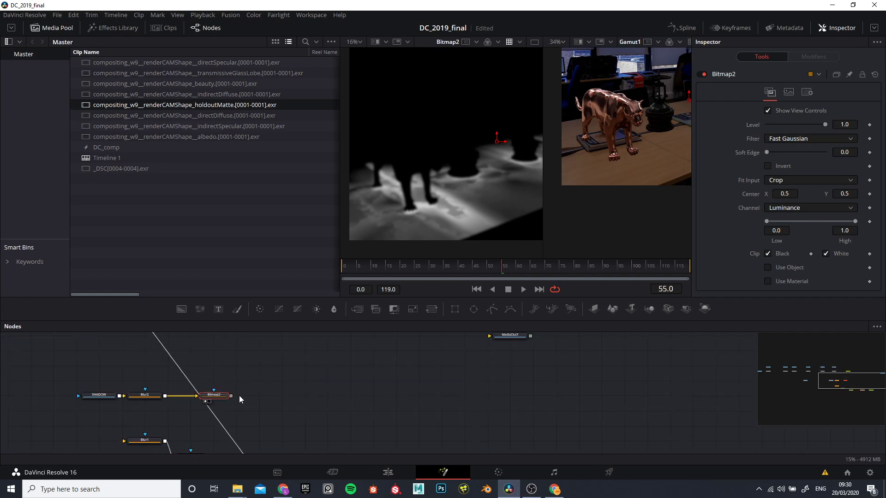
{"action": "left_click_drag", "start_coordinate": [231, 396], "coordinate": [237, 358]}
{"action": "left_click", "coordinate": [240, 355]}
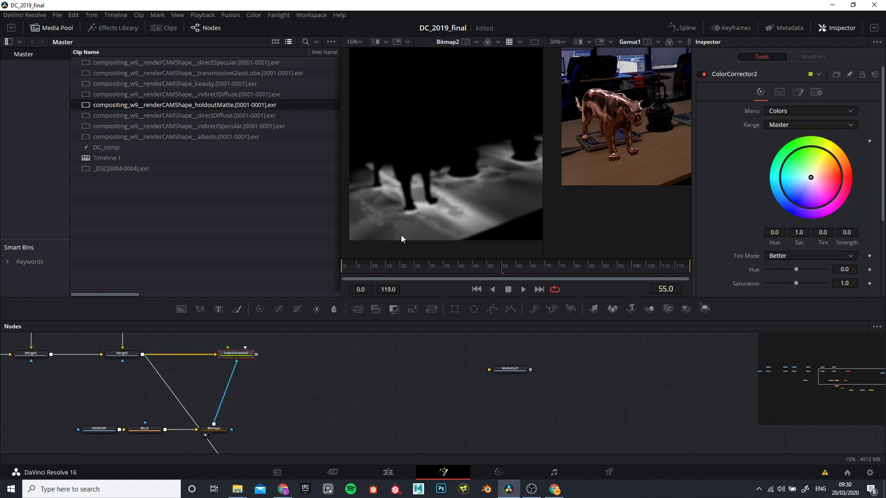
Step: Display ColorCorrector2 in the first viewer and lower its gamma to 0.38 to darken the masked shadows
{"action": "key", "text": "1"}
{"action": "scroll", "coordinate": [462, 165], "scroll_direction": "down", "scroll_amount": 3}
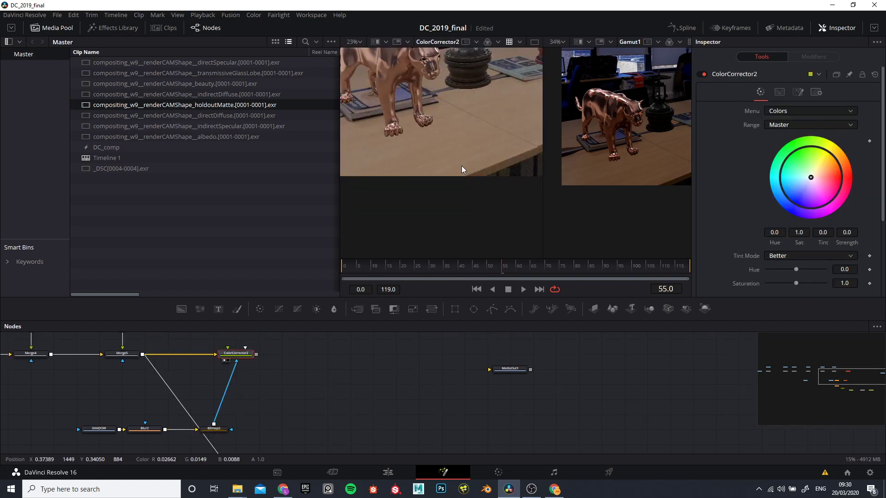
{"action": "scroll", "coordinate": [752, 228], "scroll_direction": "down", "scroll_amount": 4}
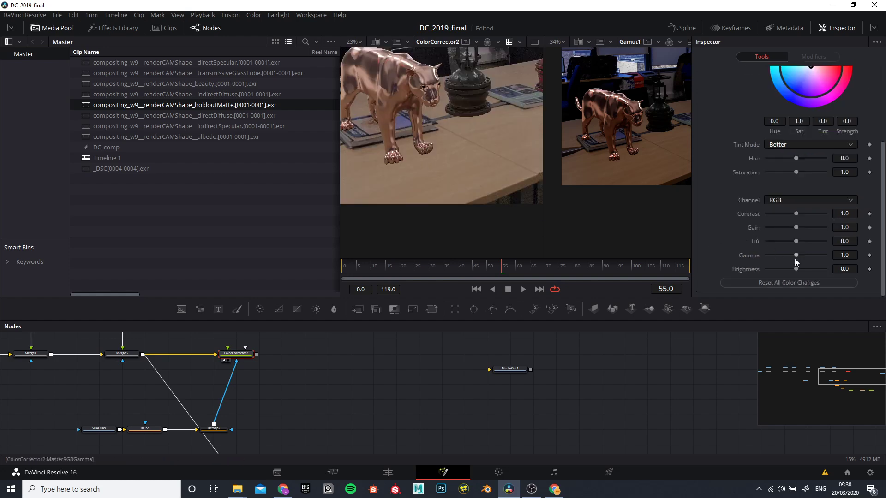
{"action": "left_click_drag", "start_coordinate": [795, 254], "coordinate": [777, 265]}
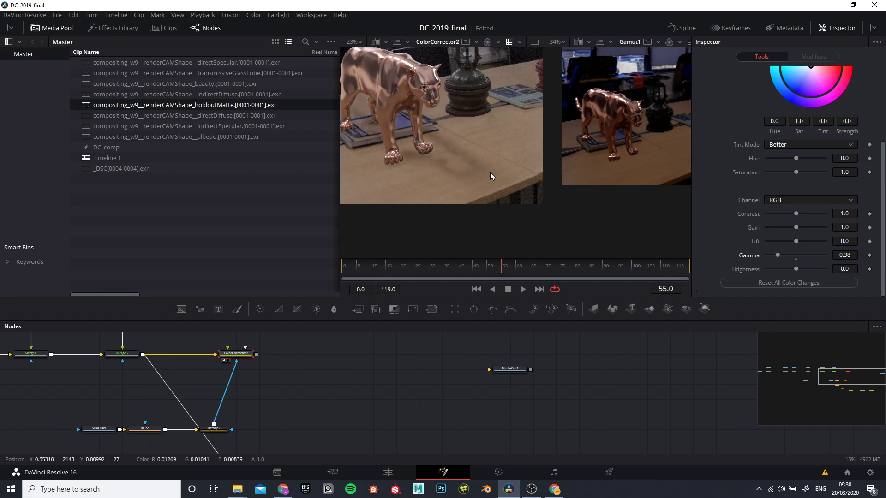
Step: Inspect the tabletop shadows around the models and set ColorCorrector2's gamma to 0.56
{"action": "scroll", "coordinate": [415, 196], "scroll_direction": "down", "scroll_amount": 4}
{"action": "scroll", "coordinate": [414, 188], "scroll_direction": "up", "scroll_amount": 6}
{"action": "scroll", "coordinate": [436, 136], "scroll_direction": "down", "scroll_amount": 2}
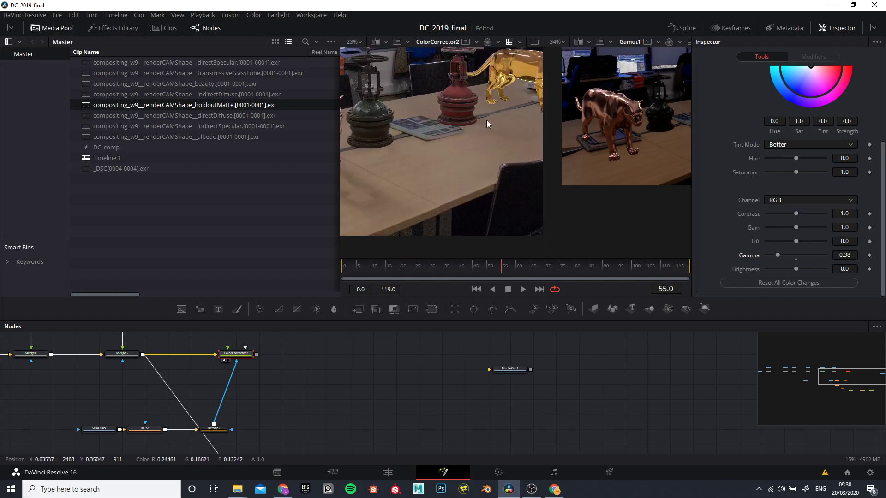
{"action": "scroll", "coordinate": [415, 147], "scroll_direction": "up", "scroll_amount": 3}
{"action": "mouse_move", "coordinate": [783, 254]}
{"action": "left_mouse_down"}
{"action": "mouse_move", "coordinate": [773, 255]}
{"action": "mouse_move", "coordinate": [853, 260]}
{"action": "mouse_move", "coordinate": [779, 258]}
{"action": "left_mouse_up"}
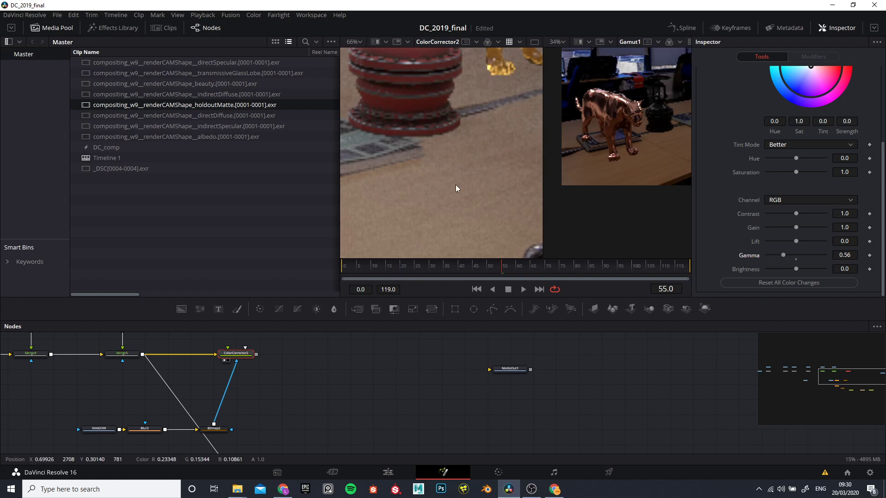
{"action": "scroll", "coordinate": [457, 161], "scroll_direction": "down", "scroll_amount": 4}
{"action": "scroll", "coordinate": [276, 413], "scroll_direction": "down", "scroll_amount": 3}
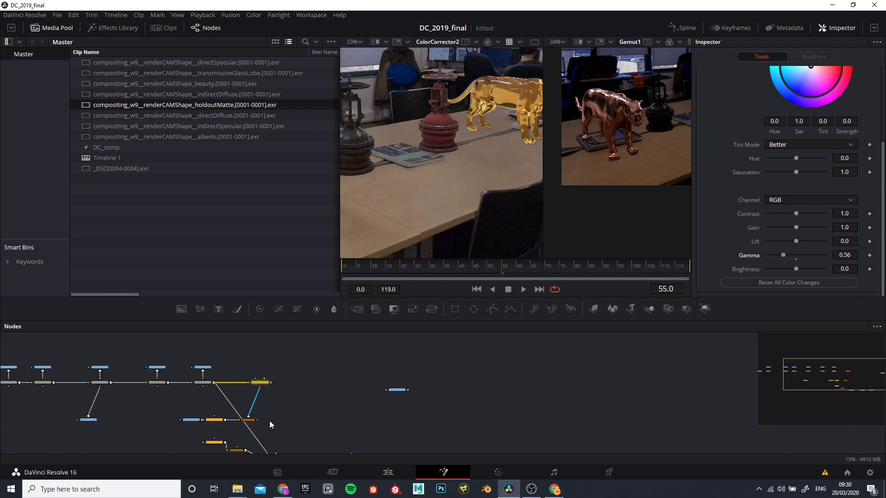
Step: Rearrange the shadow branch in the node graph so that Bitmap2 sits directly below ColorCorrector2
{"action": "scroll", "coordinate": [246, 416], "scroll_direction": "up", "scroll_amount": 3}
{"action": "left_click_drag", "start_coordinate": [235, 397], "coordinate": [232, 354]}
{"action": "scroll", "coordinate": [231, 354], "scroll_direction": "up", "scroll_amount": 1}
{"action": "scroll", "coordinate": [282, 402], "scroll_direction": "down", "scroll_amount": 2}
{"action": "left_click_drag", "start_coordinate": [306, 434], "coordinate": [294, 413]}
{"action": "scroll", "coordinate": [302, 393], "scroll_direction": "up", "scroll_amount": 1}
{"action": "scroll", "coordinate": [294, 414], "scroll_direction": "up", "scroll_amount": 2}
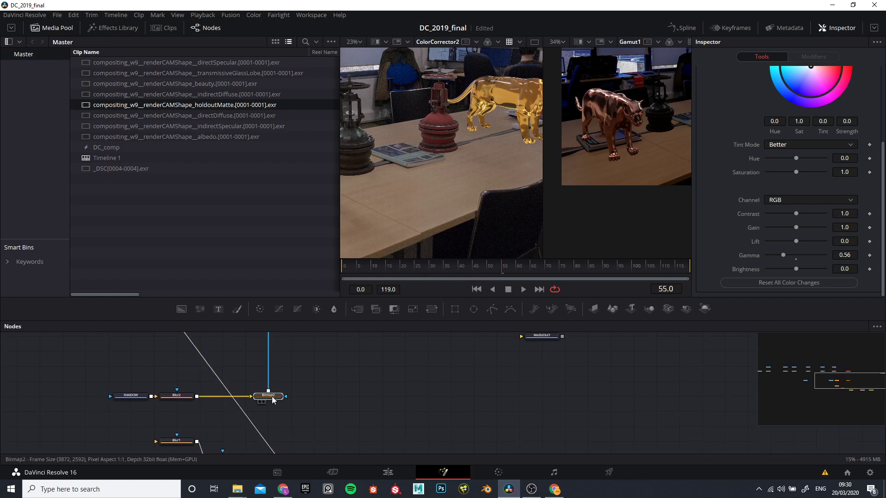
{"action": "left_click", "coordinate": [288, 396]}
{"action": "left_click_drag", "start_coordinate": [289, 400], "coordinate": [503, 118]}
{"action": "left_click_drag", "start_coordinate": [286, 362], "coordinate": [274, 405]}
Step: Add a Resize node beside ColorCorrector2, feed it ColorCorrector2's output, and display it in the first viewer
{"action": "left_click", "coordinate": [262, 365]}
{"action": "scroll", "coordinate": [306, 362], "scroll_direction": "up", "scroll_amount": 3}
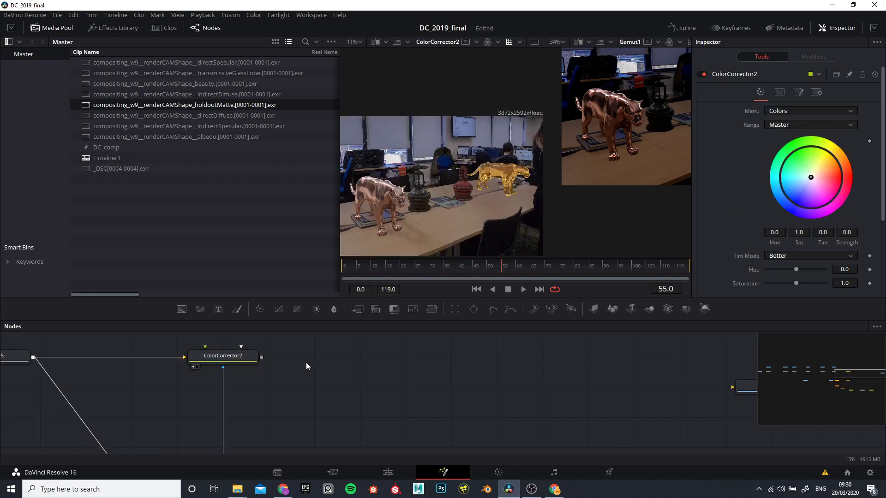
{"action": "key", "text": "shift+space"}
{"action": "type", "text": "res"}
{"action": "left_click", "coordinate": [416, 221]}
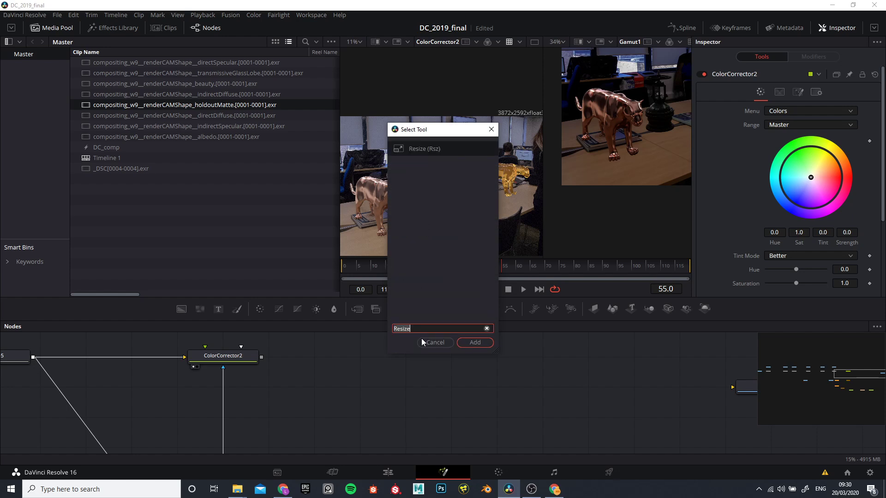
{"action": "left_click", "coordinate": [472, 344]}
{"action": "left_click_drag", "start_coordinate": [262, 359], "coordinate": [286, 361]}
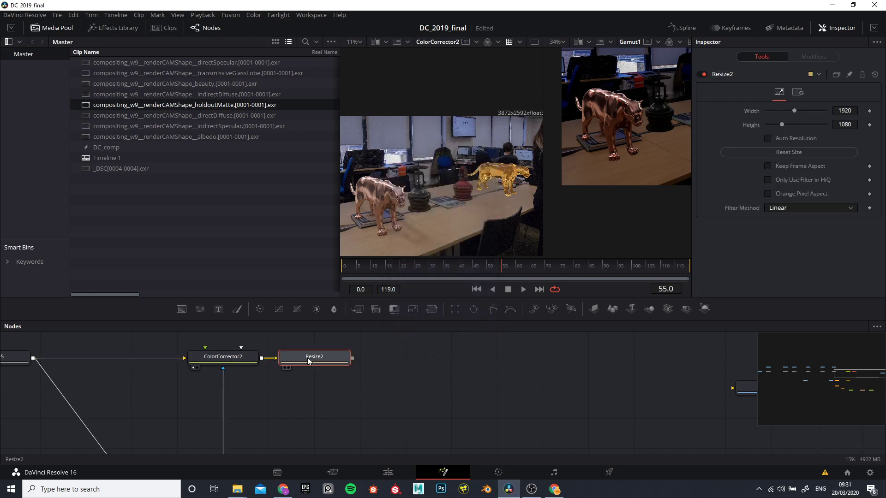
{"action": "key", "text": "1"}
Step: Inspect the resized image for distortion and check the timeline resolution in the project's Master Settings, leaving the settings without saving
{"action": "scroll", "coordinate": [464, 185], "scroll_direction": "up", "scroll_amount": 3}
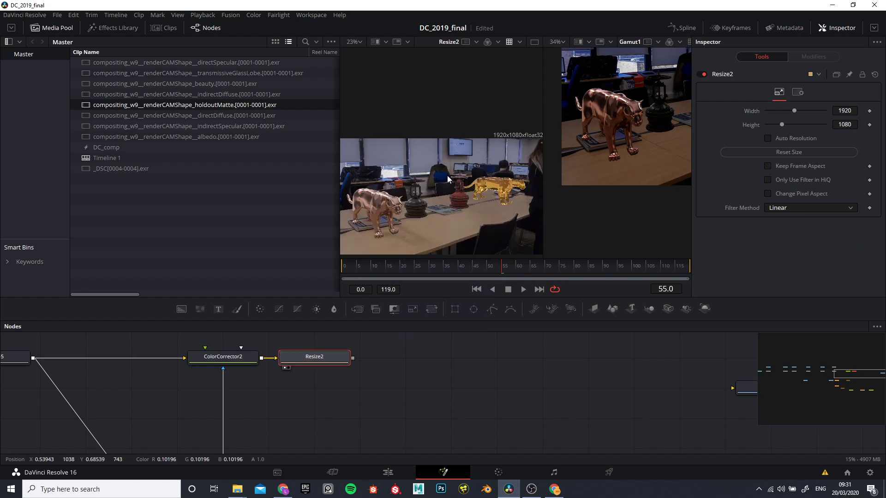
{"action": "scroll", "coordinate": [470, 162], "scroll_direction": "down", "scroll_amount": 2}
{"action": "scroll", "coordinate": [434, 184], "scroll_direction": "up", "scroll_amount": 2}
{"action": "scroll", "coordinate": [415, 221], "scroll_direction": "down", "scroll_amount": 3}
{"action": "scroll", "coordinate": [415, 217], "scroll_direction": "up", "scroll_amount": 4}
{"action": "scroll", "coordinate": [434, 160], "scroll_direction": "down", "scroll_amount": 3}
{"action": "scroll", "coordinate": [434, 160], "scroll_direction": "up", "scroll_amount": 4}
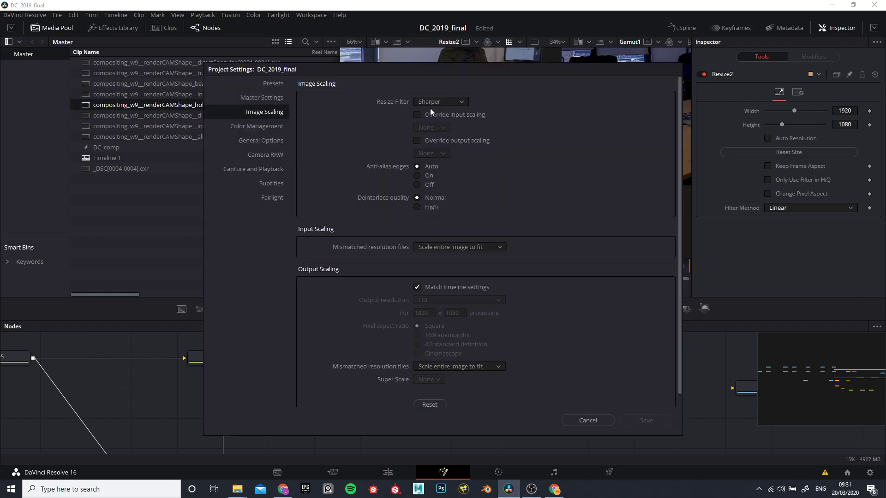
{"action": "left_click", "coordinate": [268, 99]}
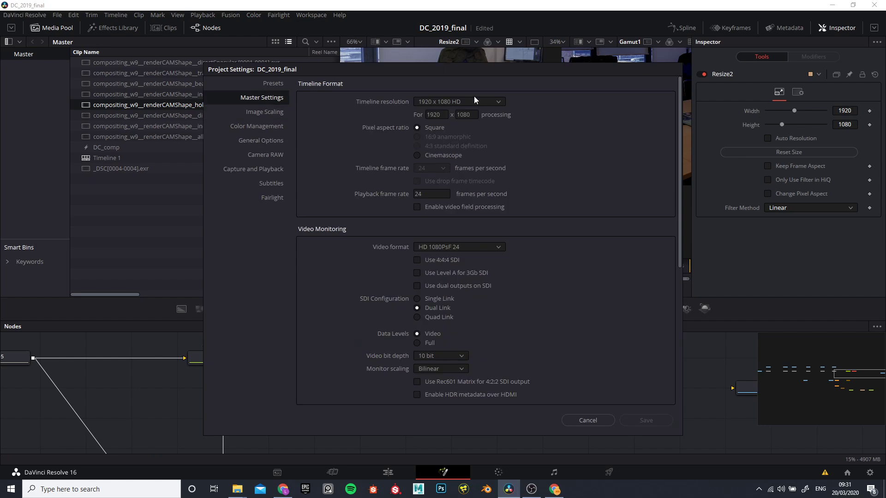
{"action": "left_click", "coordinate": [588, 420]}
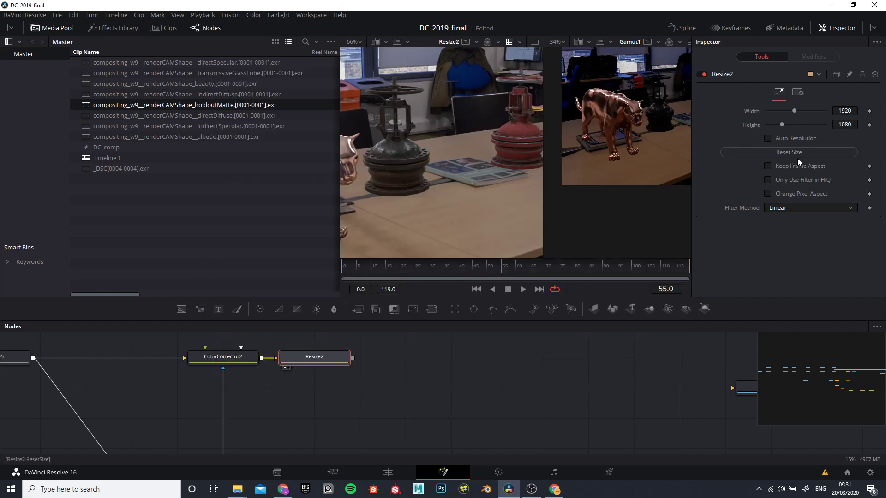
Step: Enable Keep Frame Aspect on Resize2 and set its height to 1080
{"action": "left_click", "coordinate": [768, 165]}
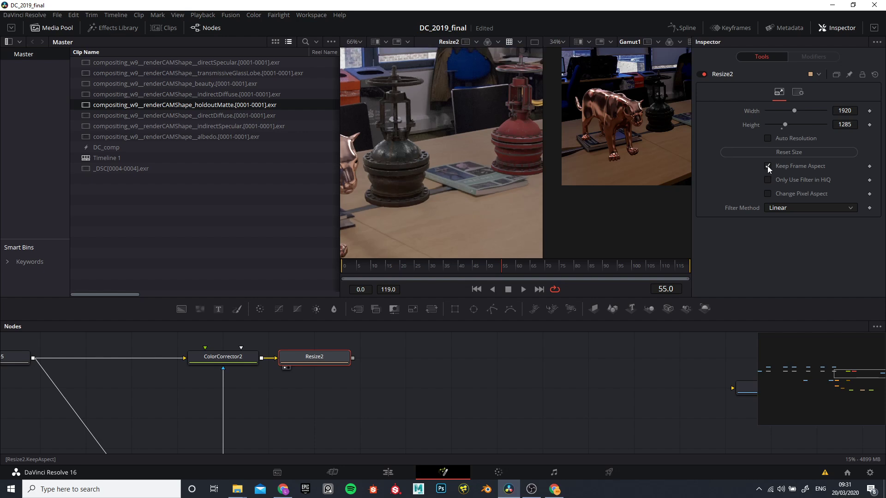
{"action": "scroll", "coordinate": [473, 173], "scroll_direction": "down", "scroll_amount": 3}
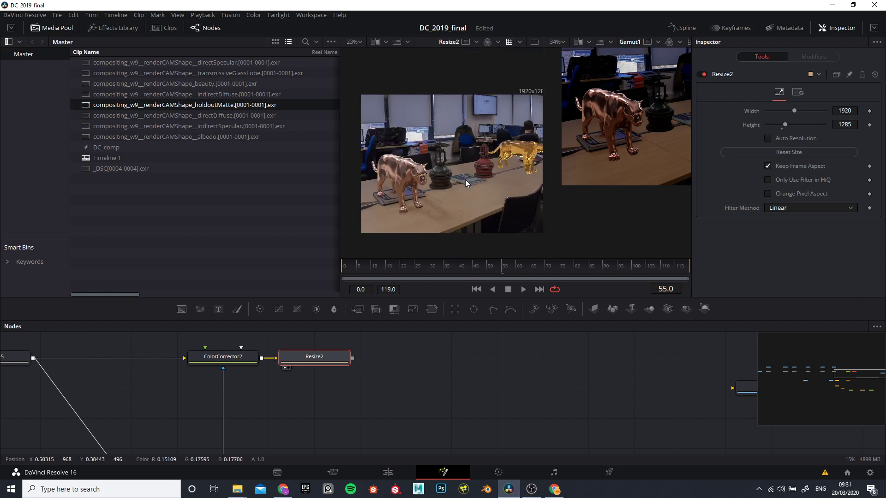
{"action": "scroll", "coordinate": [465, 179], "scroll_direction": "up", "scroll_amount": 1}
{"action": "left_click", "coordinate": [783, 130]}
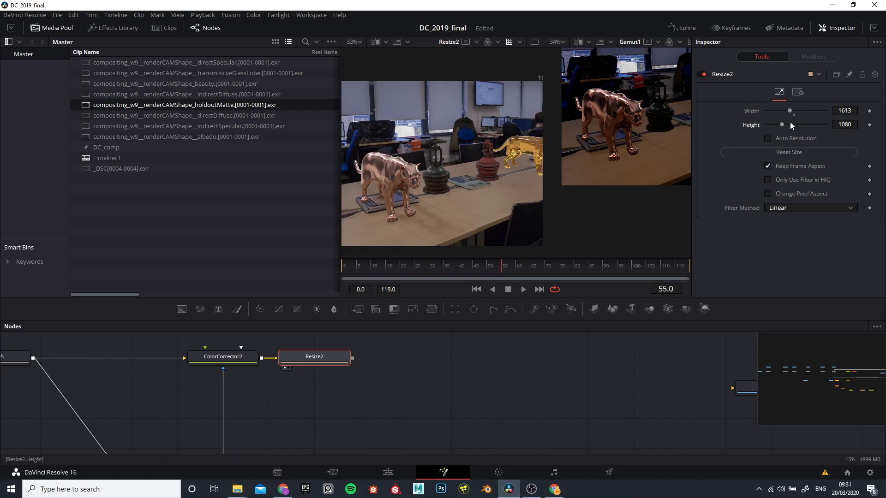
Step: Disable Keep Frame Aspect on Resize2, set its width to 1920, and look at its common settings
{"action": "left_click", "coordinate": [768, 166]}
{"action": "left_click", "coordinate": [795, 115]}
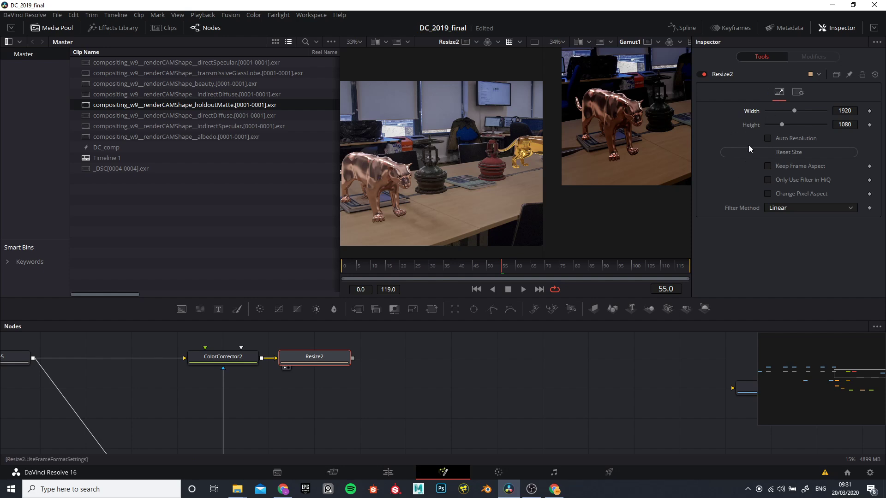
{"action": "left_click", "coordinate": [797, 92]}
{"action": "left_click", "coordinate": [780, 92]}
Step: Move the Resize2 node farther from ColorCorrector2 and check its output in the first viewer
{"action": "left_click_drag", "start_coordinate": [342, 361], "coordinate": [387, 360]}
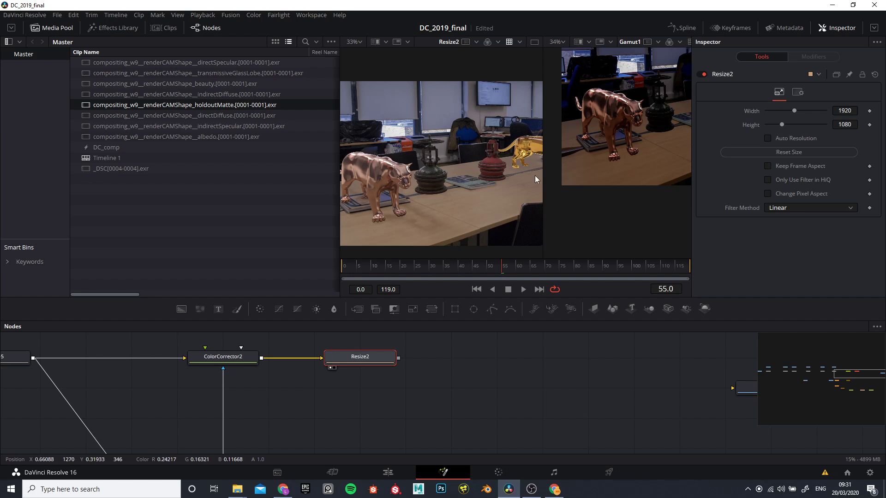
{"action": "scroll", "coordinate": [471, 167], "scroll_direction": "down", "scroll_amount": 2}
{"action": "scroll", "coordinate": [472, 168], "scroll_direction": "up", "scroll_amount": 2}
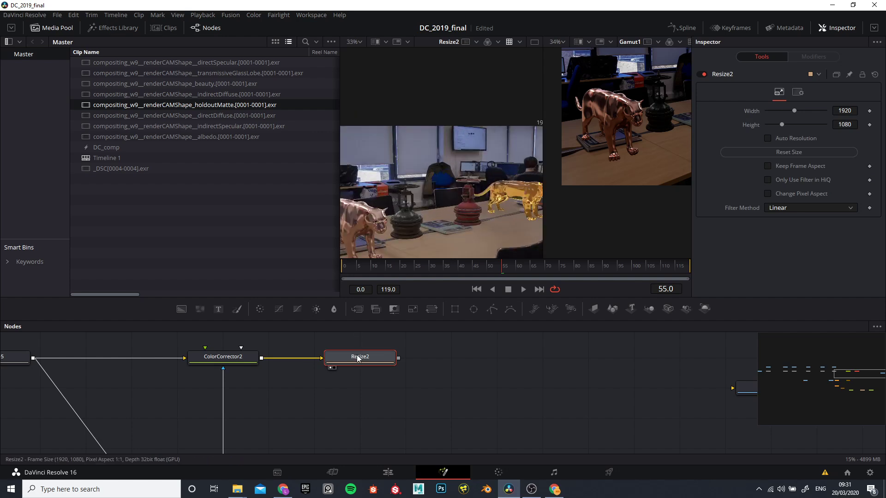
Step: Turn on Keep Frame Aspect for Resize2 again and return its height to 1080
{"action": "left_click", "coordinate": [768, 166]}
{"action": "scroll", "coordinate": [471, 190], "scroll_direction": "down", "scroll_amount": 3}
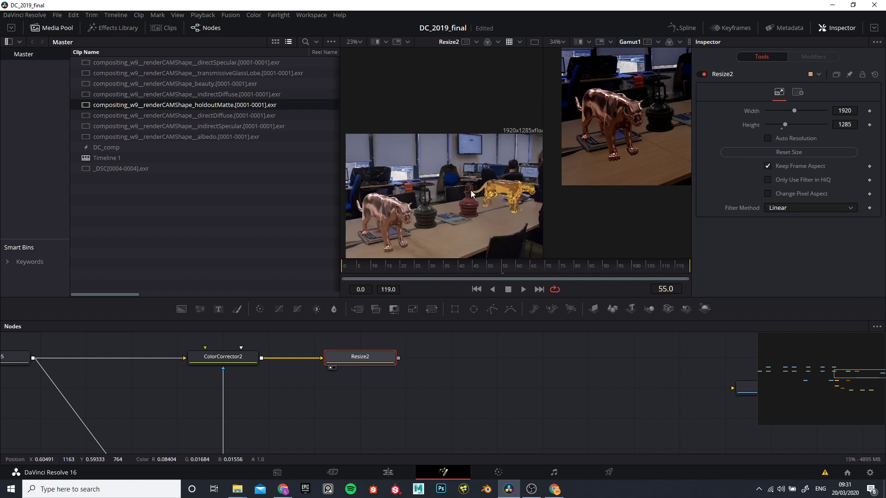
{"action": "scroll", "coordinate": [470, 195], "scroll_direction": "up", "scroll_amount": 2}
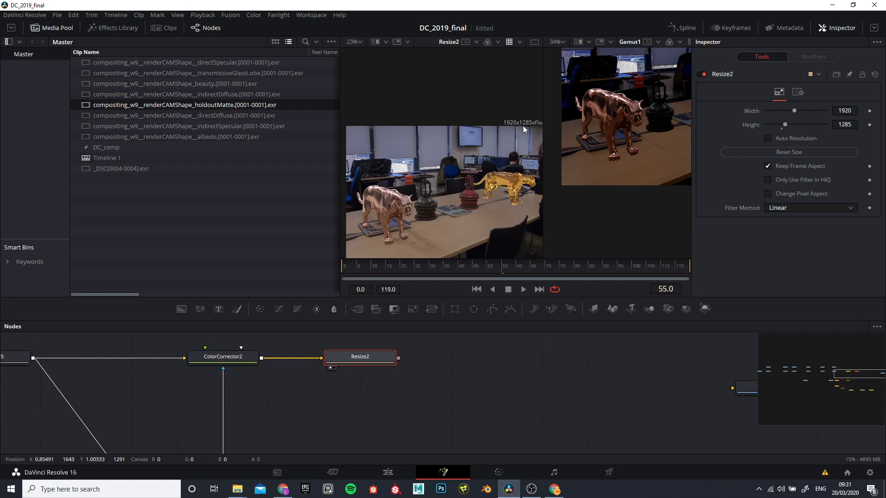
{"action": "left_click", "coordinate": [783, 129]}
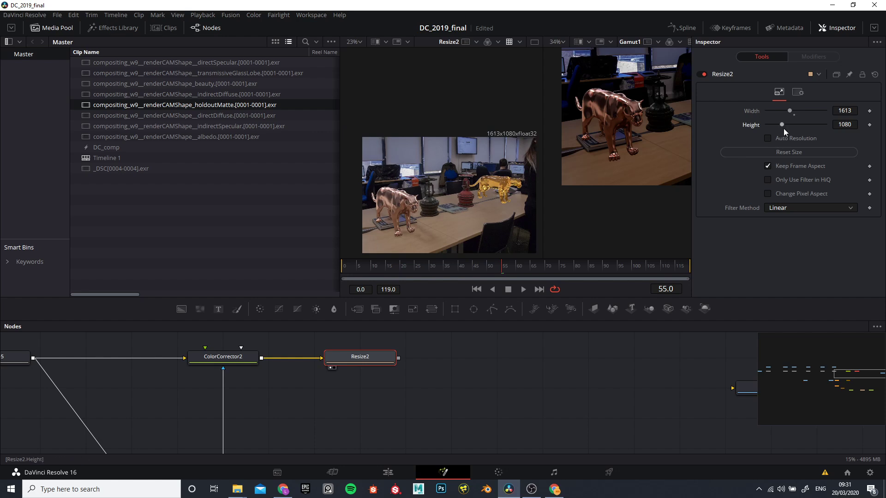
Step: Try a proportional width of 1639 on Resize2, then disable Keep Frame Aspect and restore 1920 by 1080
{"action": "left_click_drag", "start_coordinate": [840, 110], "coordinate": [852, 110]}
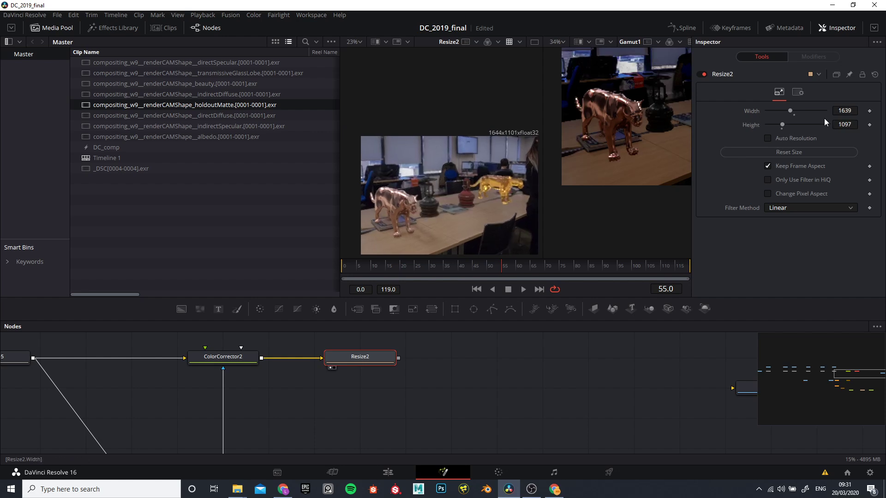
{"action": "left_click", "coordinate": [768, 166]}
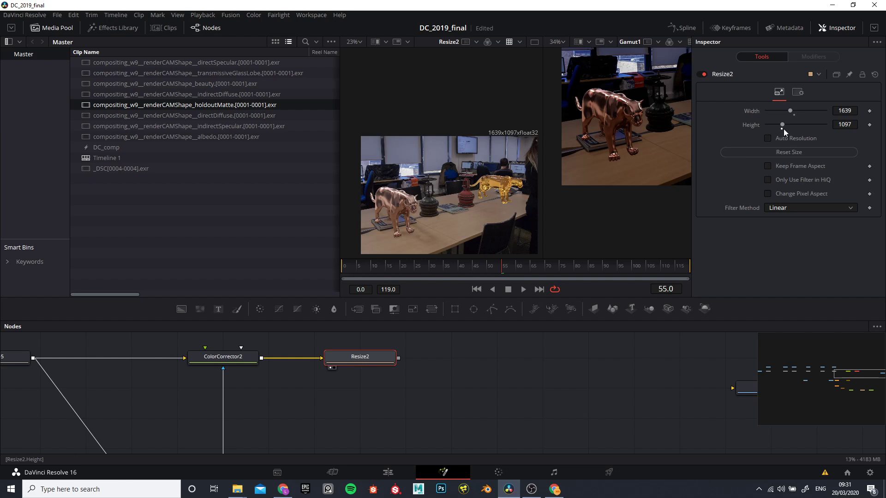
{"action": "left_click", "coordinate": [793, 114]}
{"action": "left_click", "coordinate": [782, 128]}
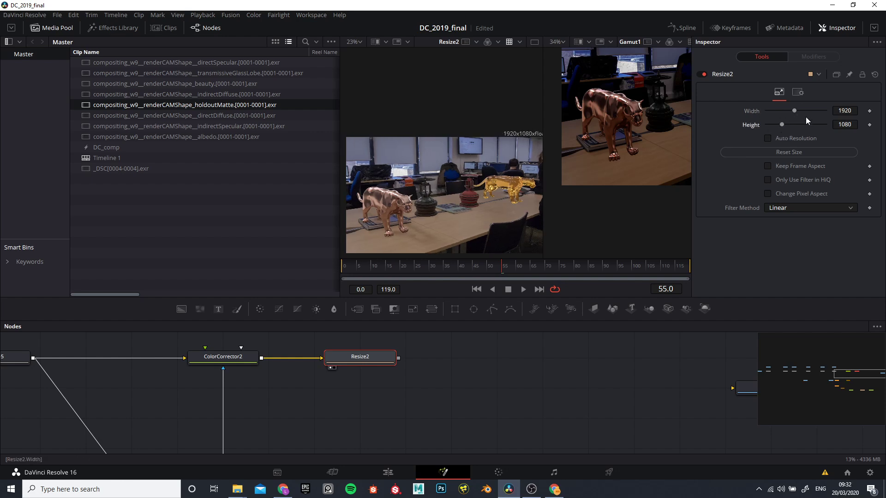
Step: Enable Keep Frame Aspect on Resize2, set the height to 1080, and check the proportionally resized image
{"action": "left_click", "coordinate": [768, 165]}
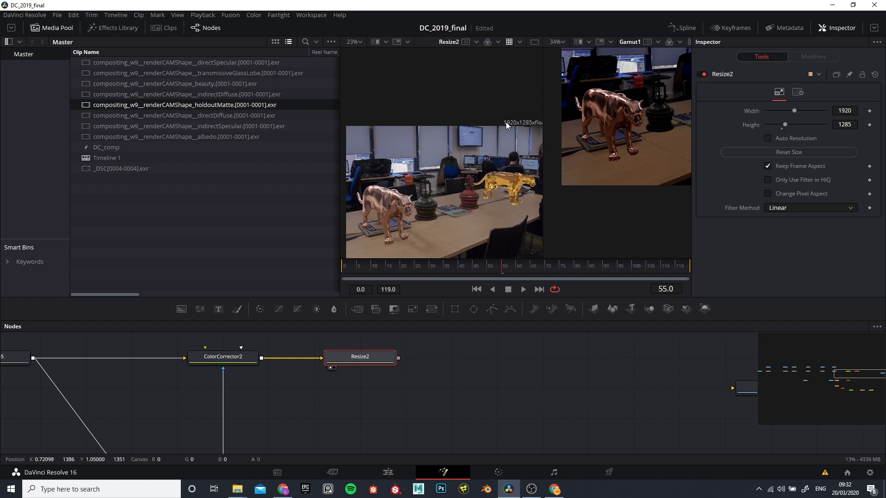
{"action": "left_click", "coordinate": [783, 128]}
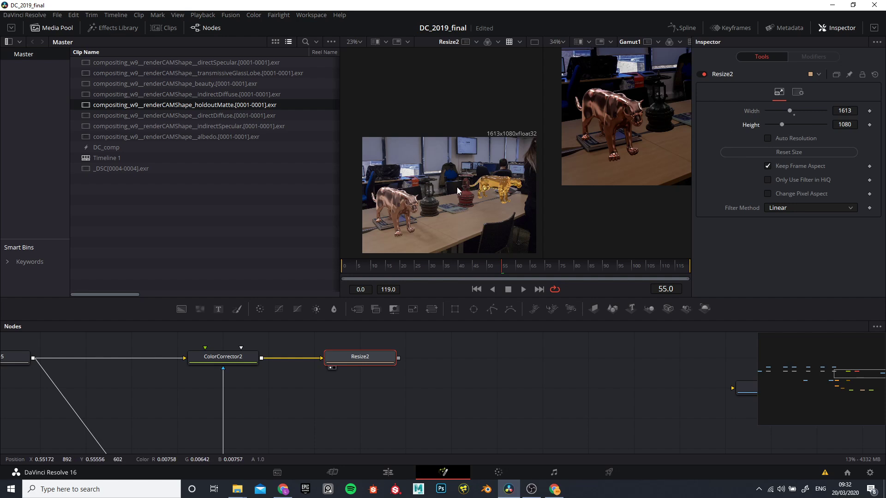
{"action": "scroll", "coordinate": [444, 175], "scroll_direction": "down", "scroll_amount": 2}
{"action": "scroll", "coordinate": [454, 158], "scroll_direction": "down", "scroll_amount": 3}
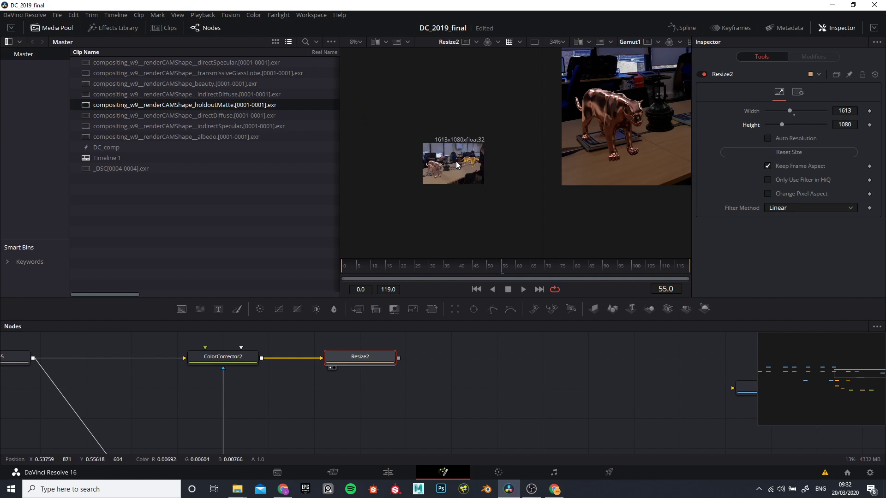
{"action": "scroll", "coordinate": [466, 152], "scroll_direction": "up", "scroll_amount": 9}
{"action": "scroll", "coordinate": [466, 173], "scroll_direction": "down", "scroll_amount": 6}
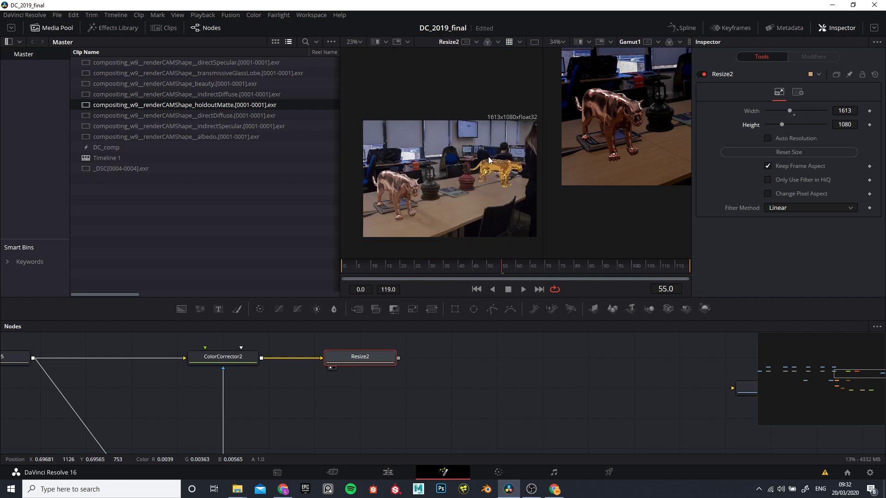
{"action": "scroll", "coordinate": [388, 359], "scroll_direction": "down", "scroll_amount": 6}
{"action": "scroll", "coordinate": [388, 396], "scroll_direction": "up", "scroll_amount": 3}
Step: Widen the gap between ColorCorrector2 and Resize2, and compare the image with the first viewer's LUT off and on
{"action": "left_click_drag", "start_coordinate": [394, 410], "coordinate": [386, 444]}
{"action": "scroll", "coordinate": [396, 397], "scroll_direction": "down", "scroll_amount": 2}
{"action": "scroll", "coordinate": [347, 375], "scroll_direction": "up", "scroll_amount": 3}
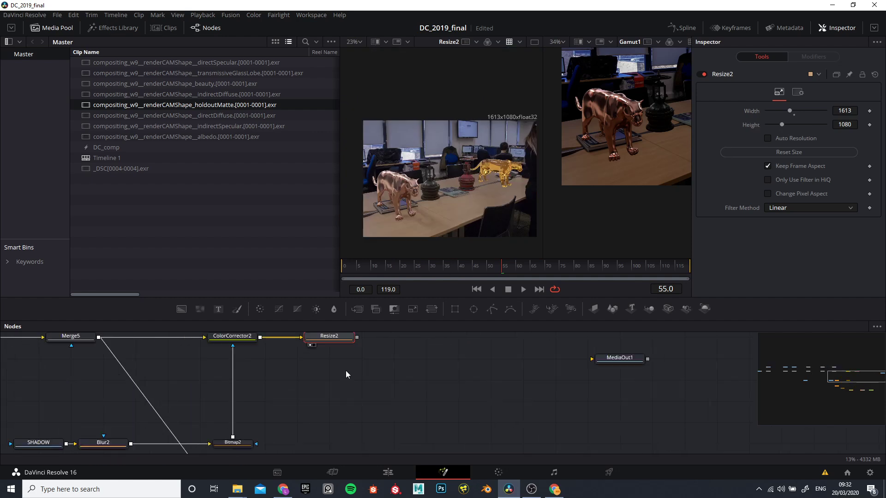
{"action": "mouse_move", "coordinate": [357, 358]}
{"action": "left_mouse_down"}
{"action": "mouse_move", "coordinate": [349, 384]}
{"action": "mouse_move", "coordinate": [355, 361]}
{"action": "left_mouse_up"}
{"action": "left_click", "coordinate": [509, 44]}
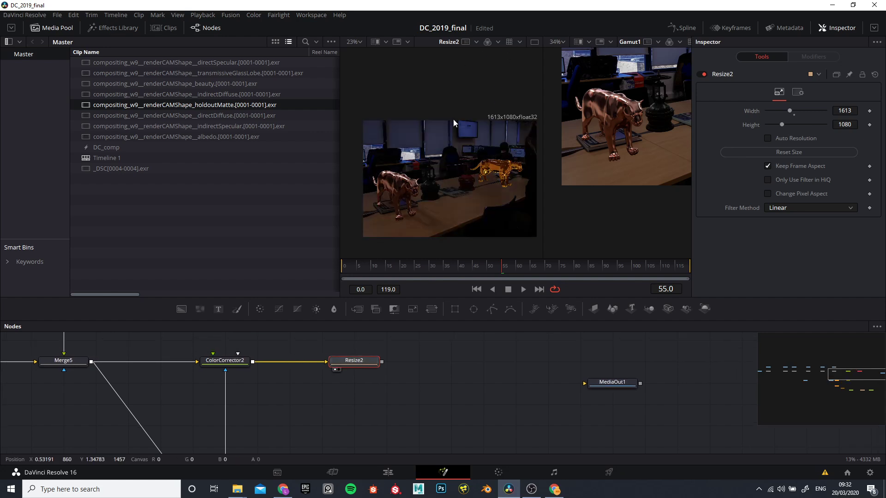
{"action": "left_click", "coordinate": [508, 43]}
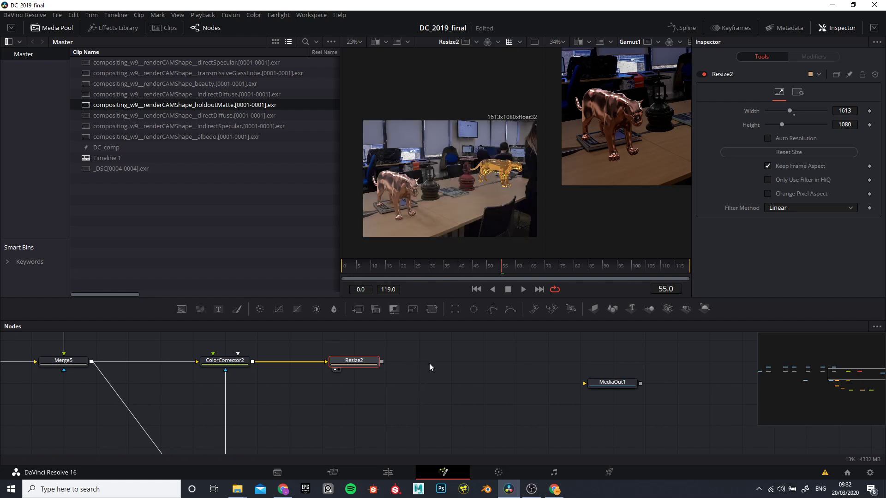
Step: Add a Gamut node after Resize2
{"action": "key", "text": "shift+space"}
{"action": "type", "text": "ga"}
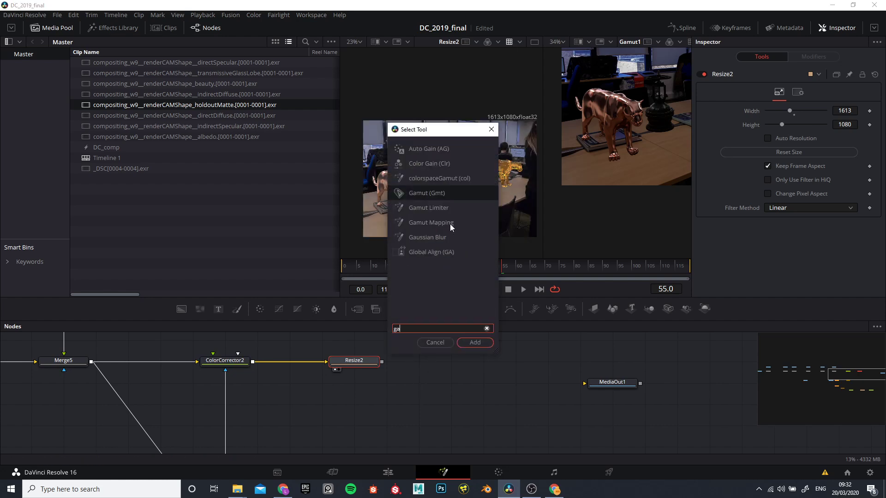
{"action": "type", "text": "mut"}
{"action": "left_click", "coordinate": [476, 343]}
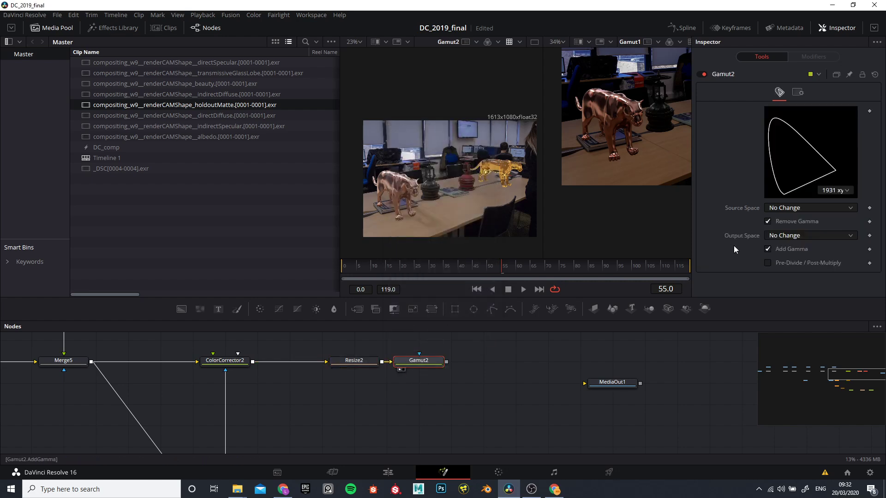
Step: Set Gamut2's output space to sRGB and move the node farther from Resize2
{"action": "left_click", "coordinate": [779, 235]}
{"action": "scroll", "coordinate": [793, 339], "scroll_direction": "down", "scroll_amount": 3}
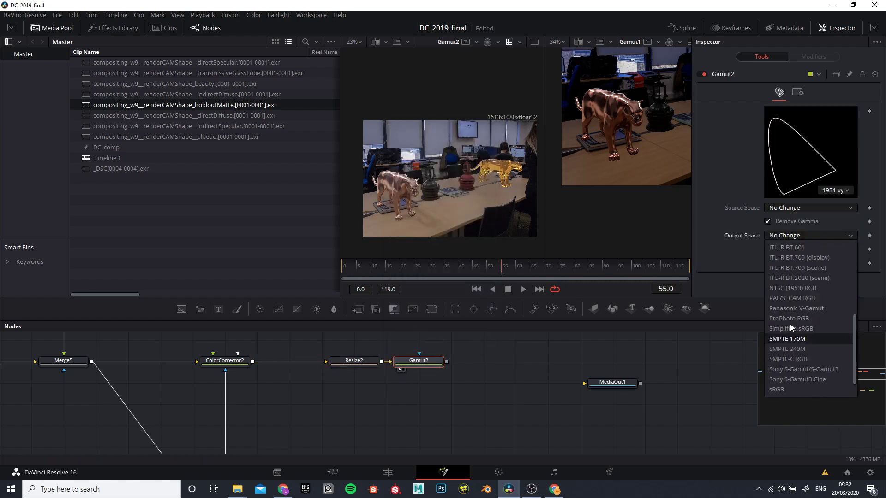
{"action": "left_click", "coordinate": [778, 370]}
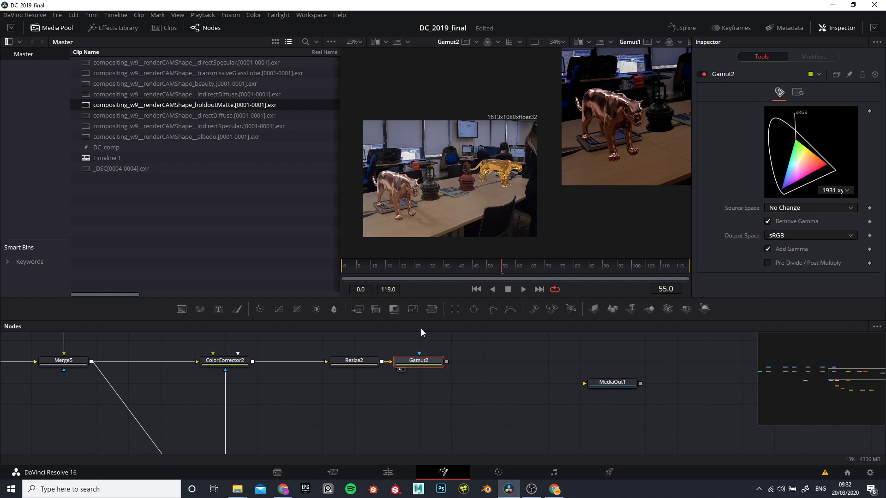
{"action": "left_click_drag", "start_coordinate": [421, 360], "coordinate": [450, 360]}
{"action": "left_click", "coordinate": [360, 360]}
{"action": "left_click", "coordinate": [457, 361]}
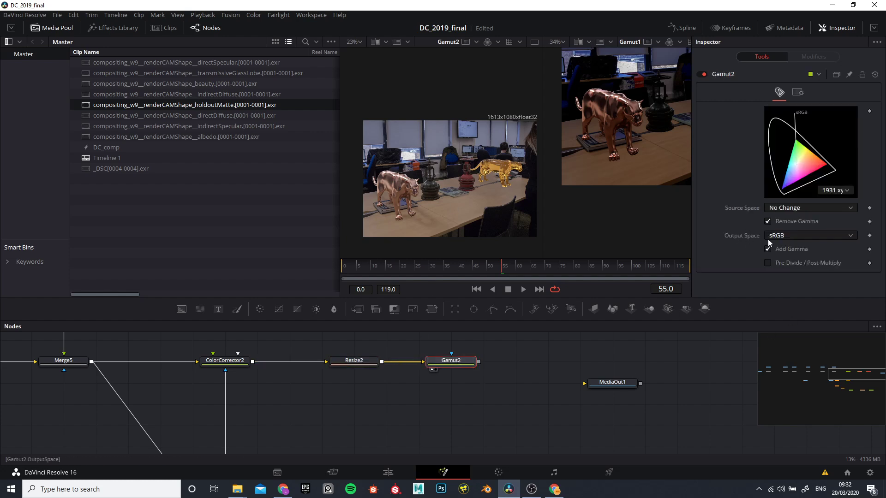
Step: Move MediaOut1 farther away from Gamut2 and add a Saver node in the gap between them
{"action": "left_click_drag", "start_coordinate": [538, 392], "coordinate": [495, 388]}
{"action": "left_click", "coordinate": [465, 384]}
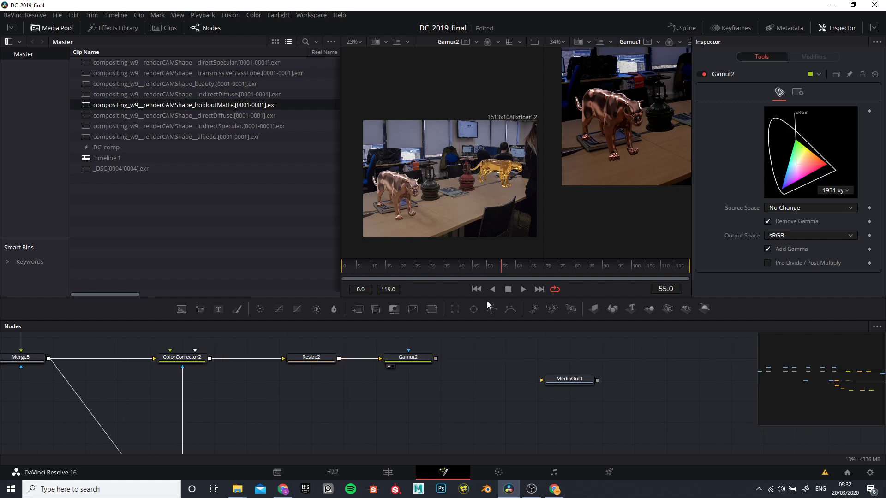
{"action": "left_click_drag", "start_coordinate": [437, 395], "coordinate": [385, 395]}
{"action": "left_click_drag", "start_coordinate": [500, 377], "coordinate": [532, 377]}
{"action": "left_click", "coordinate": [456, 384]}
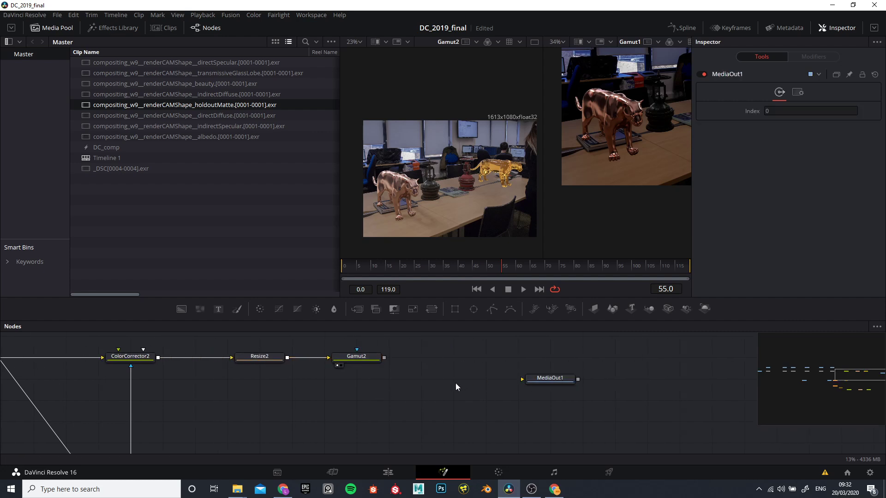
{"action": "key", "text": "shift+space"}
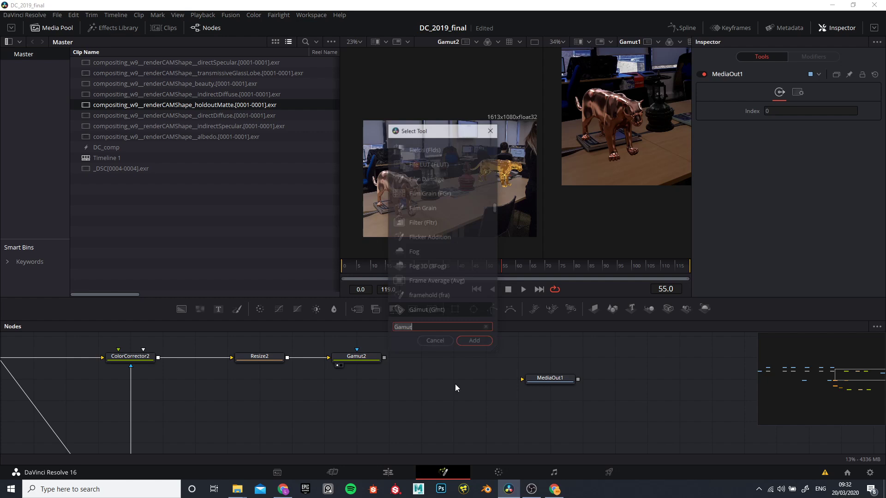
{"action": "type", "text": "saver"}
{"action": "left_click", "coordinate": [422, 164]}
{"action": "left_click", "coordinate": [471, 342]}
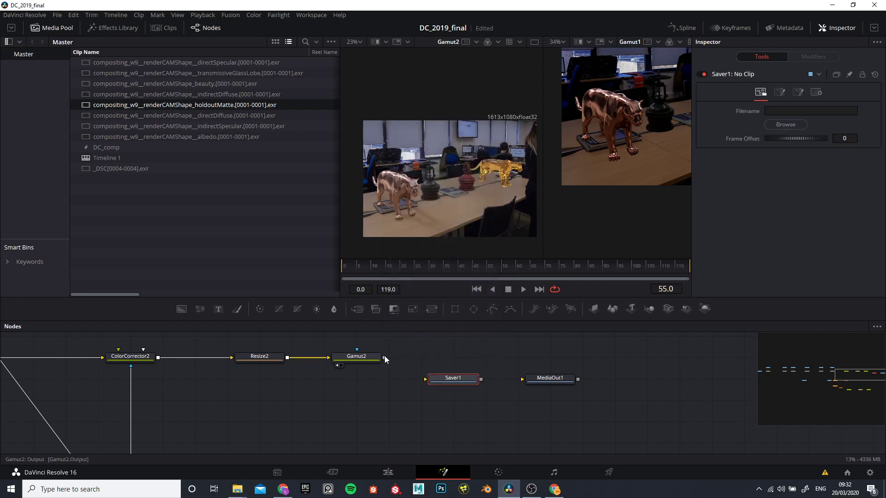
Step: Connect Gamut2's output to Saver1, show the Saver in the first viewer, and align it with the node row
{"action": "left_click_drag", "start_coordinate": [385, 358], "coordinate": [425, 383]}
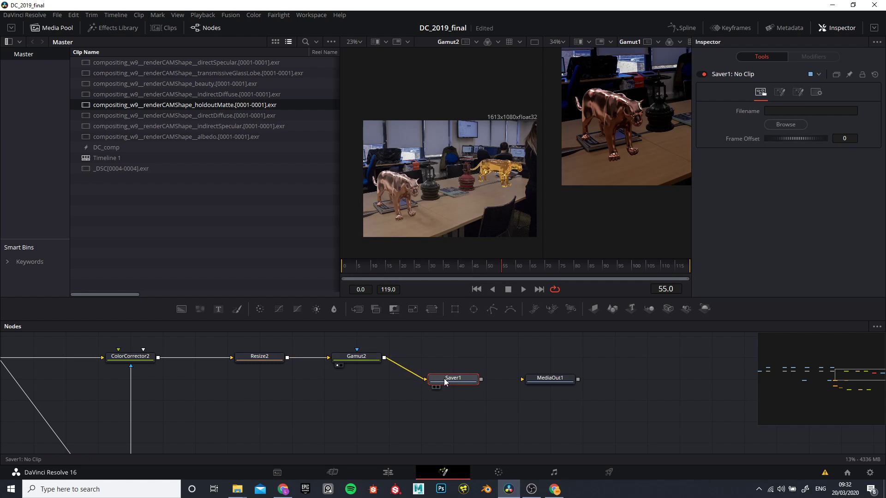
{"action": "key", "text": "1"}
{"action": "left_click_drag", "start_coordinate": [431, 379], "coordinate": [432, 357]}
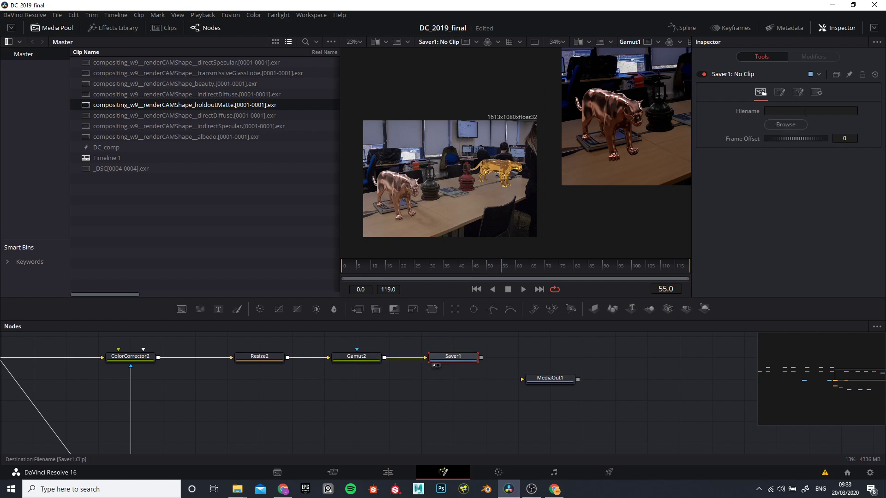
Step: Set the Saver's output file to shot_01.jpg in the DC_2019 Finals folder, with All Files as the save type
{"action": "left_click", "coordinate": [786, 124]}
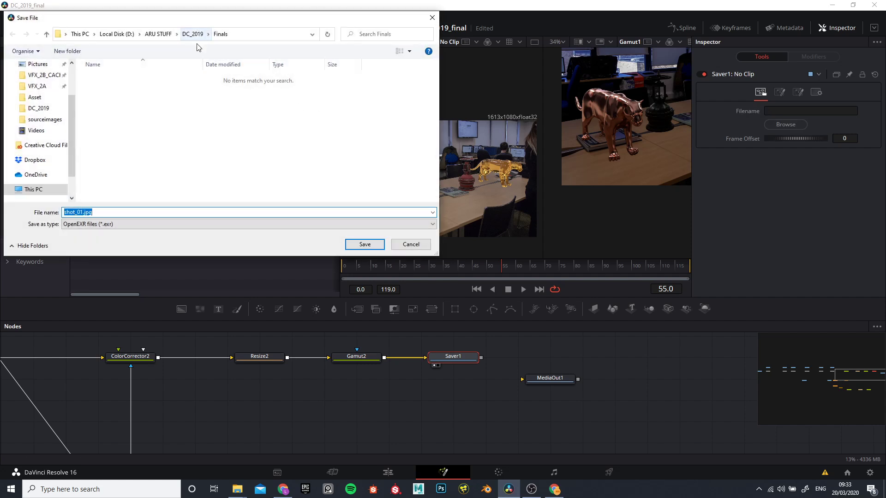
{"action": "left_click", "coordinate": [190, 35]}
{"action": "double_click", "coordinate": [94, 89]}
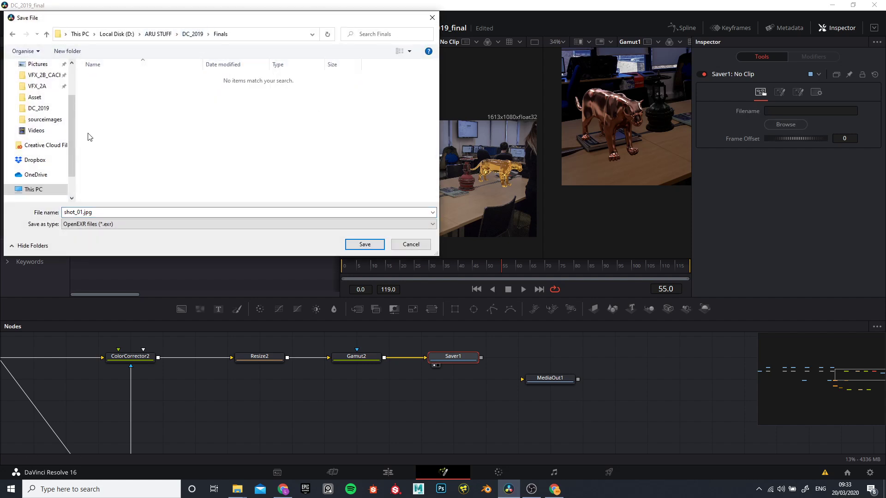
{"action": "left_click", "coordinate": [134, 225]}
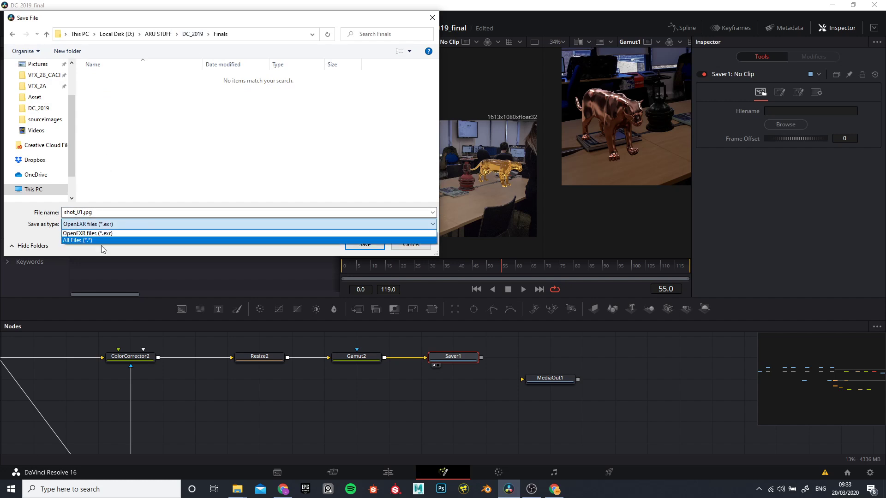
{"action": "left_click", "coordinate": [94, 240]}
{"action": "left_click", "coordinate": [361, 244]}
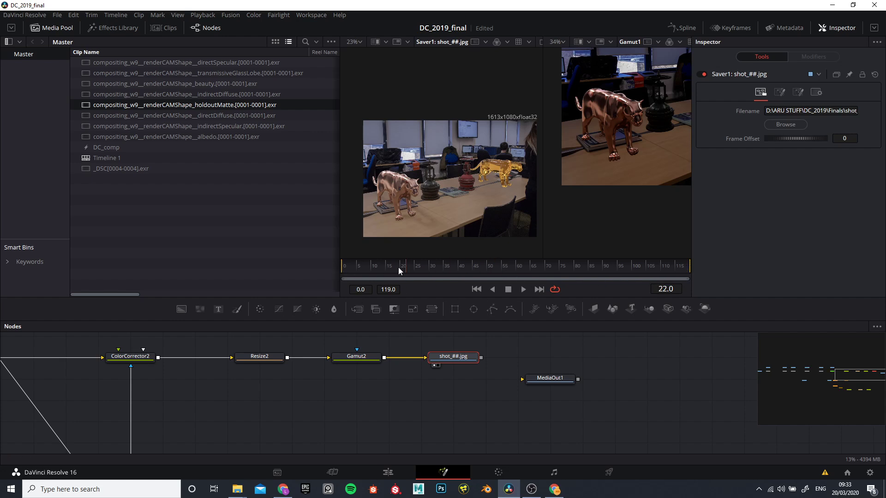
Step: Set the render range's end frame to 1 and move the playhead to frame 0
{"action": "left_click_drag", "start_coordinate": [563, 280], "coordinate": [400, 279]}
{"action": "left_click", "coordinate": [379, 289]}
{"action": "type", "text": "1"}
{"action": "key", "text": "Return"}
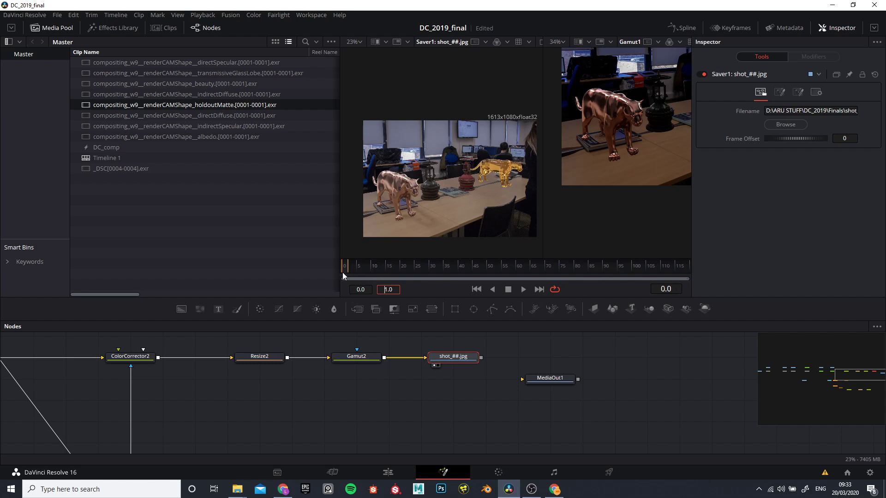
{"action": "left_click_drag", "start_coordinate": [348, 272], "coordinate": [342, 273]}
Step: Render all Savers in the composition
{"action": "left_click", "coordinate": [139, 16]}
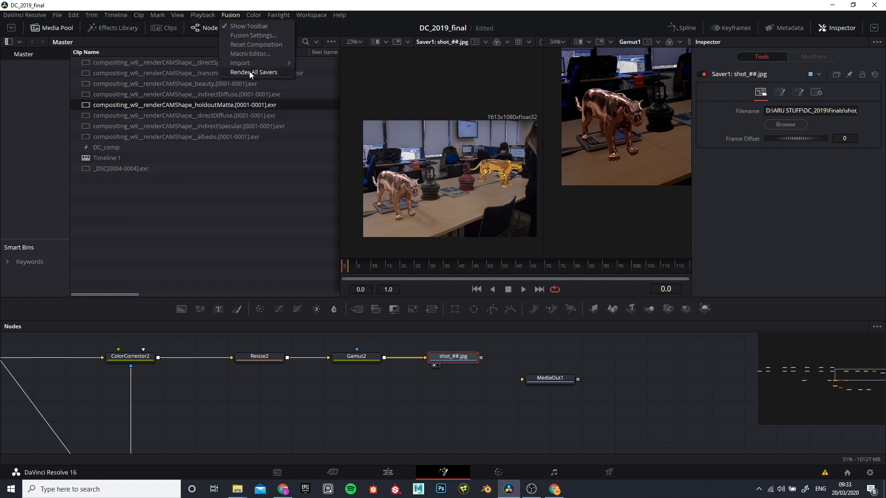
{"action": "left_click", "coordinate": [249, 72]}
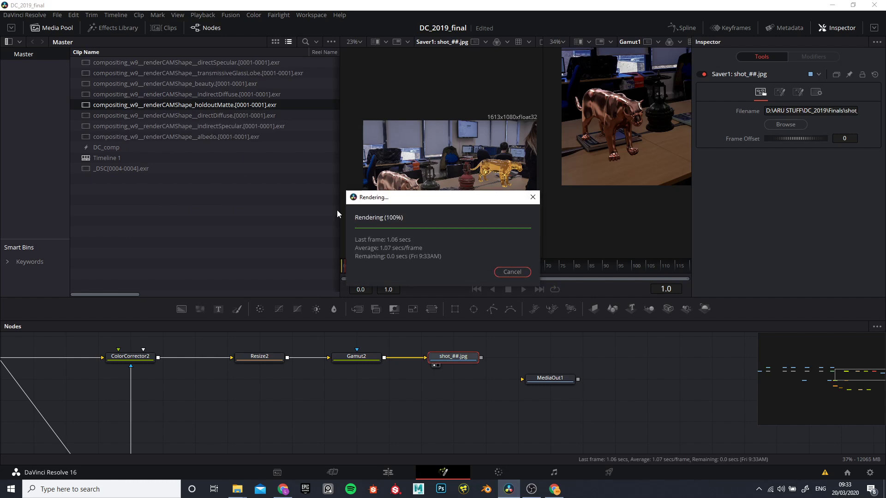
{"action": "left_click", "coordinate": [517, 286]}
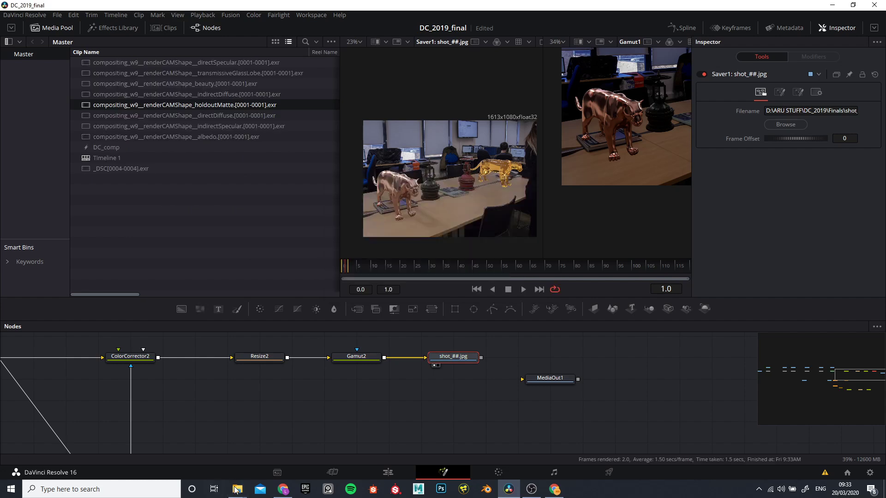
Step: Switch to File Explorer and open the Finals folder inside DC_2019
{"action": "mouse_move", "coordinate": [237, 489]}
{"action": "left_click", "coordinate": [238, 453]}
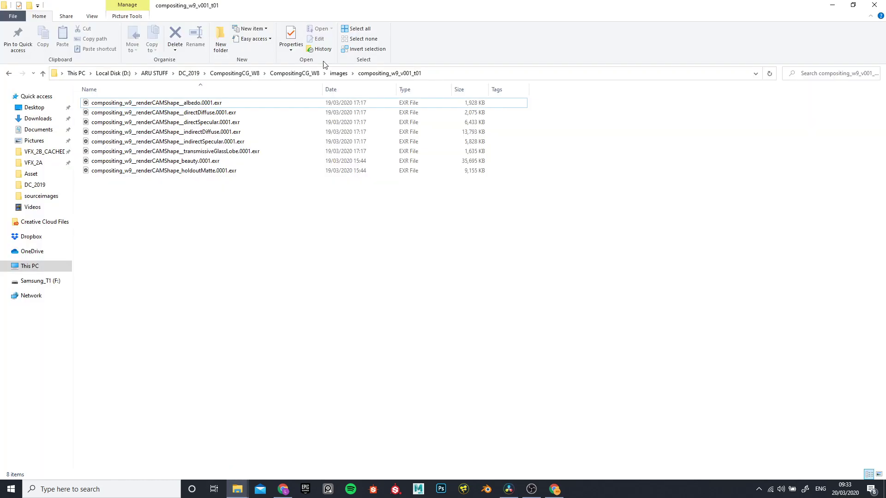
{"action": "left_click", "coordinate": [339, 75]}
{"action": "left_click", "coordinate": [304, 75]}
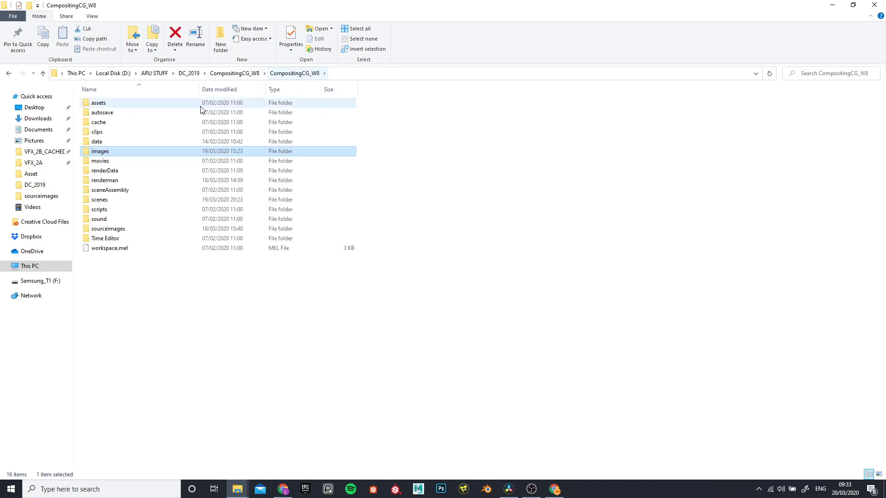
{"action": "left_click", "coordinate": [236, 74]}
{"action": "left_click", "coordinate": [178, 74]}
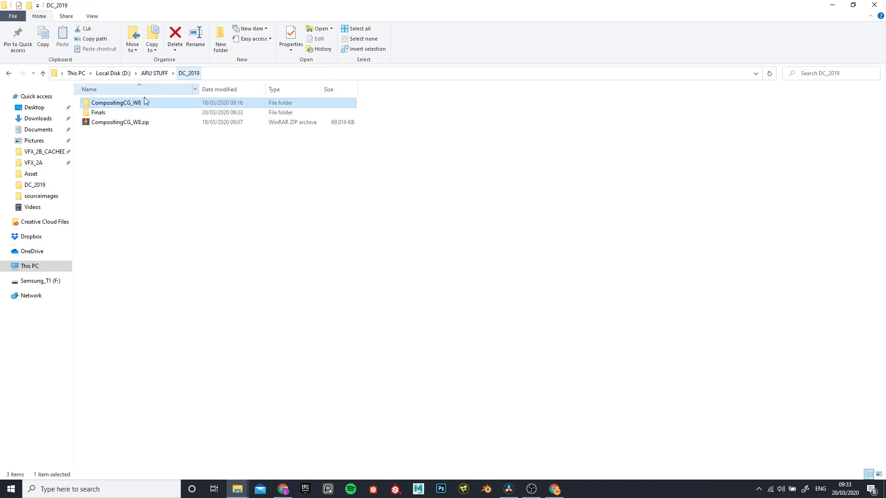
{"action": "double_click", "coordinate": [121, 113]}
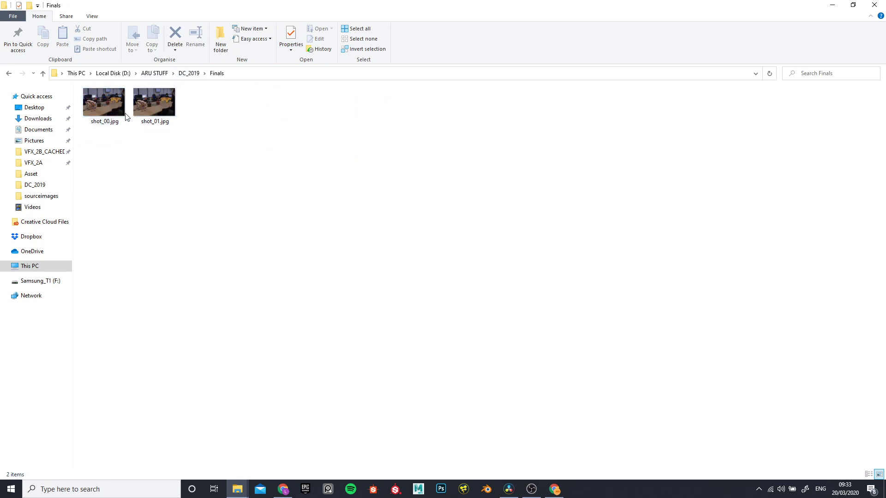
Step: View the rendered shot_00.jpg, then close it and return to DaVinci Resolve
{"action": "double_click", "coordinate": [113, 119]}
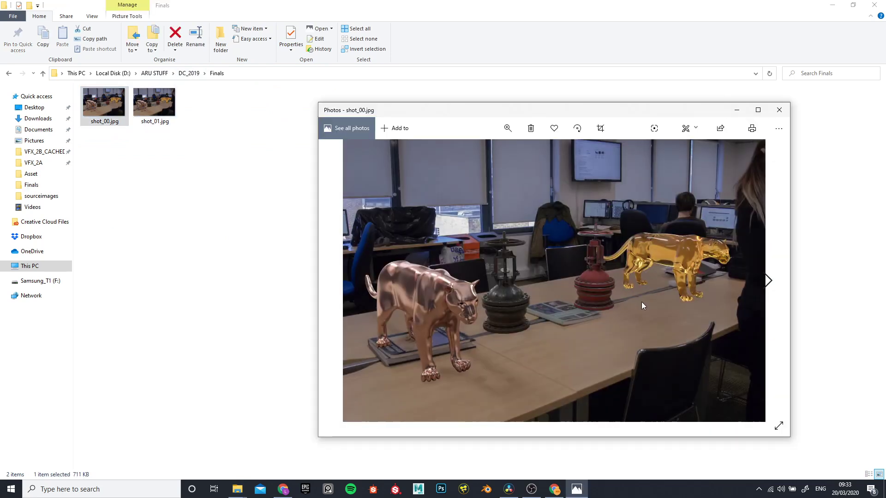
{"action": "left_click", "coordinate": [780, 110]}
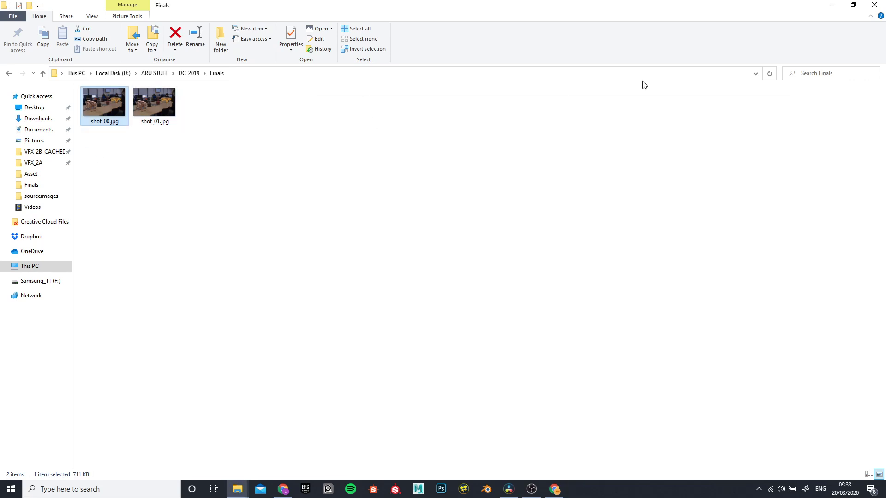
{"action": "left_click", "coordinate": [832, 5]}
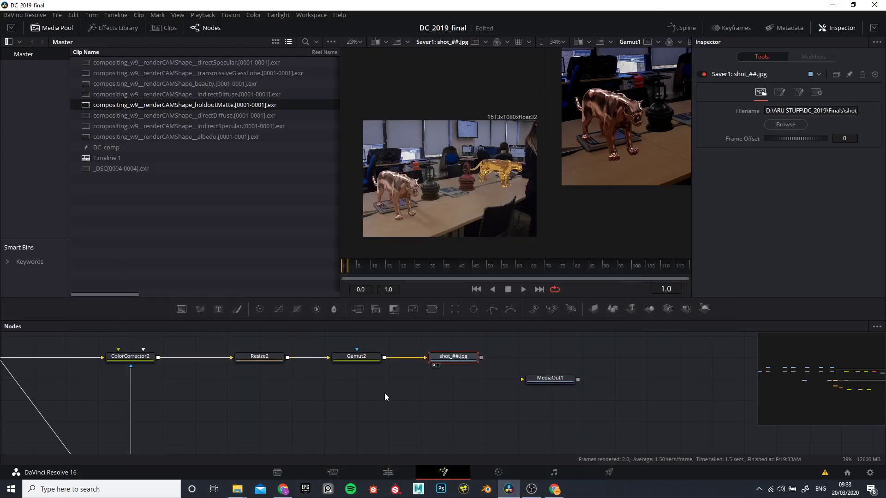
Step: Examine the Saver's image in the first viewer, looking closely at the highlights on the copper big cat's back
{"action": "scroll", "coordinate": [420, 193], "scroll_direction": "up", "scroll_amount": 5}
{"action": "scroll", "coordinate": [481, 178], "scroll_direction": "up", "scroll_amount": 1}
{"action": "scroll", "coordinate": [447, 187], "scroll_direction": "down", "scroll_amount": 3}
{"action": "scroll", "coordinate": [393, 196], "scroll_direction": "up", "scroll_amount": 3}
{"action": "scroll", "coordinate": [382, 206], "scroll_direction": "down", "scroll_amount": 4}
{"action": "scroll", "coordinate": [466, 152], "scroll_direction": "up", "scroll_amount": 5}
{"action": "scroll", "coordinate": [466, 153], "scroll_direction": "down", "scroll_amount": 4}
{"action": "scroll", "coordinate": [467, 145], "scroll_direction": "up", "scroll_amount": 6}
{"action": "scroll", "coordinate": [471, 112], "scroll_direction": "down", "scroll_amount": 4}
{"action": "scroll", "coordinate": [466, 106], "scroll_direction": "up", "scroll_amount": 4}
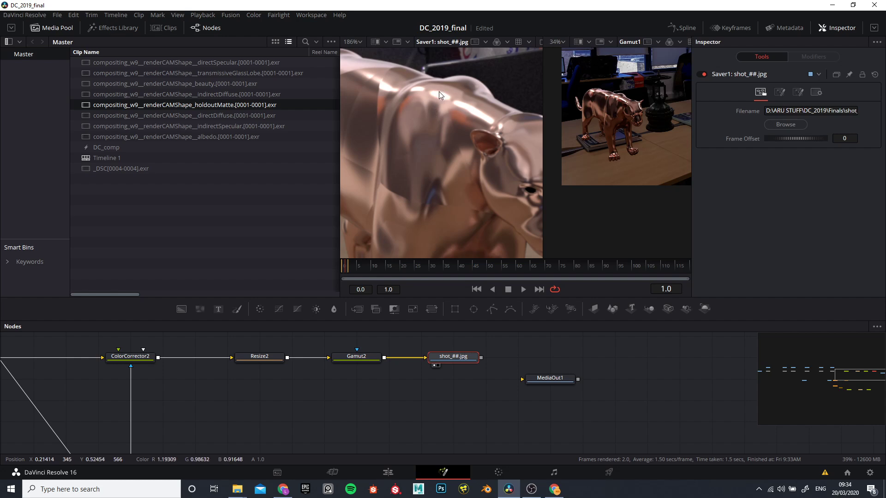
{"action": "scroll", "coordinate": [341, 359], "scroll_direction": "down", "scroll_amount": 4}
{"action": "scroll", "coordinate": [307, 375], "scroll_direction": "up", "scroll_amount": 2}
{"action": "scroll", "coordinate": [307, 375], "scroll_direction": "up", "scroll_amount": 3}
Step: Move Resize2, Gamut2, the Saver and MediaOut1 together away from ColorCorrector2 to make room for another node
{"action": "left_click", "coordinate": [392, 358]}
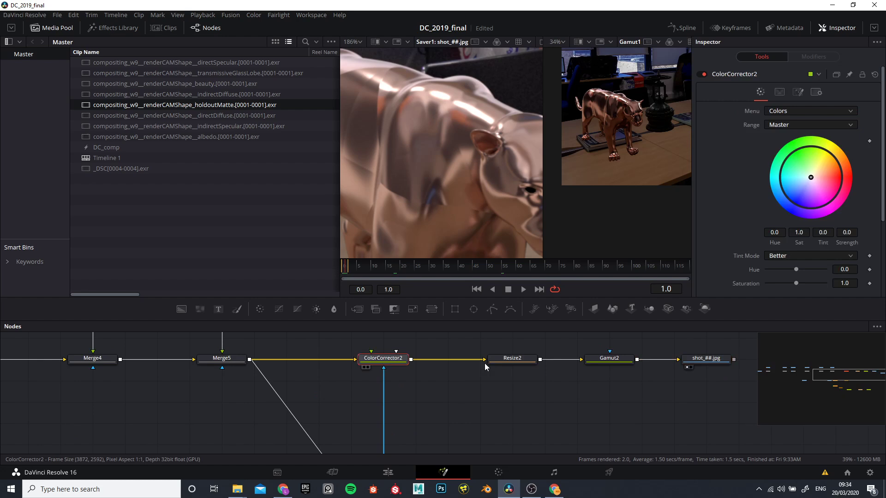
{"action": "left_click_drag", "start_coordinate": [498, 395], "coordinate": [323, 411]}
{"action": "left_click_drag", "start_coordinate": [319, 354], "coordinate": [757, 382]}
{"action": "left_click_drag", "start_coordinate": [507, 359], "coordinate": [578, 374]}
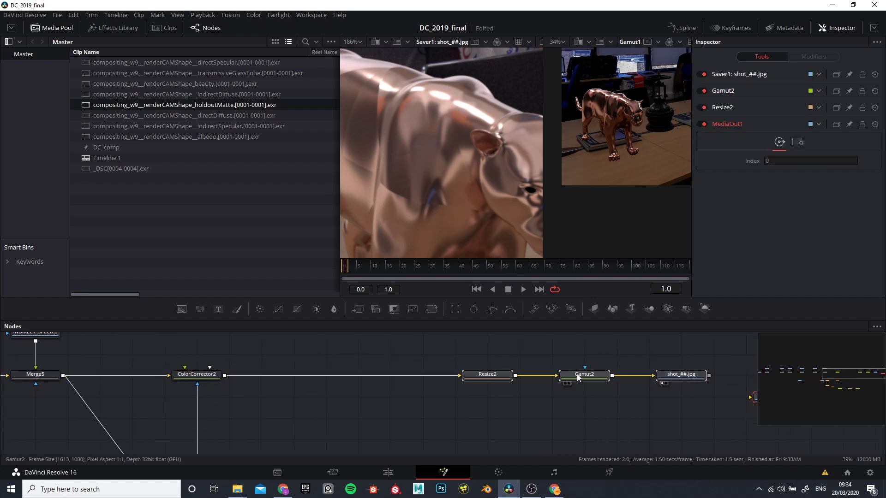
Step: Add a Color Corrector node, insert it between ColorCorrector2 and Resize2, and align it with the row
{"action": "left_click", "coordinate": [299, 366]}
{"action": "key", "text": "shift+space"}
{"action": "type", "text": "Saver"}
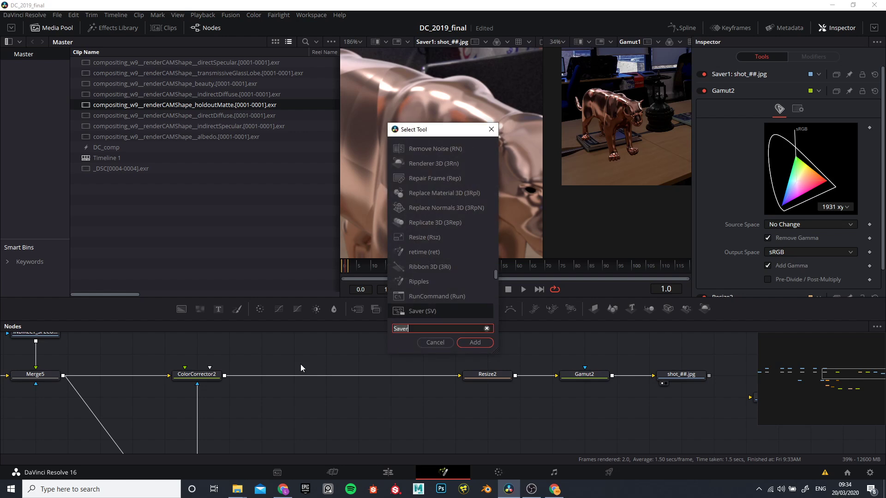
{"action": "key", "text": "BackSpace"}
{"action": "key", "text": "BackSpace"}
{"action": "key", "text": "BackSpace"}
{"action": "key", "text": "BackSpace"}
{"action": "key", "text": "BackSpace"}
{"action": "type", "text": "colo"}
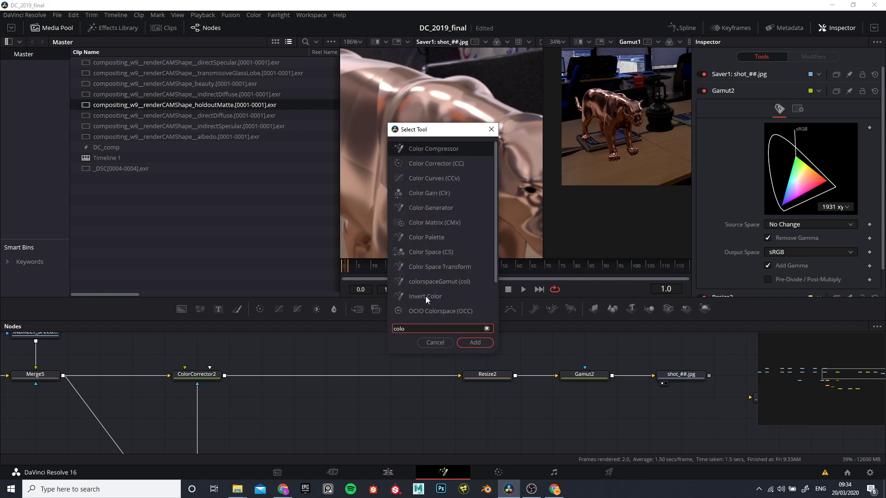
{"action": "left_click", "coordinate": [428, 163]}
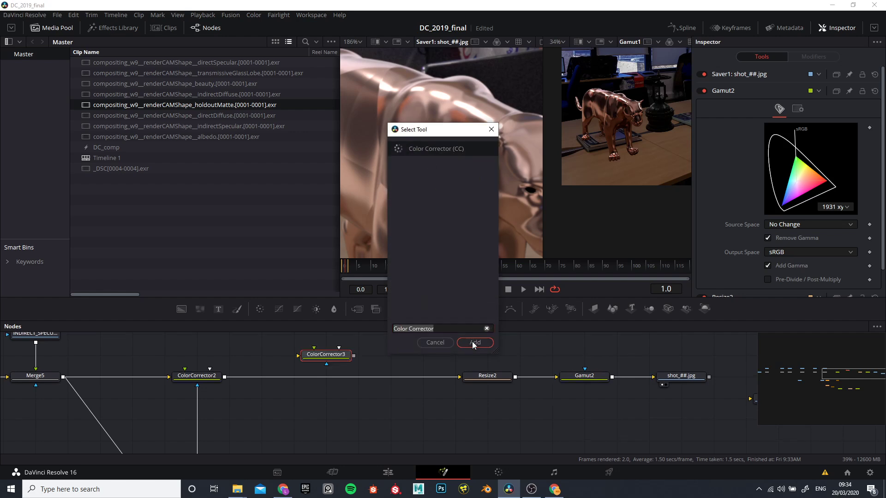
{"action": "left_click", "coordinate": [474, 342]}
{"action": "left_click_drag", "start_coordinate": [224, 377], "coordinate": [460, 377]}
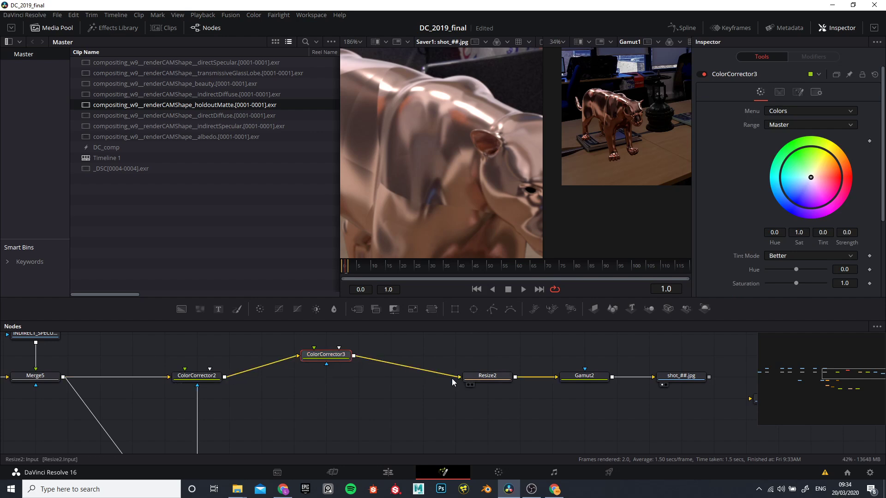
{"action": "left_click_drag", "start_coordinate": [337, 361], "coordinate": [339, 380]}
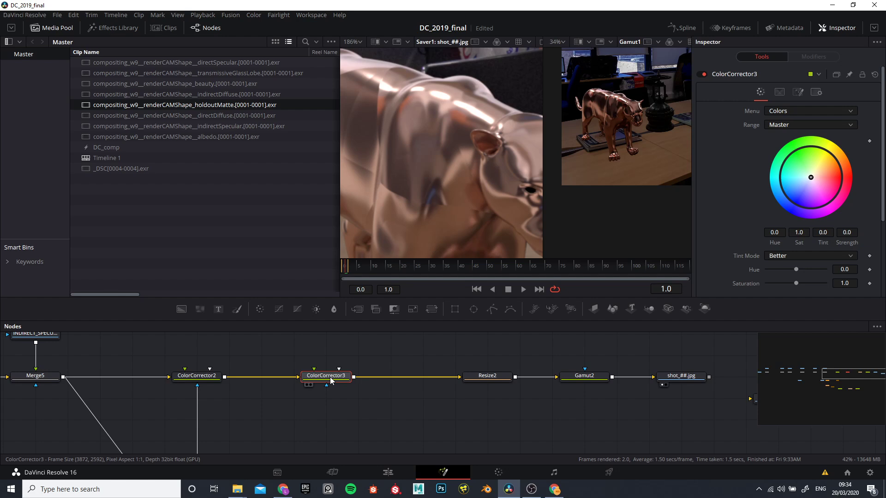
Step: Try a contrast of 1.35 on ColorCorrector3, then reset the contrast to 1.0
{"action": "scroll", "coordinate": [751, 238], "scroll_direction": "down", "scroll_amount": 3}
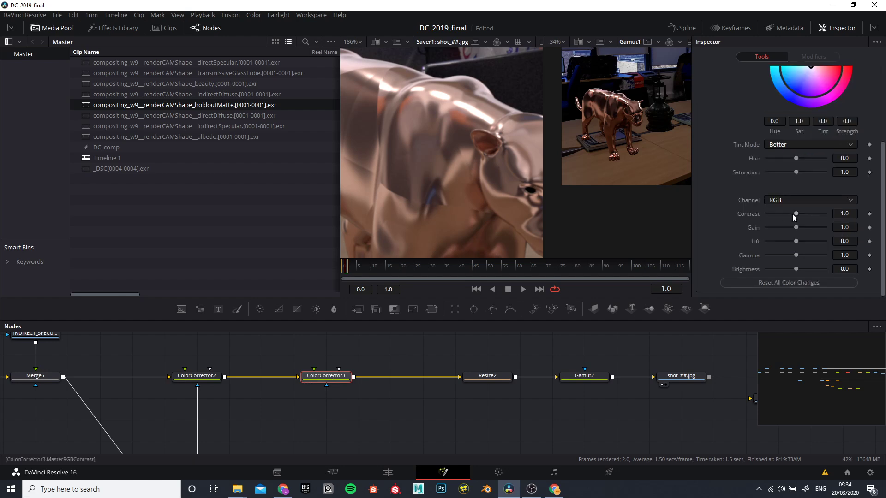
{"action": "left_click_drag", "start_coordinate": [797, 214], "coordinate": [802, 215]}
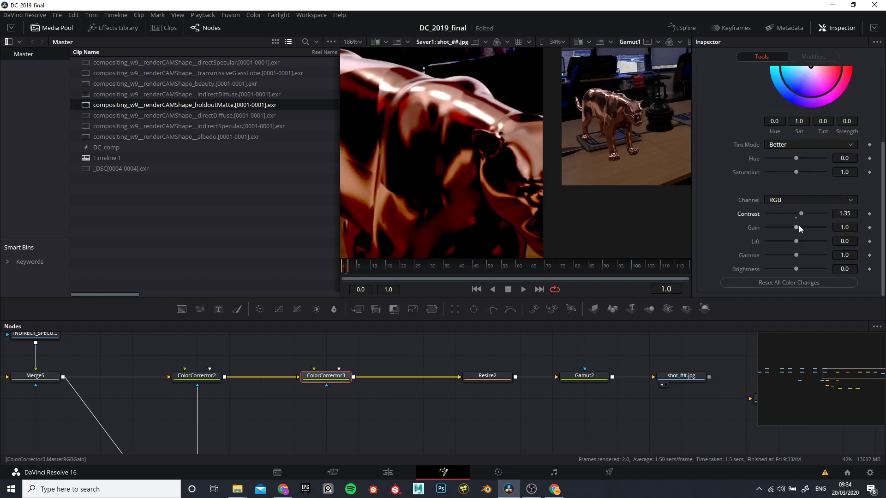
{"action": "left_click", "coordinate": [796, 217]}
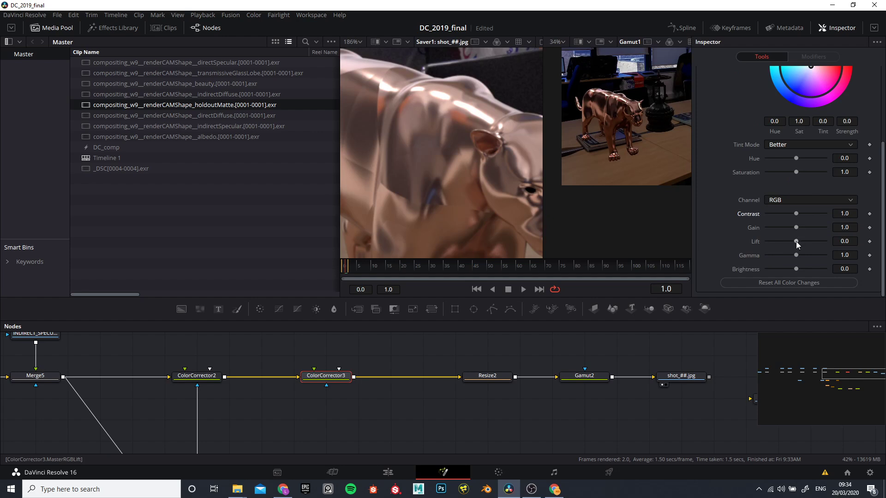
Step: Set ColorCorrector3's gamma to about 0.97 and shift its master tint slightly toward blue, with a strength of 0.0981
{"action": "left_click_drag", "start_coordinate": [797, 255], "coordinate": [799, 257]}
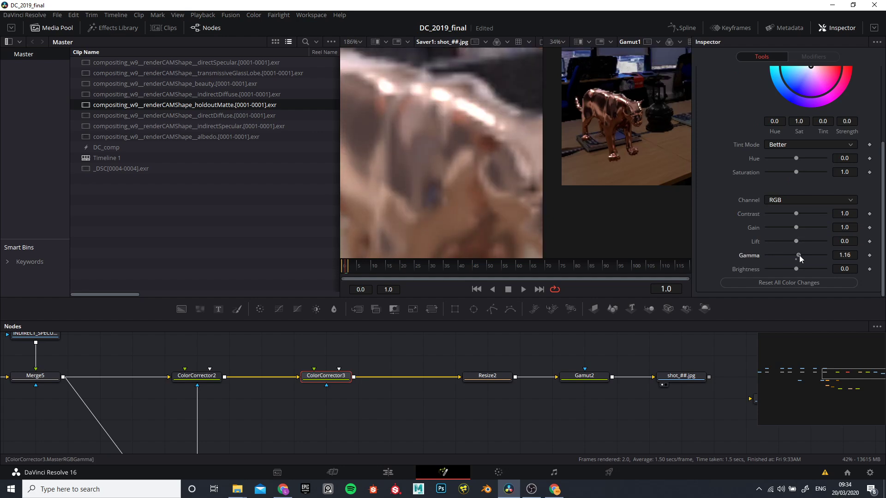
{"action": "scroll", "coordinate": [457, 144], "scroll_direction": "down", "scroll_amount": 6}
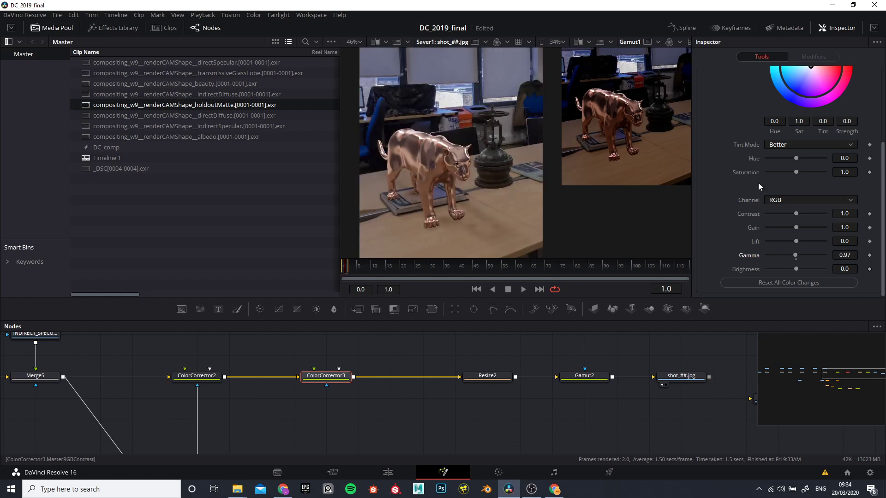
{"action": "scroll", "coordinate": [758, 182], "scroll_direction": "up", "scroll_amount": 5}
{"action": "mouse_move", "coordinate": [810, 178]}
{"action": "left_mouse_down"}
{"action": "mouse_move", "coordinate": [827, 171]}
{"action": "mouse_move", "coordinate": [802, 173]}
{"action": "mouse_move", "coordinate": [803, 183]}
{"action": "left_mouse_up"}
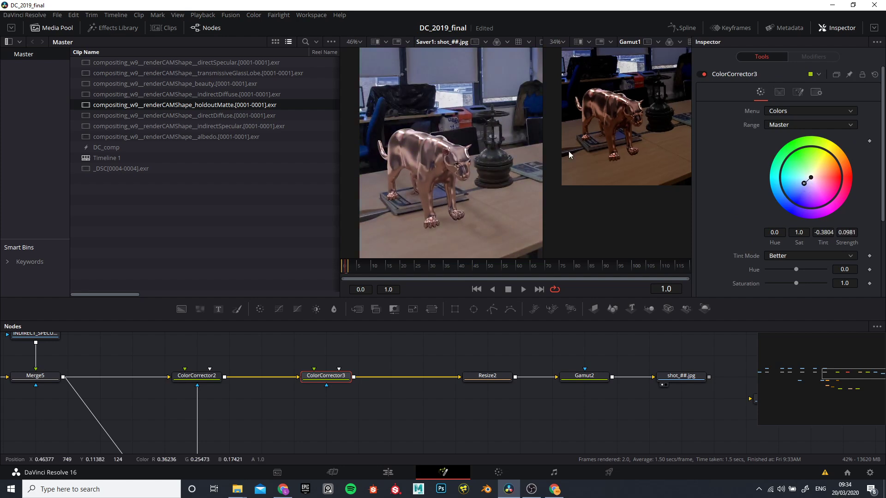
Step: Bypass and re-enable ColorCorrector3 several times to compare the image with and without the correction in the first viewer
{"action": "scroll", "coordinate": [442, 143], "scroll_direction": "up", "scroll_amount": 2}
{"action": "scroll", "coordinate": [415, 133], "scroll_direction": "up", "scroll_amount": 2}
{"action": "scroll", "coordinate": [405, 135], "scroll_direction": "down", "scroll_amount": 4}
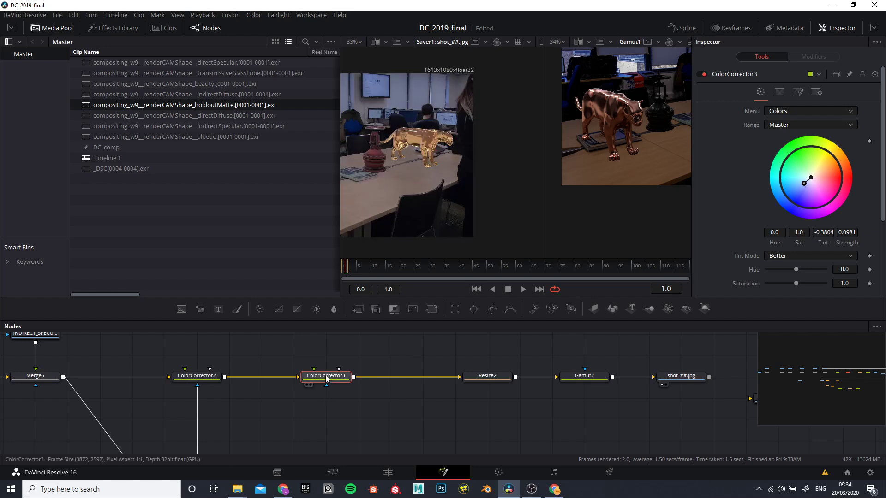
{"action": "key", "text": "ctrl+p"}
{"action": "key", "text": "ctrl+p"}
{"action": "key", "text": "ctrl+p"}
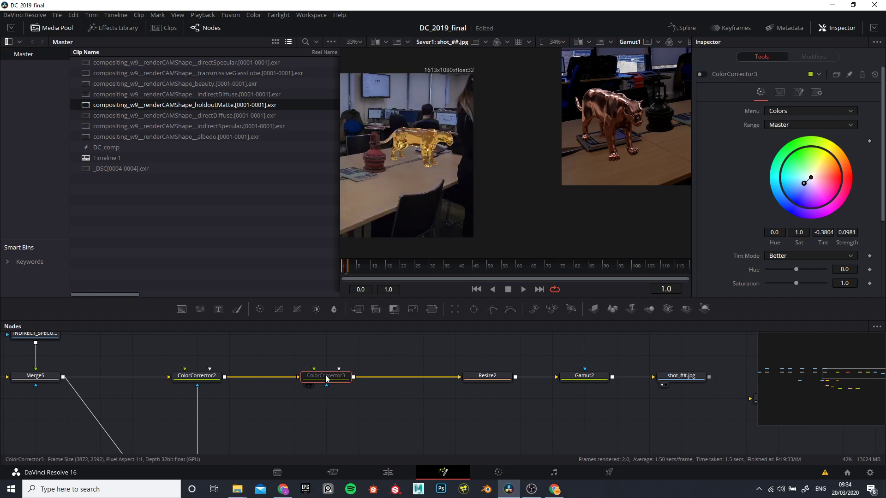
{"action": "key", "text": "ctrl+p"}
{"action": "scroll", "coordinate": [466, 165], "scroll_direction": "down", "scroll_amount": 5}
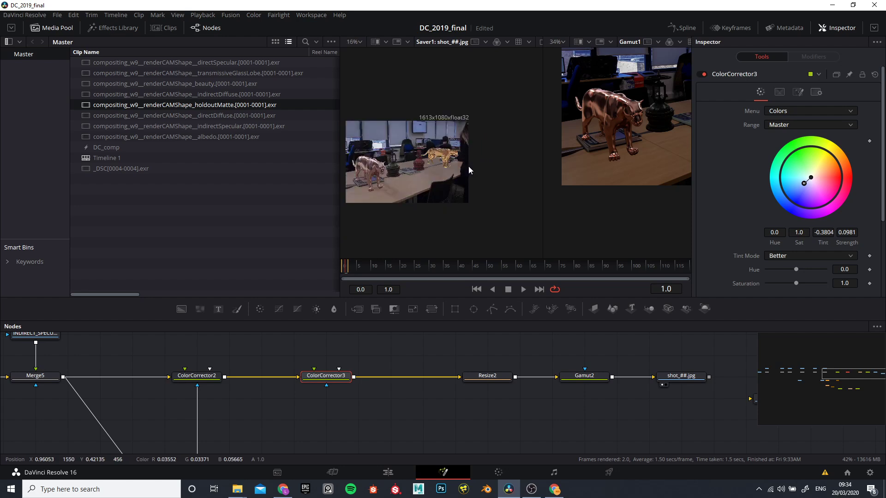
{"action": "scroll", "coordinate": [422, 163], "scroll_direction": "up", "scroll_amount": 3}
{"action": "scroll", "coordinate": [492, 159], "scroll_direction": "up", "scroll_amount": 1}
{"action": "scroll", "coordinate": [493, 162], "scroll_direction": "up", "scroll_amount": 2}
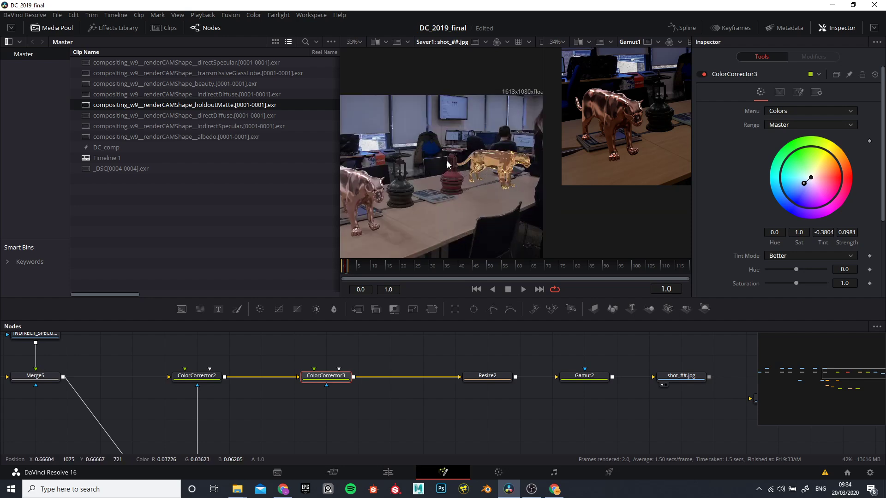
{"action": "key", "text": "ctrl+p"}
{"action": "key", "text": "ctrl+p"}
{"action": "key", "text": "ctrl+p"}
{"action": "key", "text": "ctrl+p"}
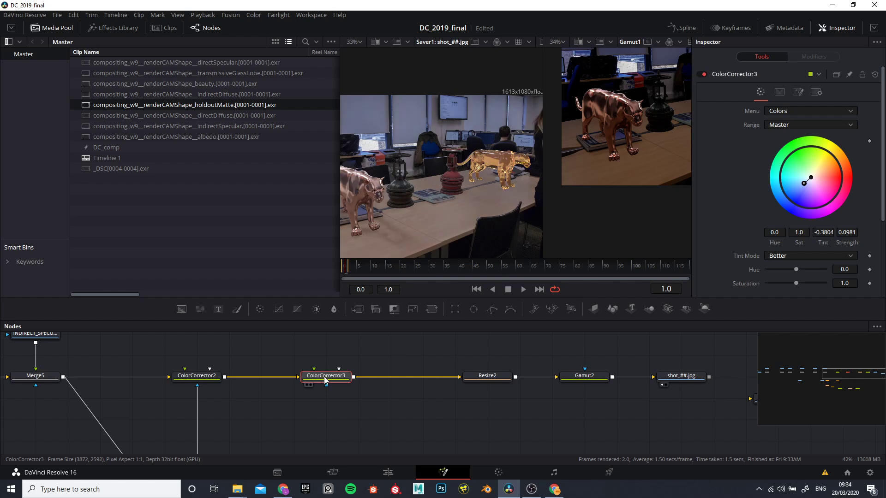
Step: Compare the image with ColorCorrector3 bypassed once more and delete the node from the row
{"action": "key", "text": "ctrl+p"}
{"action": "key", "text": "ctrl+p"}
{"action": "key", "text": "Delete"}
Step: Examine the Saver's image closely in the first viewer, comparing the dark and red valves, the copper cat and the gold glass cat
{"action": "scroll", "coordinate": [408, 219], "scroll_direction": "down", "scroll_amount": 3}
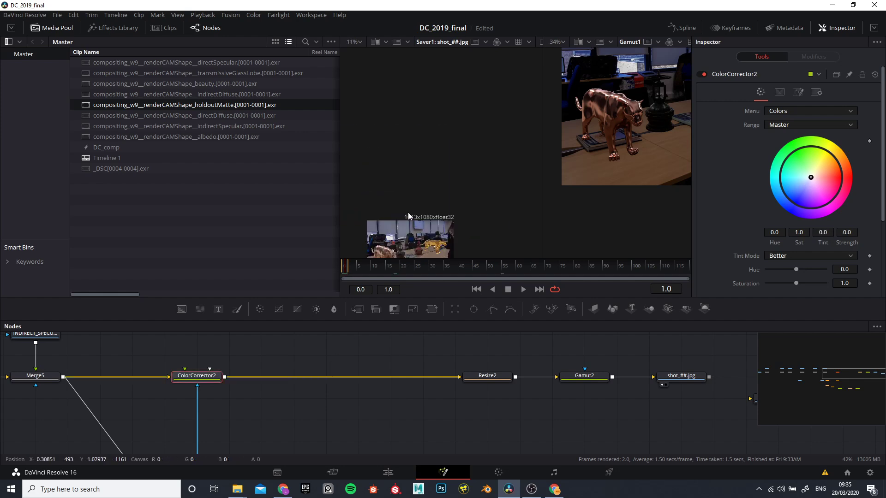
{"action": "scroll", "coordinate": [405, 221], "scroll_direction": "up", "scroll_amount": 4}
{"action": "scroll", "coordinate": [415, 217], "scroll_direction": "down", "scroll_amount": 2}
{"action": "scroll", "coordinate": [424, 219], "scroll_direction": "up", "scroll_amount": 4}
{"action": "scroll", "coordinate": [426, 227], "scroll_direction": "down", "scroll_amount": 2}
{"action": "scroll", "coordinate": [426, 229], "scroll_direction": "up", "scroll_amount": 2}
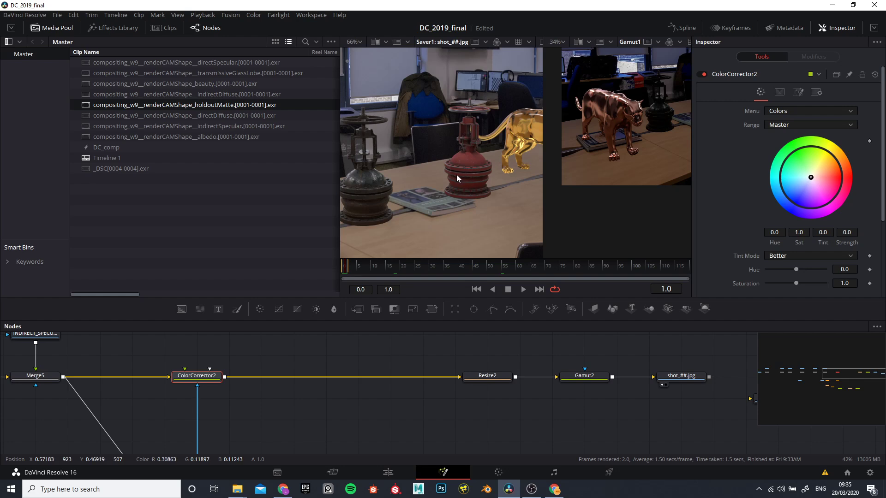
{"action": "scroll", "coordinate": [456, 175], "scroll_direction": "down", "scroll_amount": 3}
{"action": "scroll", "coordinate": [453, 183], "scroll_direction": "up", "scroll_amount": 2}
{"action": "scroll", "coordinate": [396, 397], "scroll_direction": "down", "scroll_amount": 4}
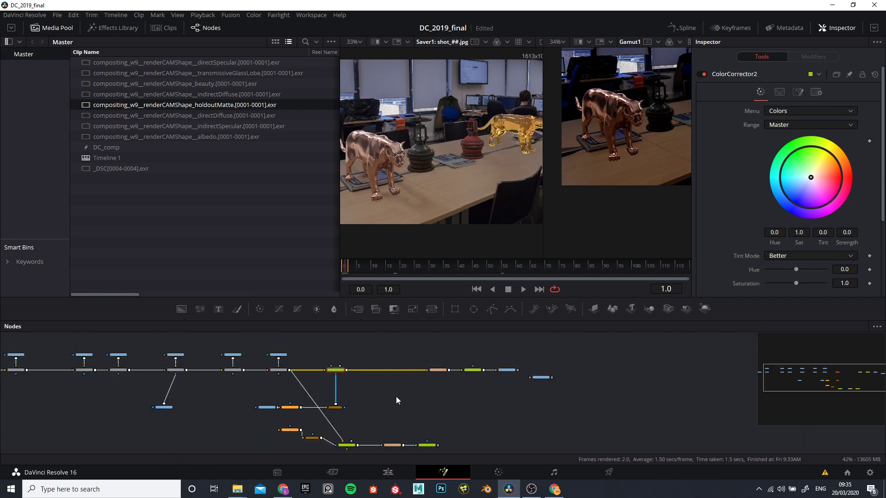
{"action": "scroll", "coordinate": [516, 84], "scroll_direction": "up", "scroll_amount": 2}
{"action": "scroll", "coordinate": [485, 107], "scroll_direction": "up", "scroll_amount": 3}
{"action": "scroll", "coordinate": [471, 145], "scroll_direction": "down", "scroll_amount": 2}
{"action": "scroll", "coordinate": [481, 136], "scroll_direction": "up", "scroll_amount": 2}
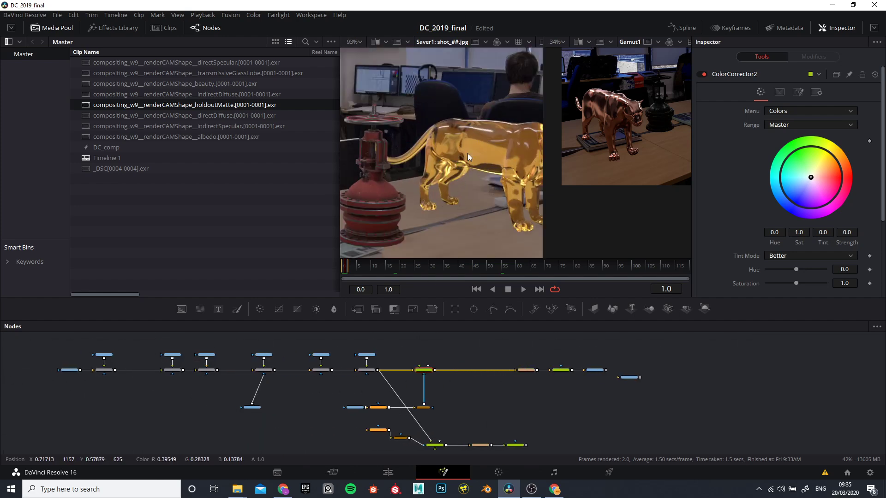
{"action": "scroll", "coordinate": [467, 153], "scroll_direction": "up", "scroll_amount": 2}
{"action": "scroll", "coordinate": [460, 127], "scroll_direction": "down", "scroll_amount": 2}
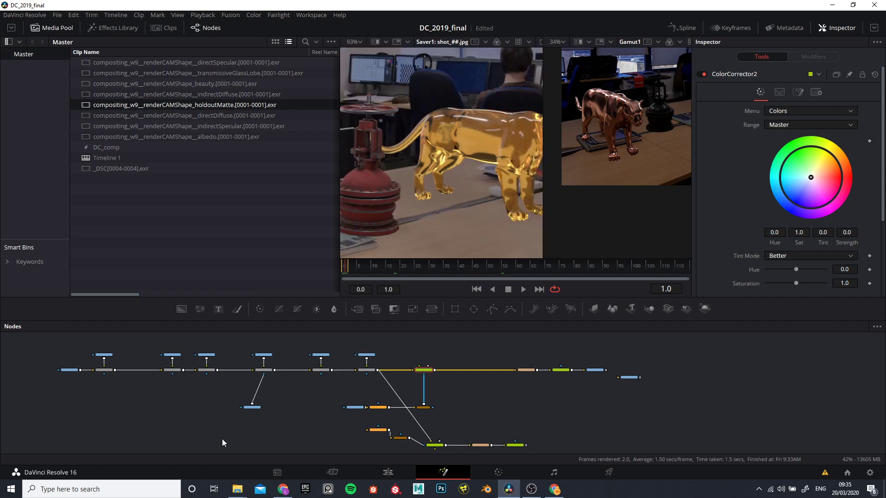
Step: Move the GLASS node further above Merge3 and insert a Color Corrector between GLASS and Merge3
{"action": "scroll", "coordinate": [294, 405], "scroll_direction": "up", "scroll_amount": 5}
{"action": "scroll", "coordinate": [305, 409], "scroll_direction": "left", "scroll_amount": 4}
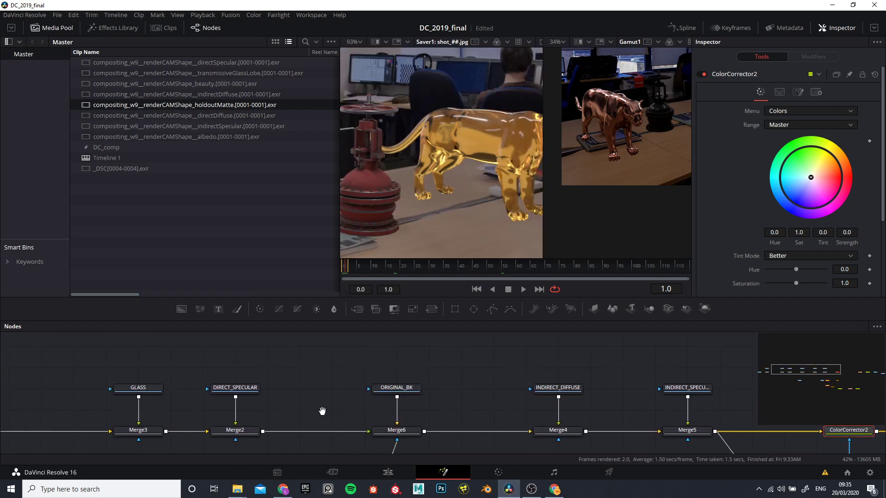
{"action": "left_click_drag", "start_coordinate": [168, 387], "coordinate": [172, 355]}
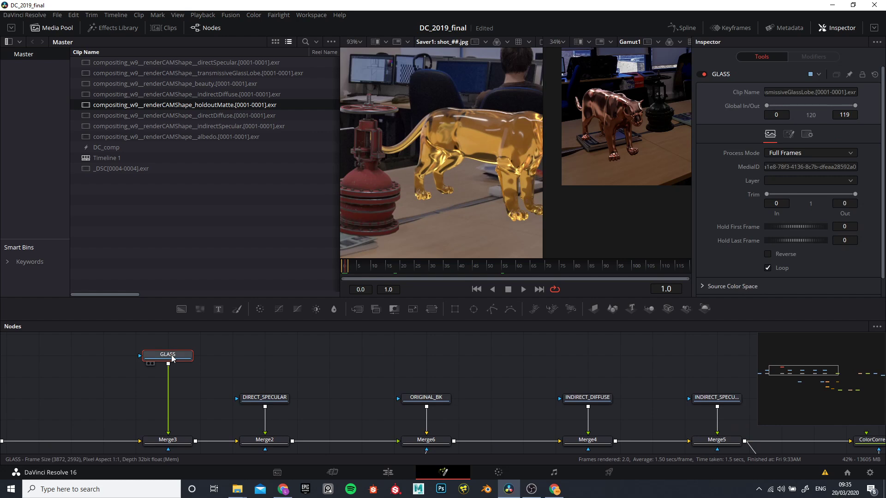
{"action": "key", "text": "shift+space"}
{"action": "type", "text": "Color Corrector"}
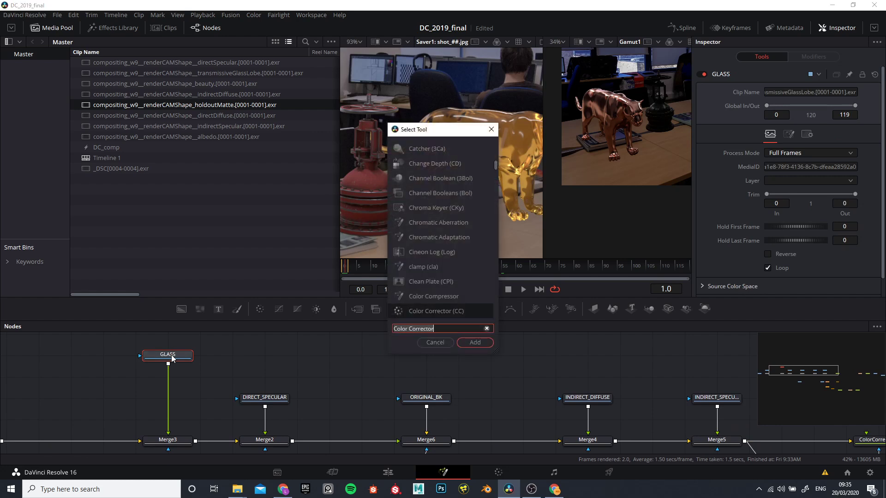
{"action": "key", "text": "Return"}
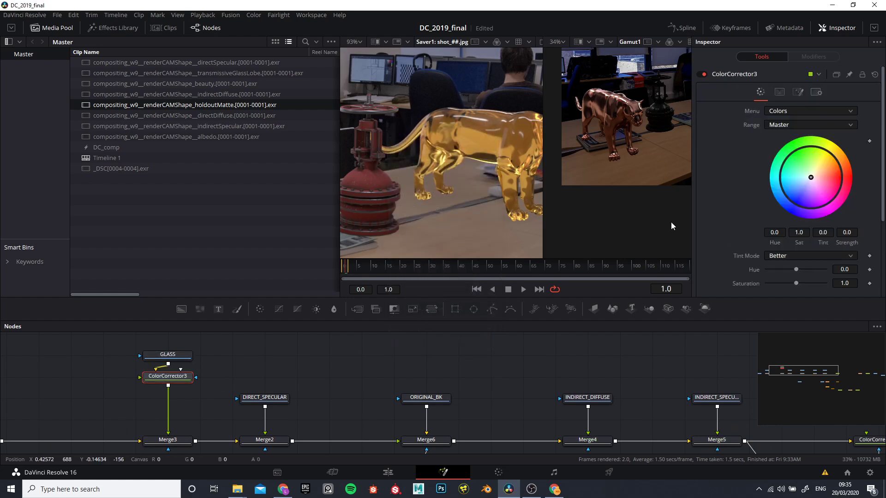
Step: Tint the glass cat purple in ColorCorrector3 with a strength of 0.913 and check the whole image
{"action": "left_click_drag", "start_coordinate": [811, 177], "coordinate": [816, 204]}
{"action": "scroll", "coordinate": [446, 186], "scroll_direction": "down", "scroll_amount": 5}
{"action": "scroll", "coordinate": [445, 186], "scroll_direction": "down", "scroll_amount": 3}
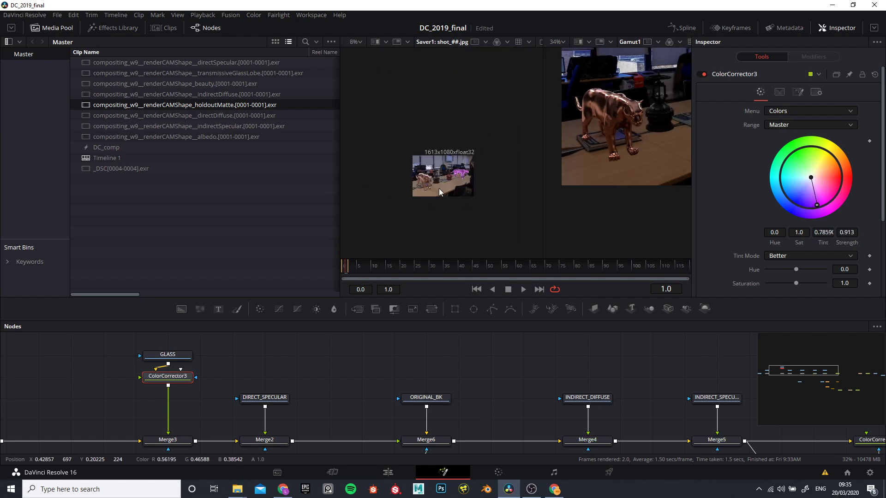
{"action": "scroll", "coordinate": [441, 190], "scroll_direction": "up", "scroll_amount": 4}
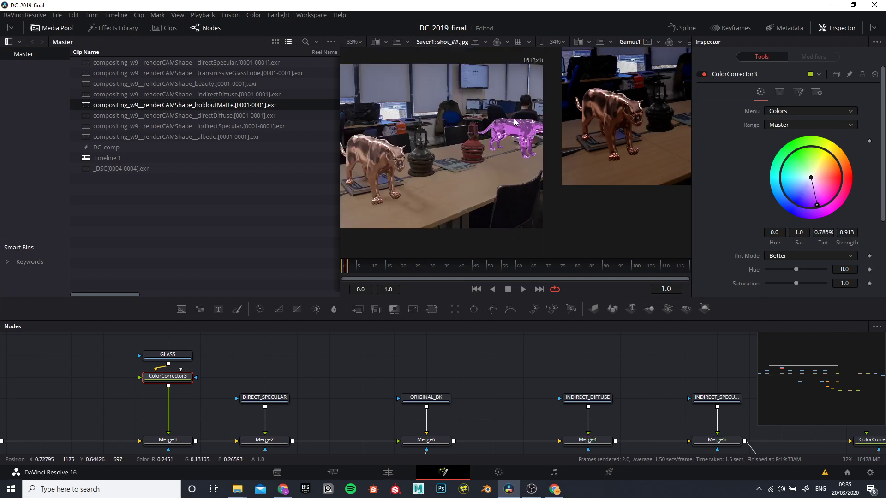
Step: Show the BEAUTY pass in the first viewer and turn on the viewer's LUT
{"action": "left_click", "coordinate": [169, 355]}
{"action": "scroll", "coordinate": [247, 378], "scroll_direction": "down", "scroll_amount": 5}
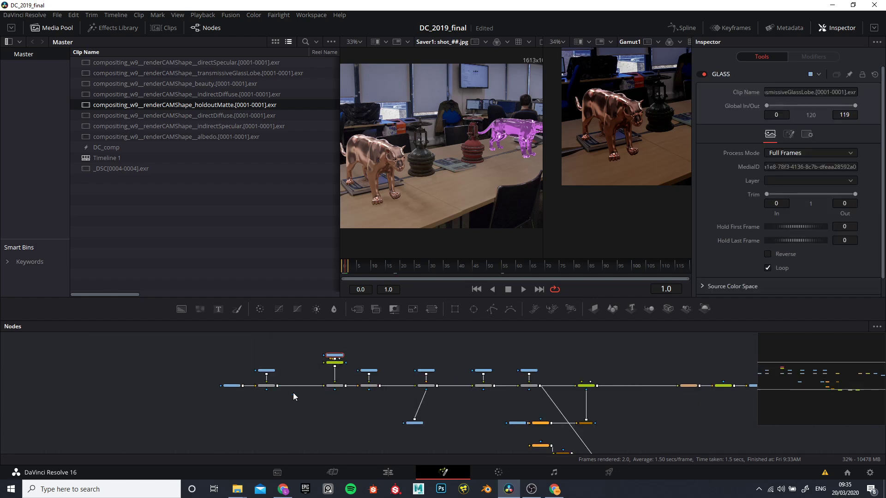
{"action": "scroll", "coordinate": [254, 399], "scroll_direction": "up", "scroll_amount": 5}
{"action": "left_click_drag", "start_coordinate": [326, 390], "coordinate": [497, 145]}
{"action": "scroll", "coordinate": [474, 162], "scroll_direction": "down", "scroll_amount": 5}
{"action": "scroll", "coordinate": [477, 160], "scroll_direction": "up", "scroll_amount": 3}
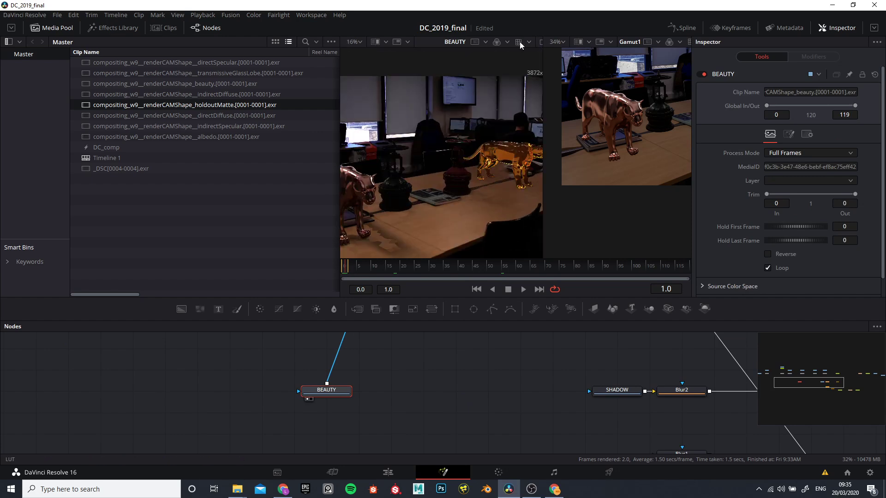
{"action": "left_click", "coordinate": [520, 42]}
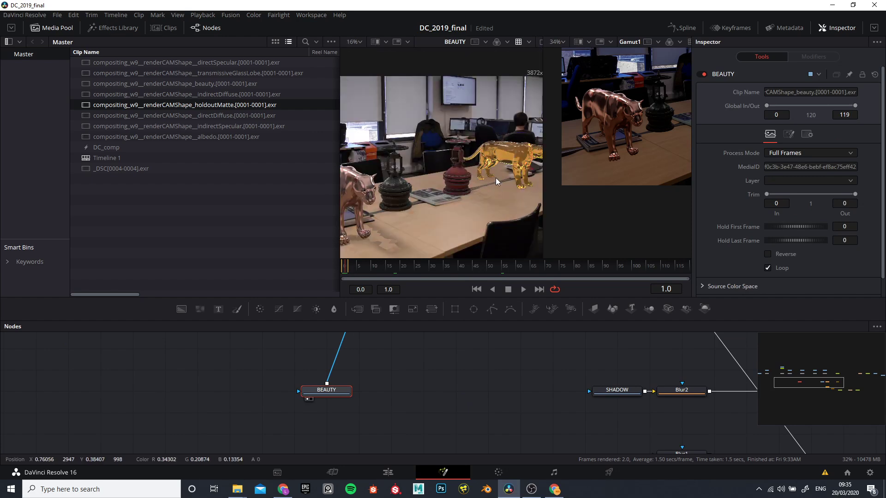
Step: Review the pass nodes around Merge3 and Merge2, and examine the valves and cats of the BEAUTY pass closely in the first viewer
{"action": "left_click_drag", "start_coordinate": [400, 397], "coordinate": [293, 433]}
{"action": "scroll", "coordinate": [456, 176], "scroll_direction": "down", "scroll_amount": 3}
{"action": "left_click_drag", "start_coordinate": [369, 420], "coordinate": [394, 497]}
{"action": "left_click_drag", "start_coordinate": [290, 364], "coordinate": [493, 414]}
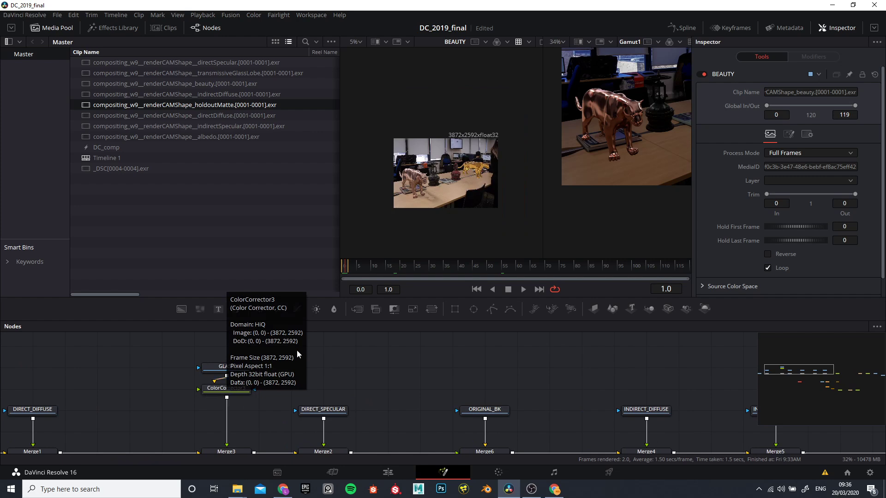
{"action": "scroll", "coordinate": [289, 390], "scroll_direction": "up", "scroll_amount": 2}
{"action": "left_click_drag", "start_coordinate": [290, 390], "coordinate": [250, 348]}
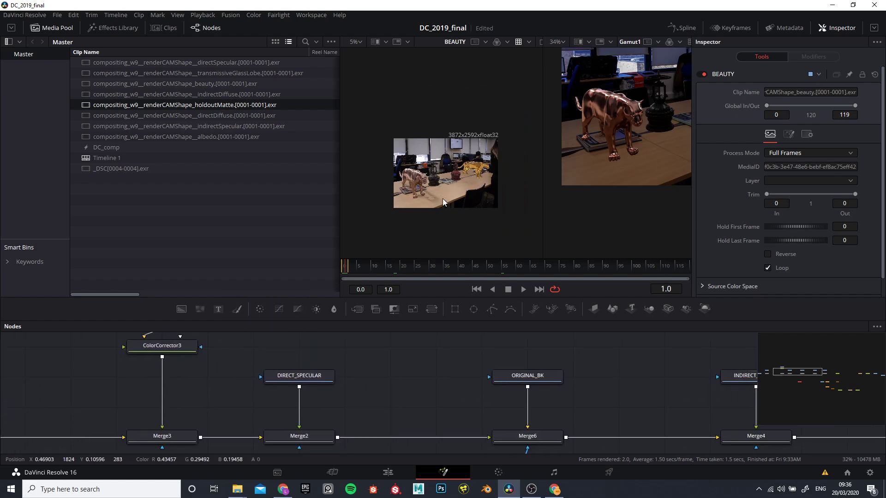
{"action": "scroll", "coordinate": [456, 162], "scroll_direction": "up", "scroll_amount": 4}
{"action": "scroll", "coordinate": [451, 166], "scroll_direction": "down", "scroll_amount": 2}
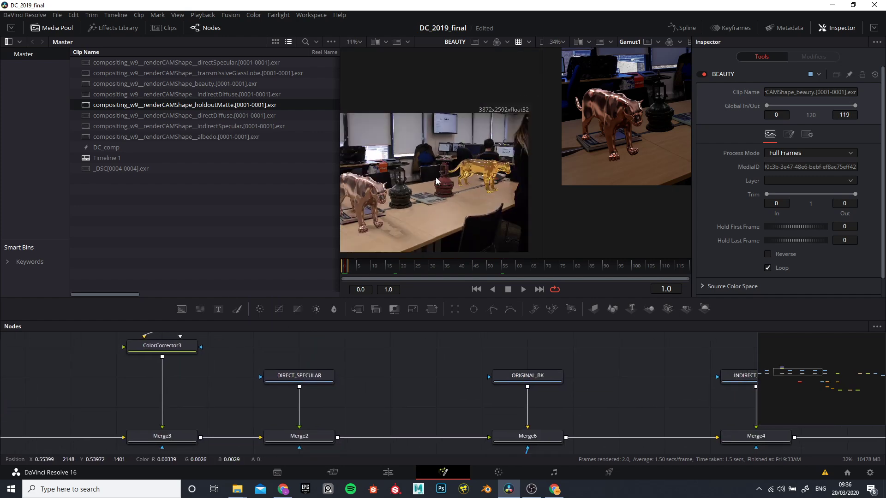
{"action": "scroll", "coordinate": [375, 184], "scroll_direction": "up", "scroll_amount": 2}
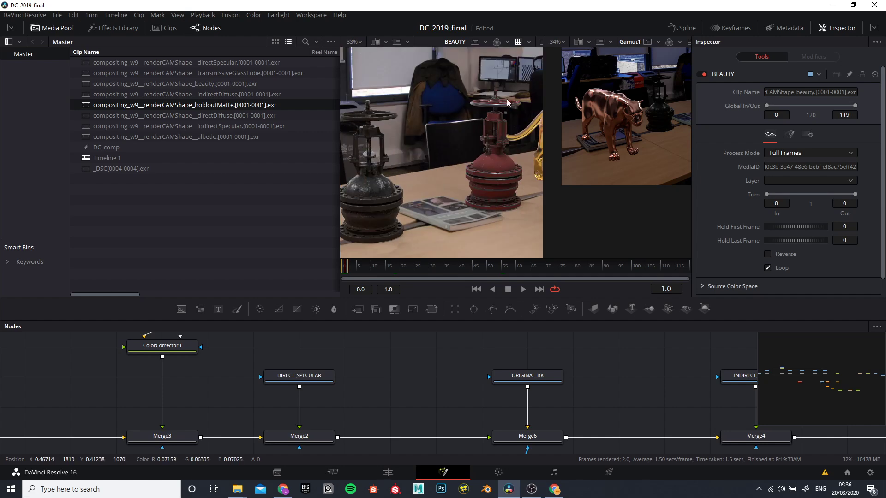
{"action": "scroll", "coordinate": [458, 176], "scroll_direction": "down", "scroll_amount": 4}
{"action": "scroll", "coordinate": [470, 174], "scroll_direction": "up", "scroll_amount": 3}
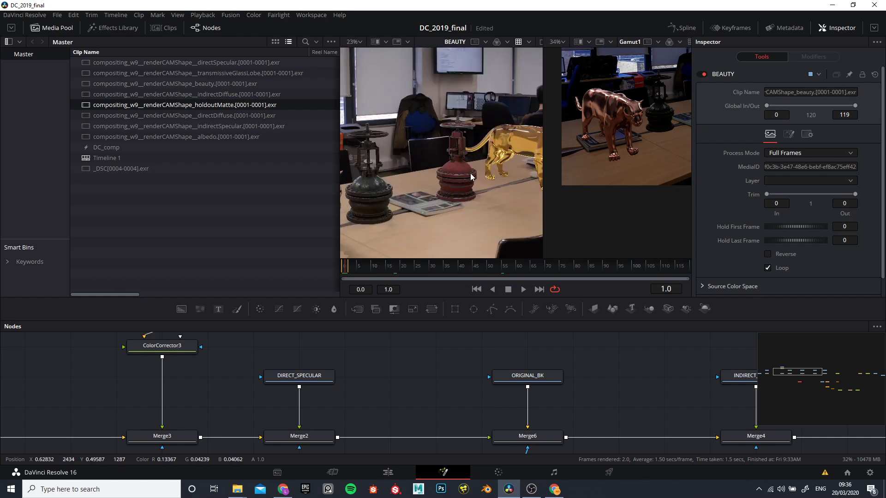
{"action": "scroll", "coordinate": [465, 176], "scroll_direction": "down", "scroll_amount": 2}
{"action": "scroll", "coordinate": [438, 176], "scroll_direction": "up", "scroll_amount": 3}
{"action": "scroll", "coordinate": [436, 176], "scroll_direction": "down", "scroll_amount": 5}
{"action": "scroll", "coordinate": [412, 168], "scroll_direction": "up", "scroll_amount": 5}
{"action": "scroll", "coordinate": [412, 167], "scroll_direction": "down", "scroll_amount": 5}
{"action": "scroll", "coordinate": [412, 167], "scroll_direction": "up", "scroll_amount": 2}
{"action": "scroll", "coordinate": [383, 369], "scroll_direction": "down", "scroll_amount": 3}
Step: Select the shot_##.jpg Saver at the end of the node row and save the project
{"action": "left_click_drag", "start_coordinate": [365, 382], "coordinate": [120, 334]}
{"action": "left_click_drag", "start_coordinate": [349, 404], "coordinate": [227, 374]}
{"action": "left_click_drag", "start_coordinate": [290, 389], "coordinate": [298, 427]}
{"action": "scroll", "coordinate": [304, 415], "scroll_direction": "up", "scroll_amount": 5}
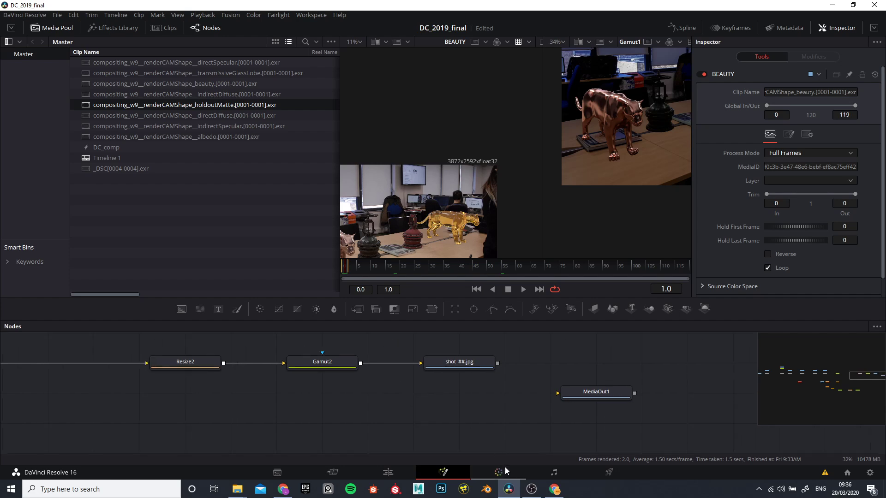
{"action": "left_click", "coordinate": [454, 365]}
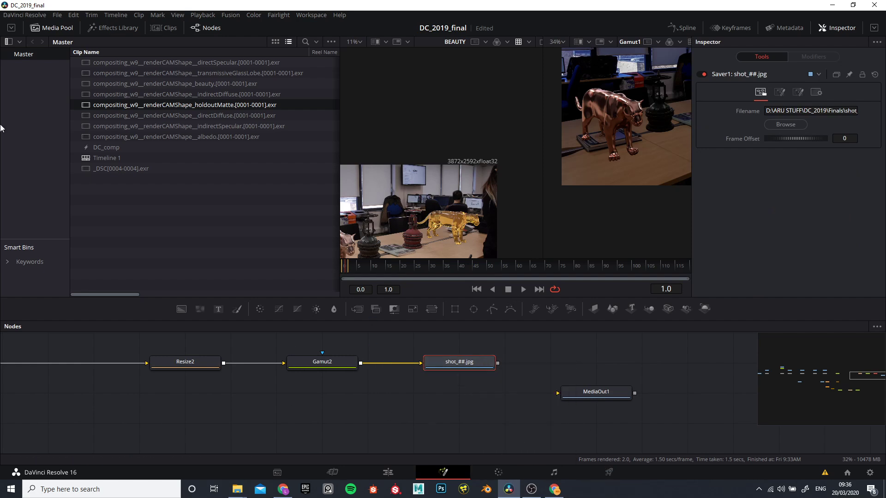
{"action": "left_click", "coordinate": [55, 15]}
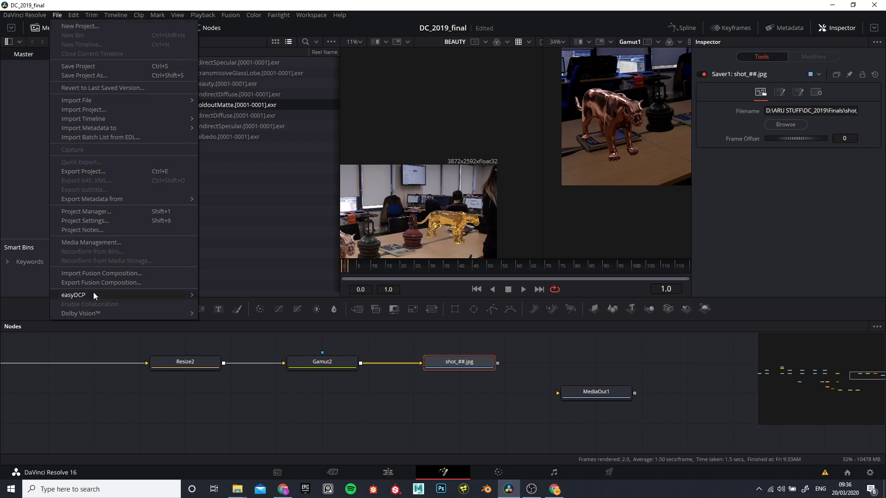
{"action": "left_click", "coordinate": [79, 66]}
Step: Locate the Render All Savers command without running it, then deselect the Saver
{"action": "left_click_drag", "start_coordinate": [358, 392], "coordinate": [463, 410]}
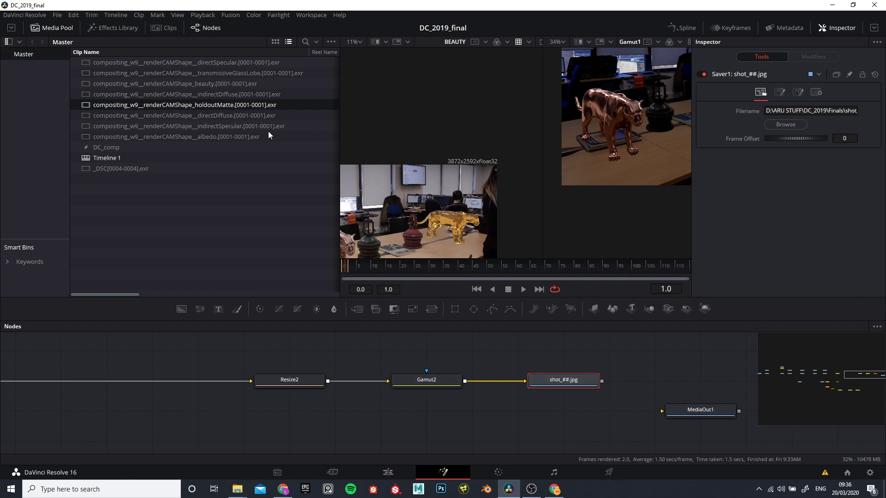
{"action": "left_click", "coordinate": [227, 16]}
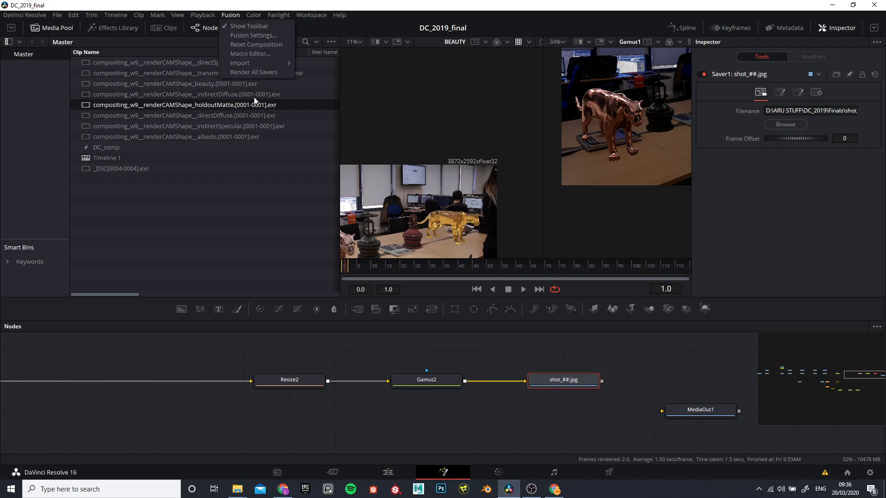
{"action": "left_click", "coordinate": [378, 423]}
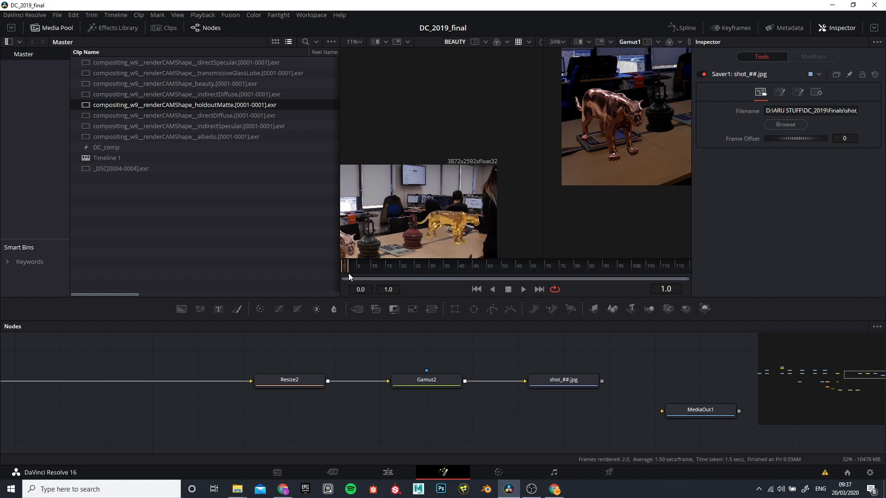
Step: Switch to File Explorer and view the rendered JPG files in the Finals folder
{"action": "scroll", "coordinate": [430, 420], "scroll_direction": "down", "scroll_amount": 2}
{"action": "scroll", "coordinate": [443, 425], "scroll_direction": "up", "scroll_amount": 2}
{"action": "mouse_move", "coordinate": [237, 489]}
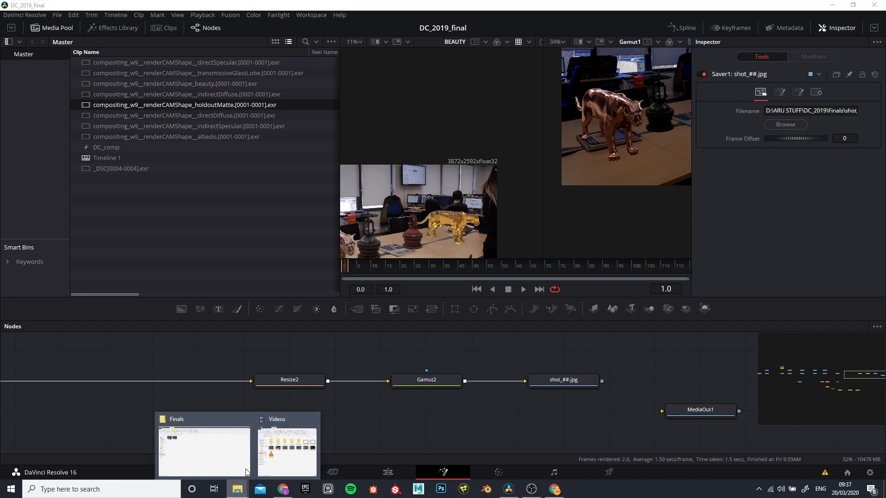
{"action": "left_click", "coordinate": [218, 469]}
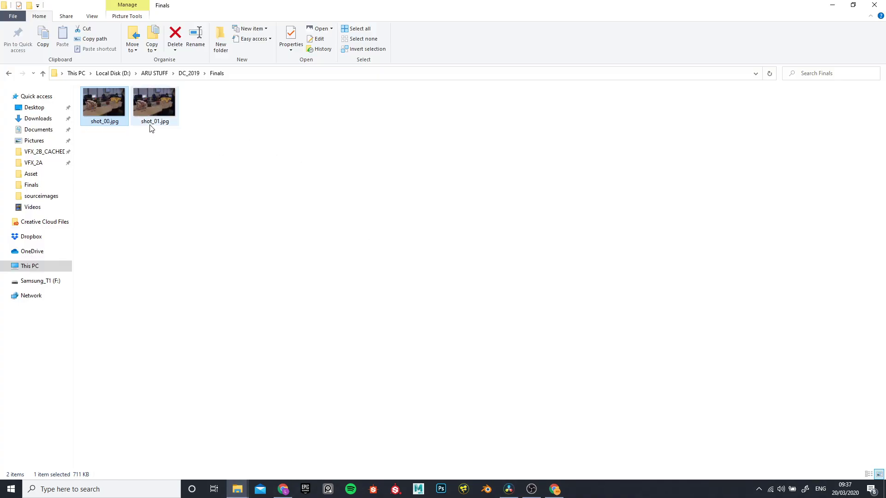
Step: Switch back to DaVinci Resolve and delete the spare branch of Blur1, Bitmap1, ColorCorrector1, Resize1 and Gamut1 below the main node row
{"action": "left_click", "coordinate": [832, 4]}
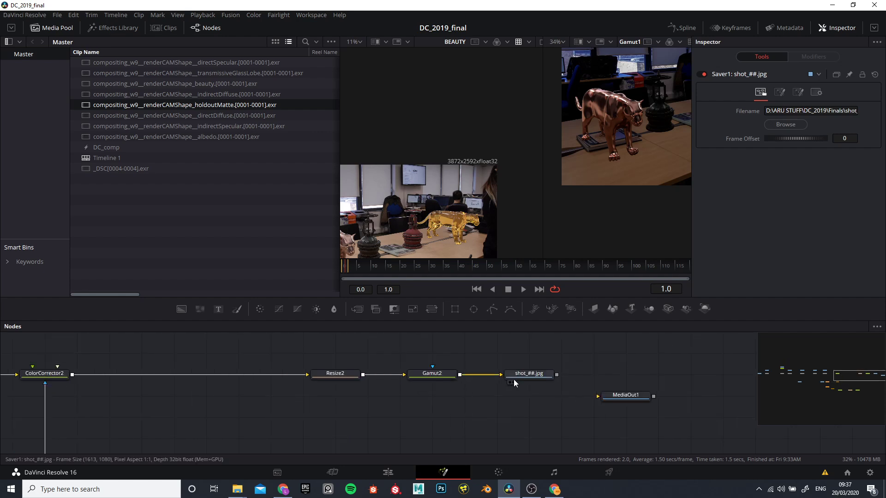
{"action": "scroll", "coordinate": [355, 405], "scroll_direction": "down", "scroll_amount": 5}
{"action": "scroll", "coordinate": [352, 405], "scroll_direction": "up", "scroll_amount": 5}
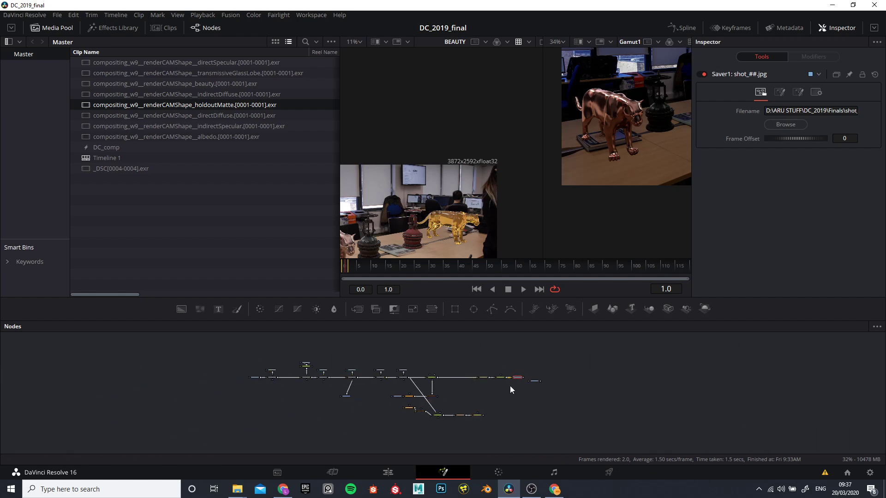
{"action": "scroll", "coordinate": [347, 405], "scroll_direction": "down", "scroll_amount": 5}
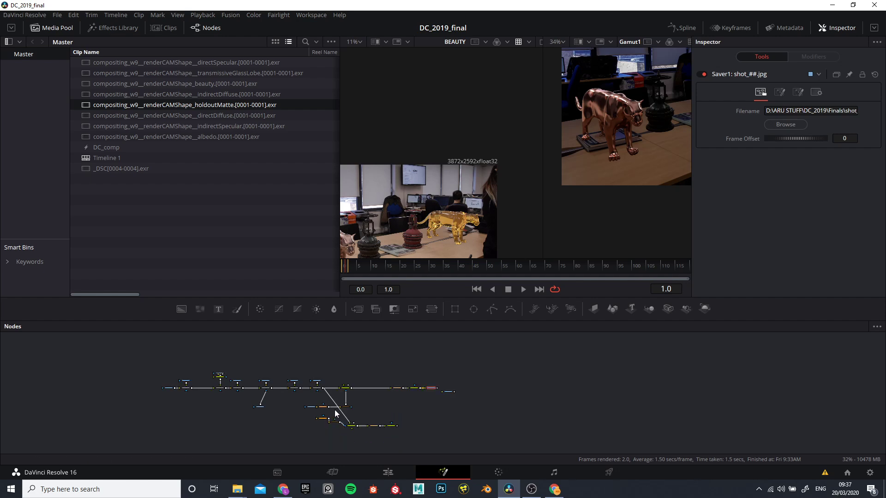
{"action": "scroll", "coordinate": [336, 415], "scroll_direction": "up", "scroll_amount": 6}
{"action": "scroll", "coordinate": [363, 403], "scroll_direction": "down", "scroll_amount": 2}
{"action": "left_click_drag", "start_coordinate": [154, 350], "coordinate": [503, 438]}
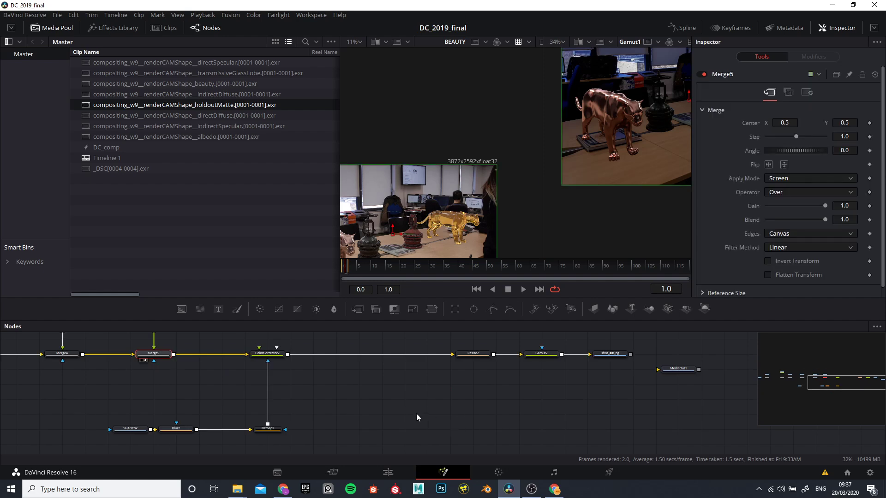
{"action": "scroll", "coordinate": [414, 415], "scroll_direction": "down", "scroll_amount": 3}
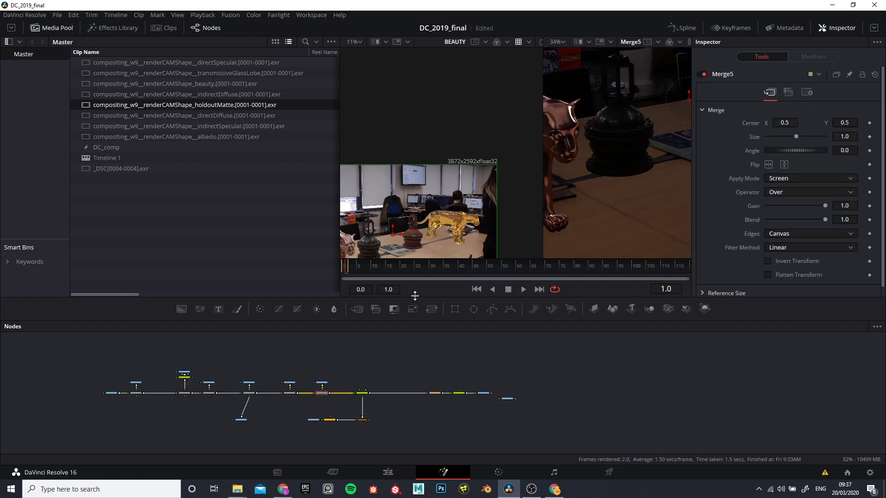
Step: Enlarge the node graph area by shrinking the viewers above it, and bring the pass merges into view
{"action": "left_click_drag", "start_coordinate": [419, 258], "coordinate": [421, 187]}
{"action": "scroll", "coordinate": [317, 294], "scroll_direction": "up", "scroll_amount": 4}
{"action": "scroll", "coordinate": [318, 305], "scroll_direction": "down", "scroll_amount": 2}
{"action": "left_click_drag", "start_coordinate": [319, 306], "coordinate": [482, 391]}
{"action": "scroll", "coordinate": [376, 356], "scroll_direction": "up", "scroll_amount": 1}
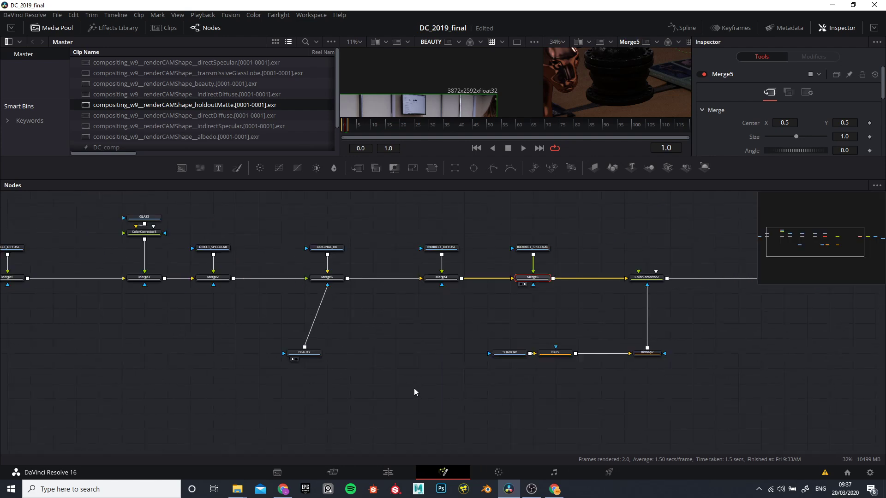
Step: Move the MediaOut1 node level with the main row, just after the shot_##.jpg Saver
{"action": "scroll", "coordinate": [414, 392], "scroll_direction": "down", "scroll_amount": 2}
{"action": "left_click_drag", "start_coordinate": [415, 391], "coordinate": [353, 407]}
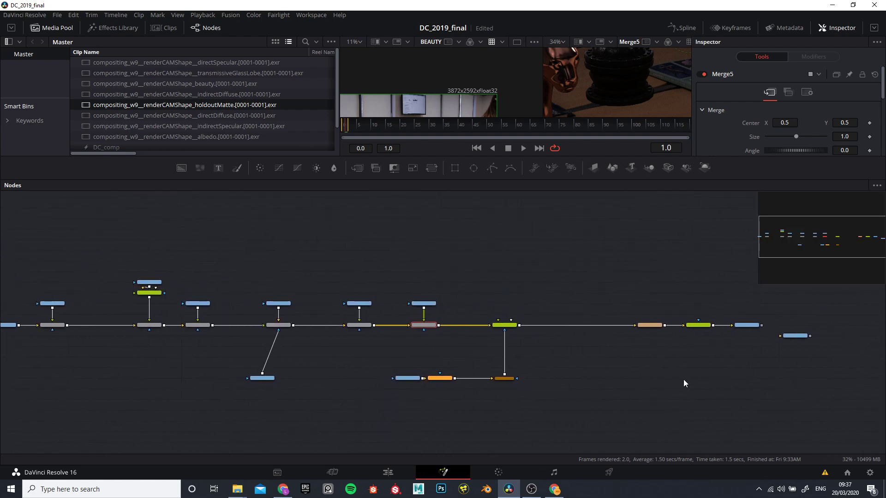
{"action": "left_click_drag", "start_coordinate": [684, 384], "coordinate": [532, 377]}
{"action": "scroll", "coordinate": [628, 342], "scroll_direction": "up", "scroll_amount": 2}
{"action": "left_click_drag", "start_coordinate": [651, 315], "coordinate": [664, 287]}
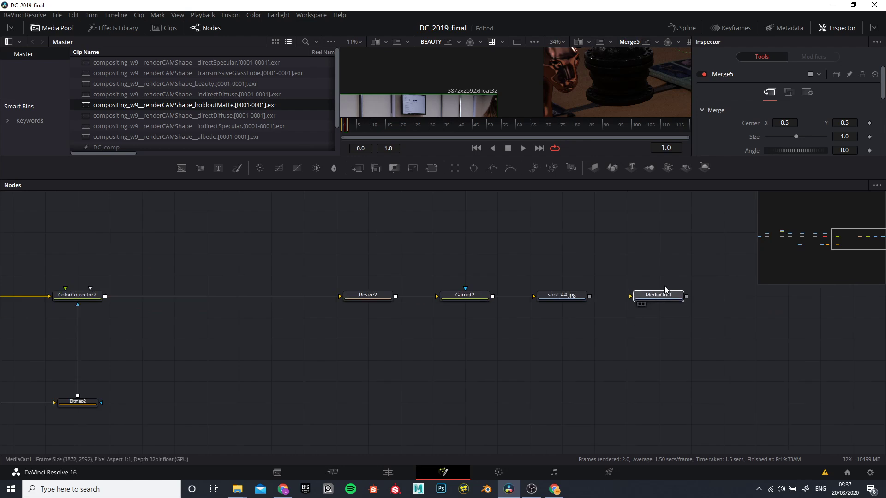
Step: Review the whole node tree, from the pass merges through ColorCorrector2, Resize2 and Gamut2 to the shot_##.jpg Saver
{"action": "scroll", "coordinate": [607, 329], "scroll_direction": "down", "scroll_amount": 3}
{"action": "left_click_drag", "start_coordinate": [583, 343], "coordinate": [523, 395]}
{"action": "scroll", "coordinate": [654, 371], "scroll_direction": "down", "scroll_amount": 1}
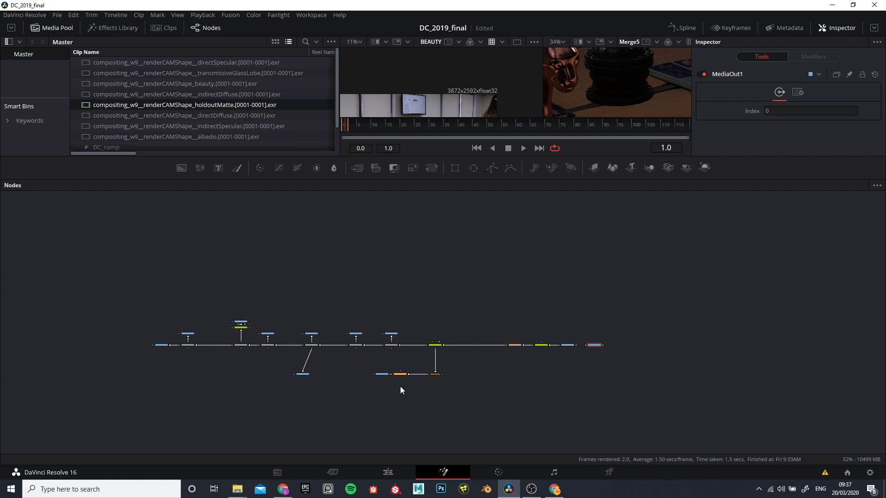
{"action": "scroll", "coordinate": [389, 370], "scroll_direction": "up", "scroll_amount": 3}
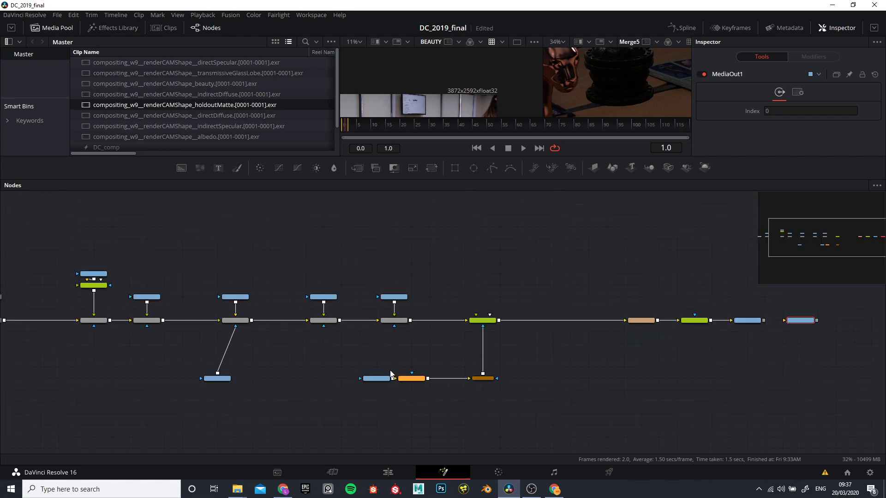
{"action": "scroll", "coordinate": [398, 369], "scroll_direction": "down", "scroll_amount": 3}
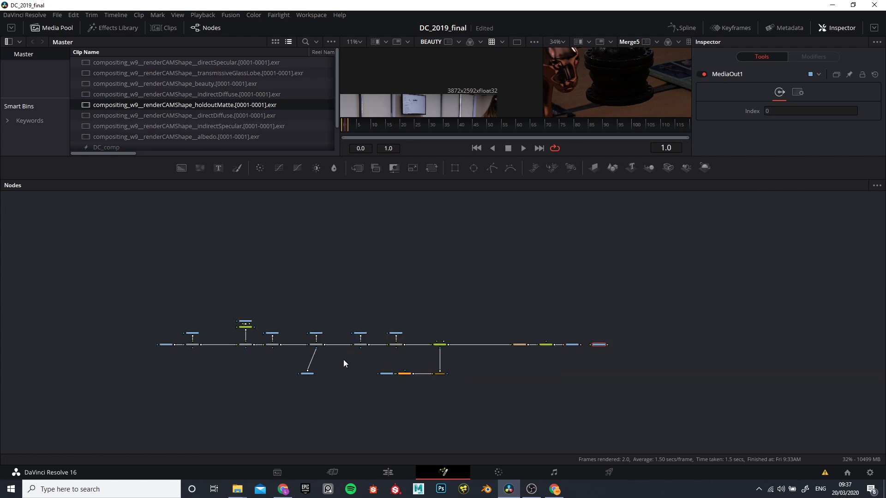
{"action": "scroll", "coordinate": [343, 351], "scroll_direction": "up", "scroll_amount": 3}
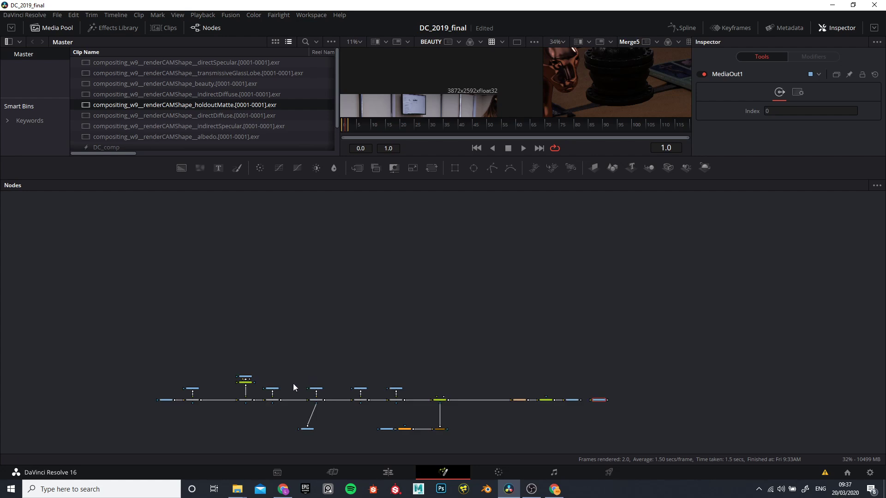
{"action": "scroll", "coordinate": [342, 348], "scroll_direction": "up", "scroll_amount": 1}
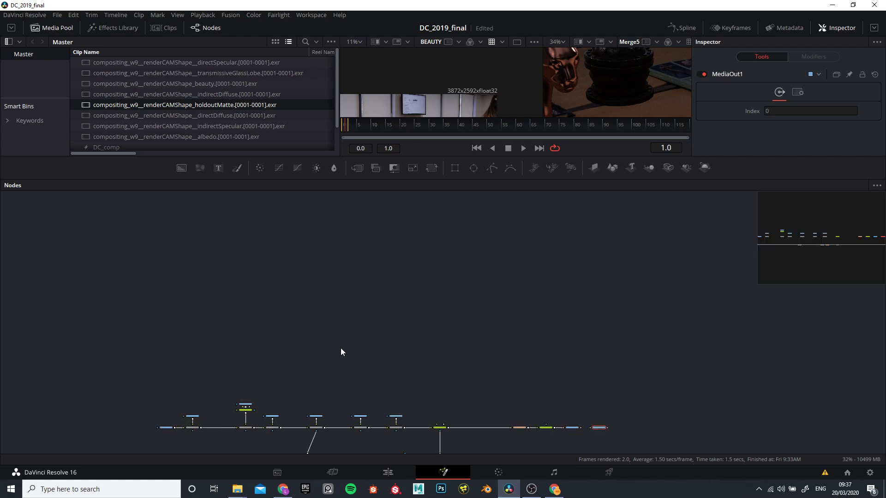
{"action": "left_click_drag", "start_coordinate": [345, 318], "coordinate": [355, 206]}
{"action": "scroll", "coordinate": [353, 278], "scroll_direction": "up", "scroll_amount": 3}
{"action": "scroll", "coordinate": [354, 277], "scroll_direction": "up", "scroll_amount": 3}
{"action": "left_click_drag", "start_coordinate": [330, 300], "coordinate": [1, 176]}
{"action": "left_click_drag", "start_coordinate": [437, 225], "coordinate": [207, 221]}
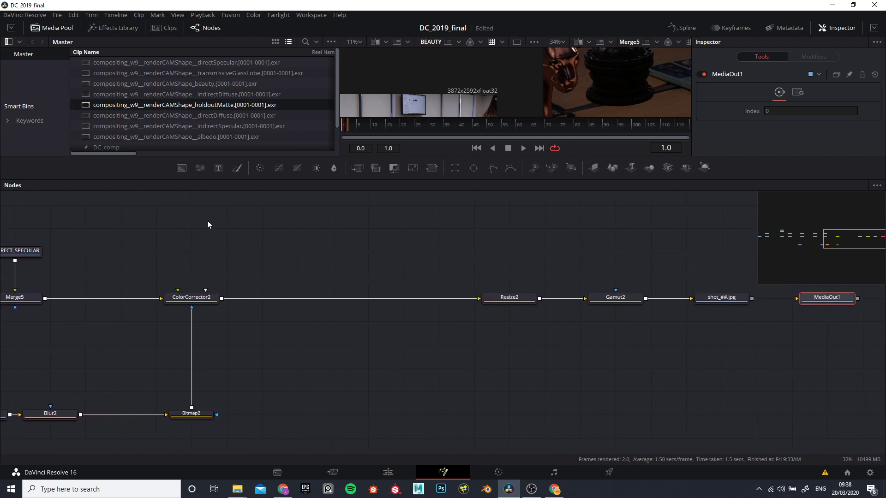